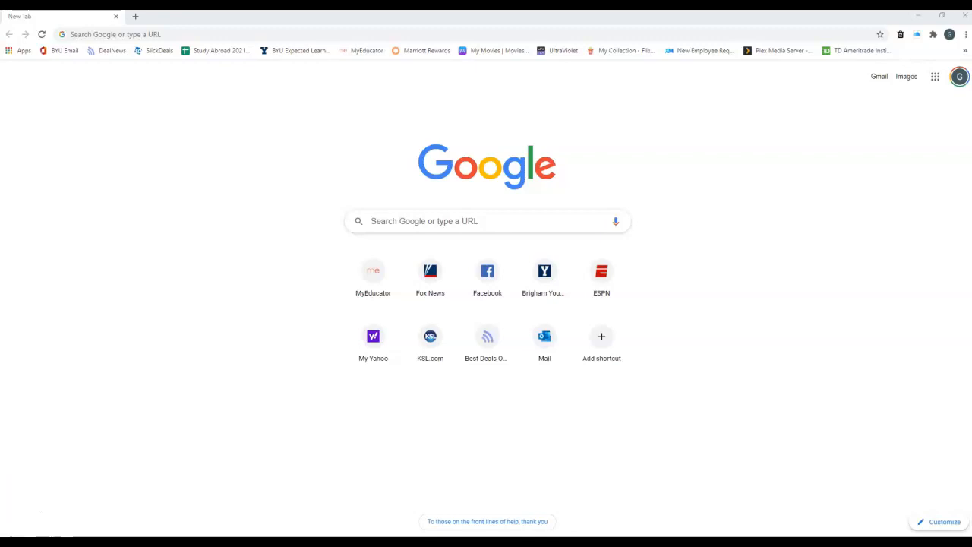
Launch SQL Shell (psql) from a Start menu search for 'sq', move its window, then close it.
{"action": "key", "text": "super"}
{"action": "type", "text": "sq"}
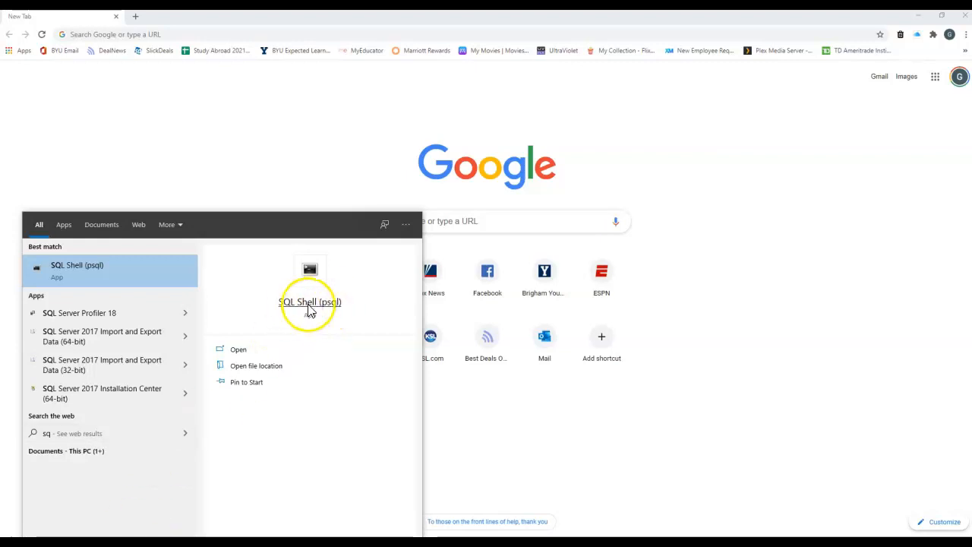
{"action": "left_click", "coordinate": [67, 272]}
{"action": "left_click_drag", "start_coordinate": [188, 89], "coordinate": [197, 145]}
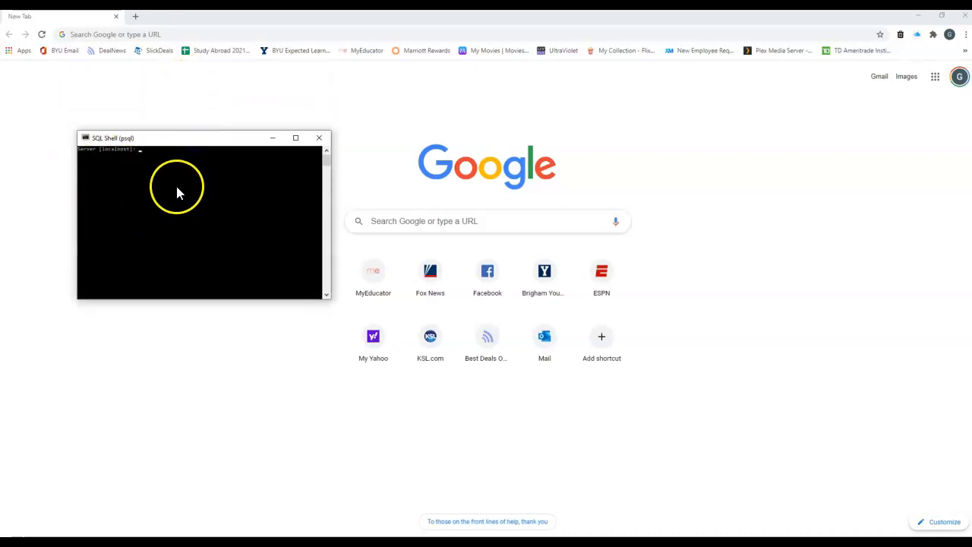
{"action": "left_click", "coordinate": [319, 139]}
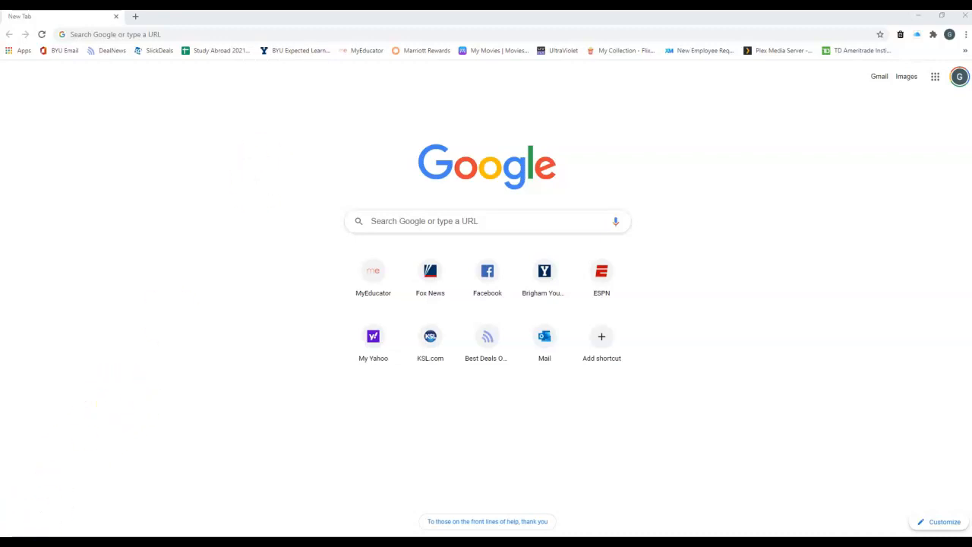
Search the Start menu for 'pg' and launch pgAdmin 4.
{"action": "left_click", "coordinate": [9, 541]}
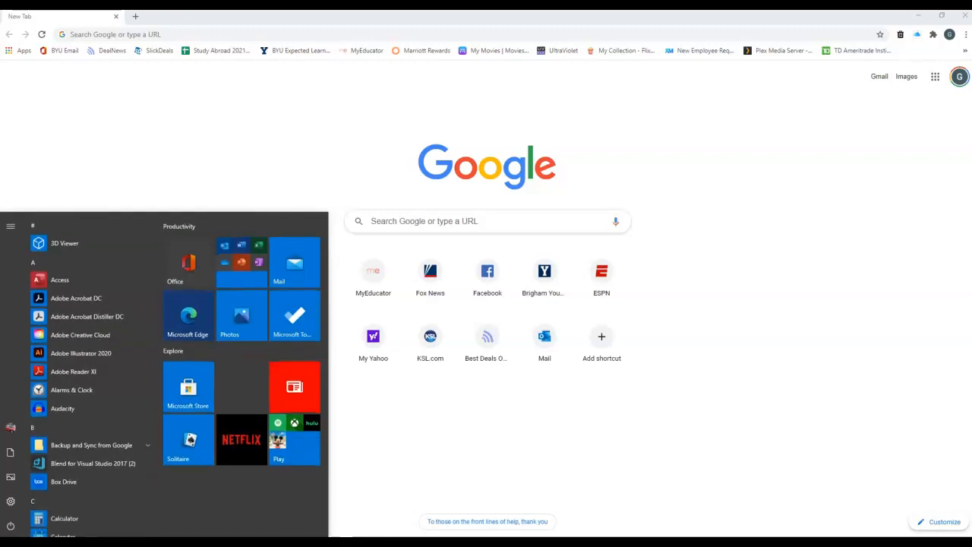
{"action": "type", "text": "pg"}
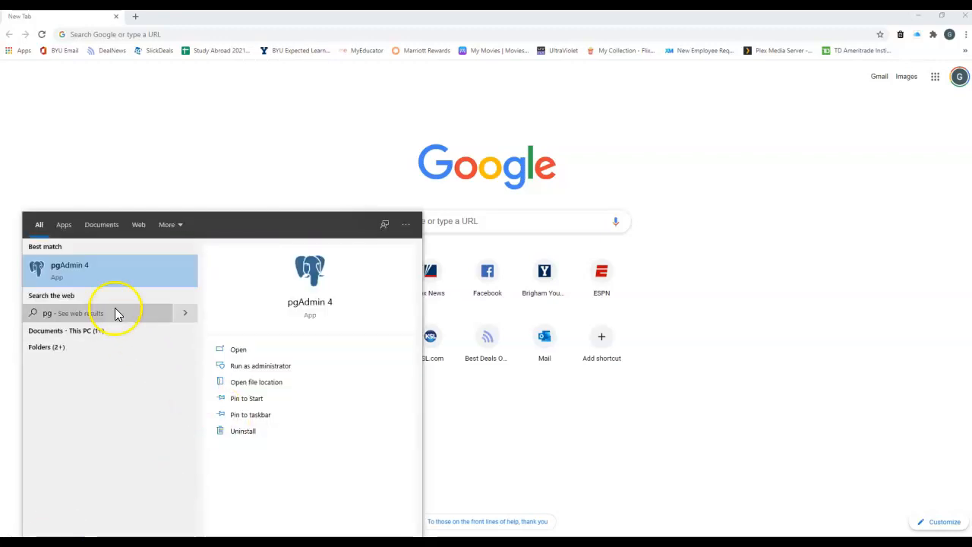
{"action": "left_click", "coordinate": [75, 267]}
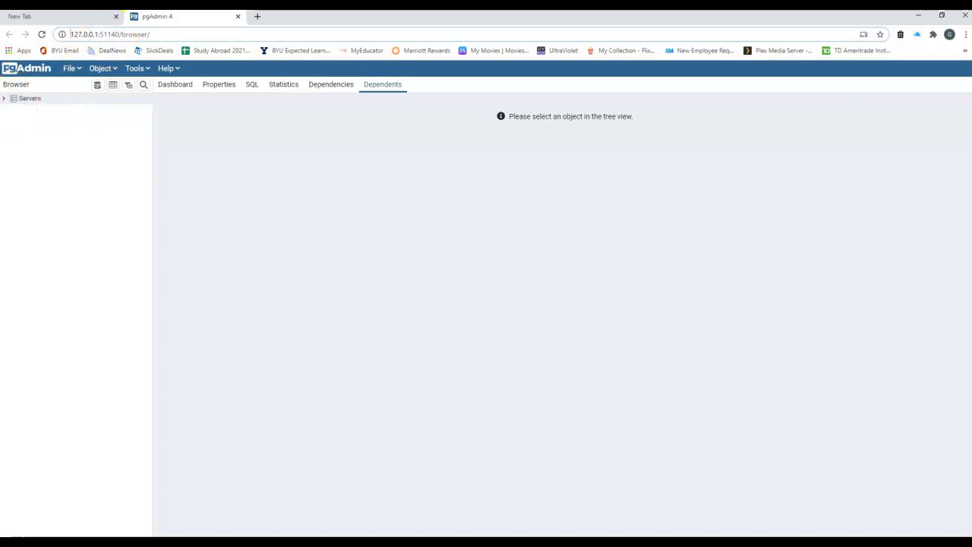
Expand Servers, PostgreSQL 13 and Login/Group Roles, and view the postgres role's dependents.
{"action": "left_click", "coordinate": [5, 100]}
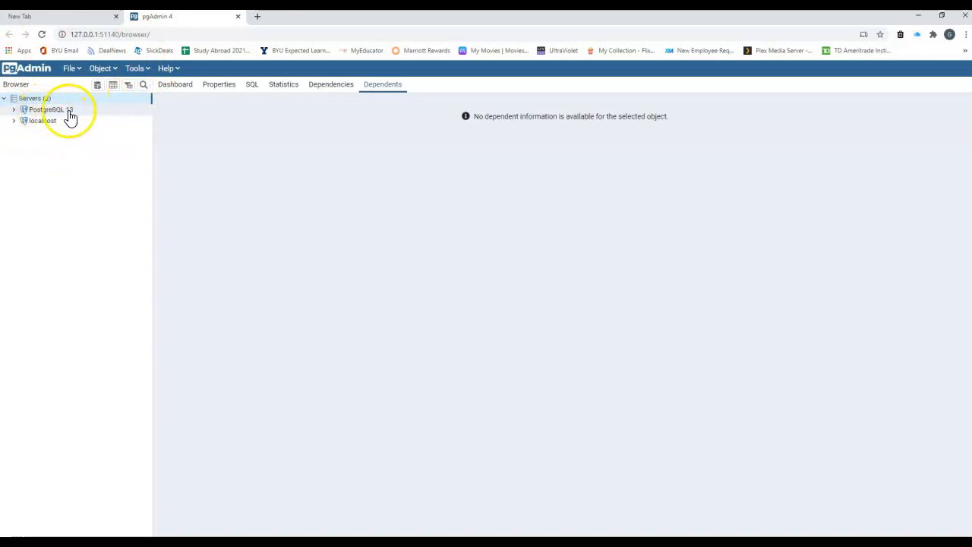
{"action": "left_click", "coordinate": [15, 110]}
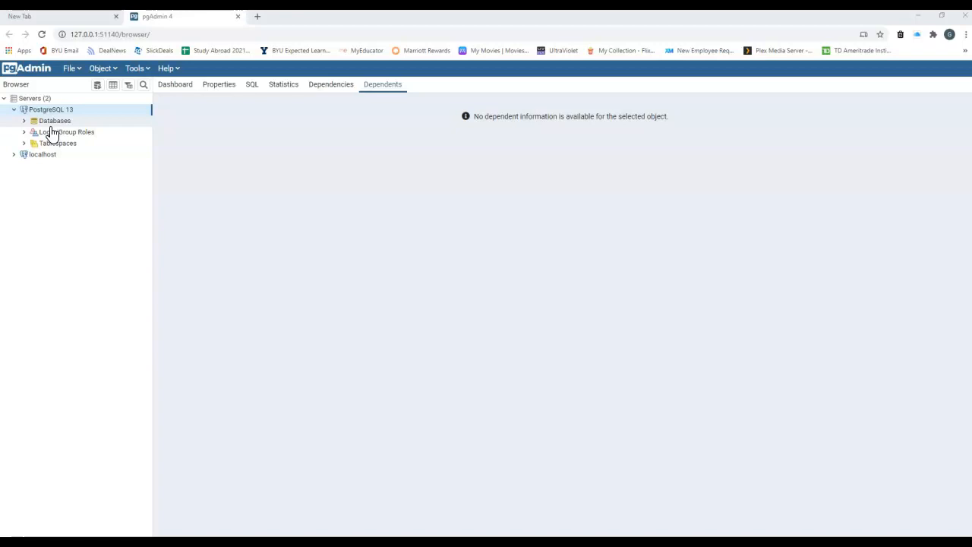
{"action": "left_click", "coordinate": [59, 123]}
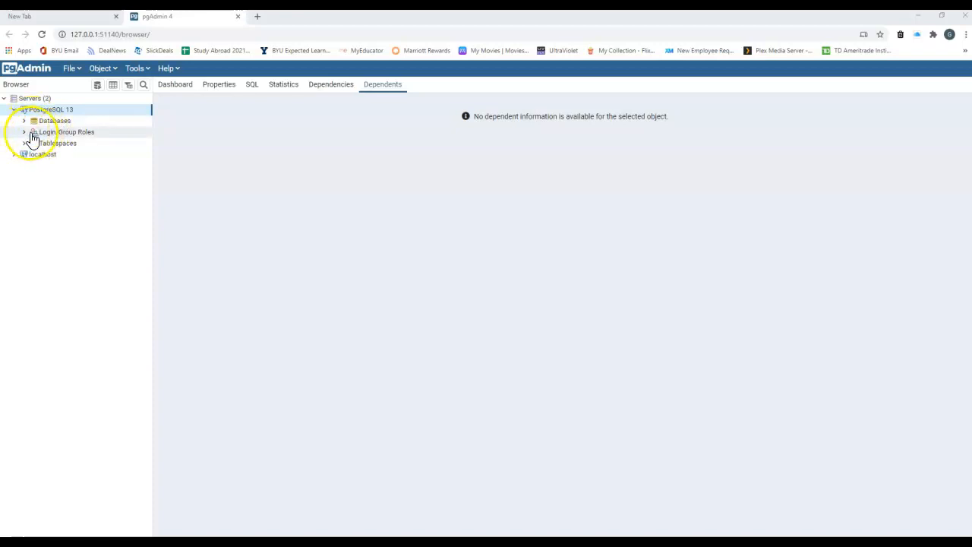
{"action": "left_click", "coordinate": [24, 132]}
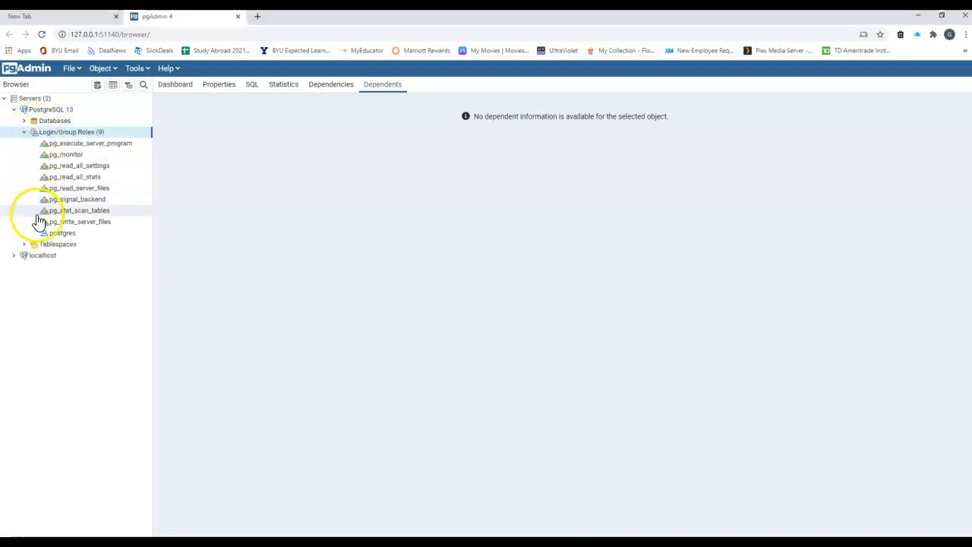
{"action": "left_click", "coordinate": [59, 236]}
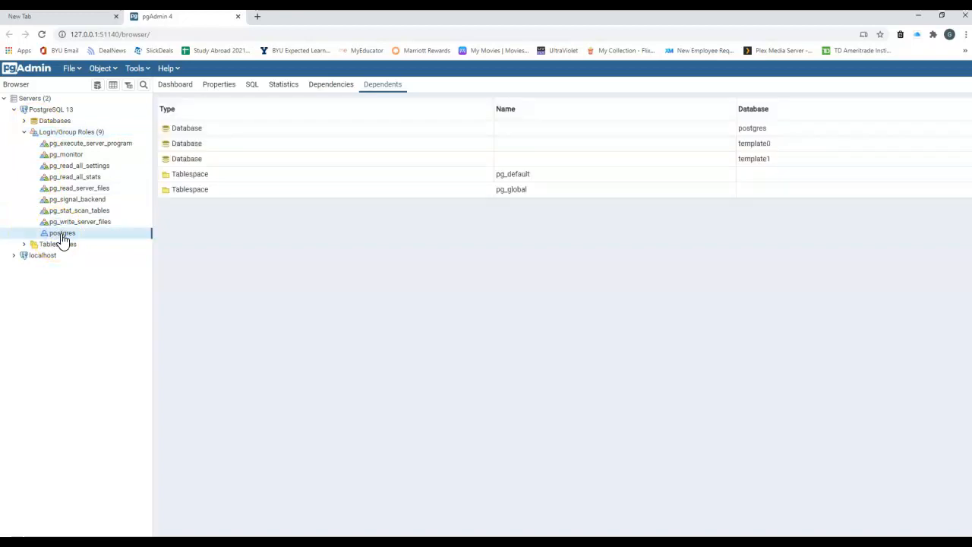
{"action": "left_click", "coordinate": [70, 134]}
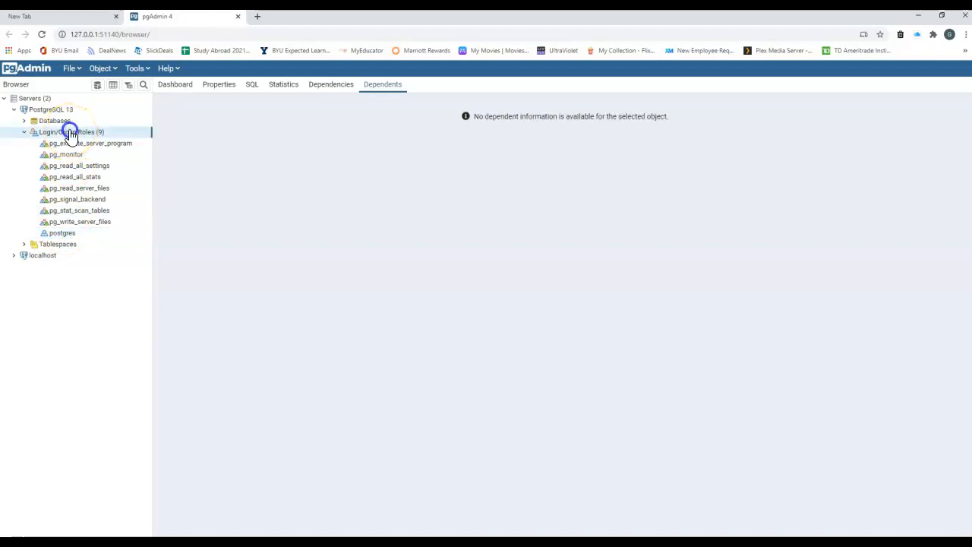
Start a new Login/Group Role from the Login/Group Roles list and name it NewSuperUser.
{"action": "right_click", "coordinate": [69, 134]}
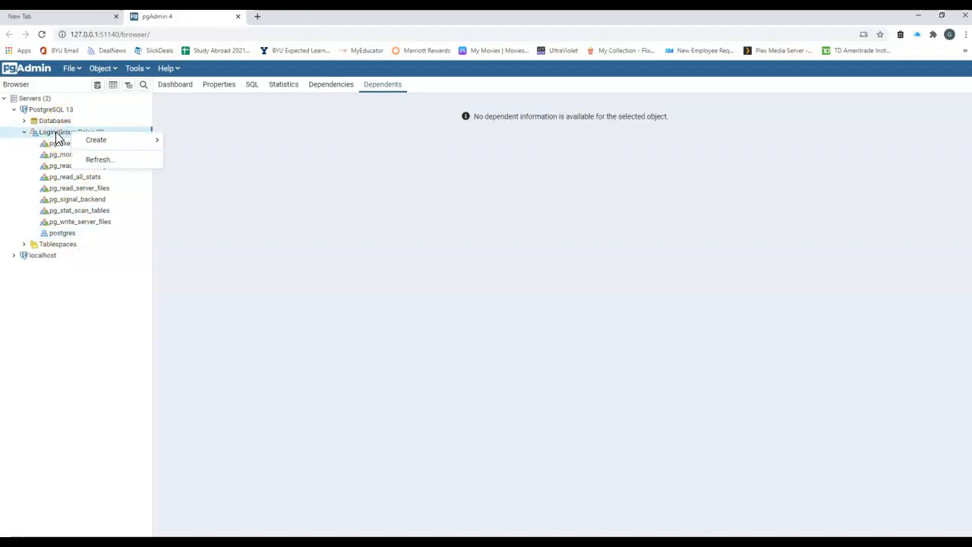
{"action": "mouse_move", "coordinate": [85, 142]}
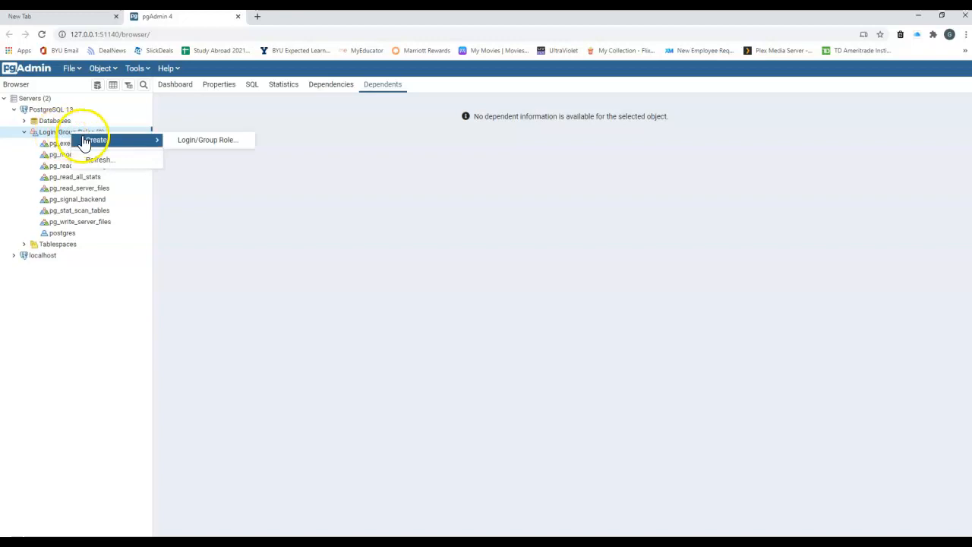
{"action": "left_click", "coordinate": [197, 143]}
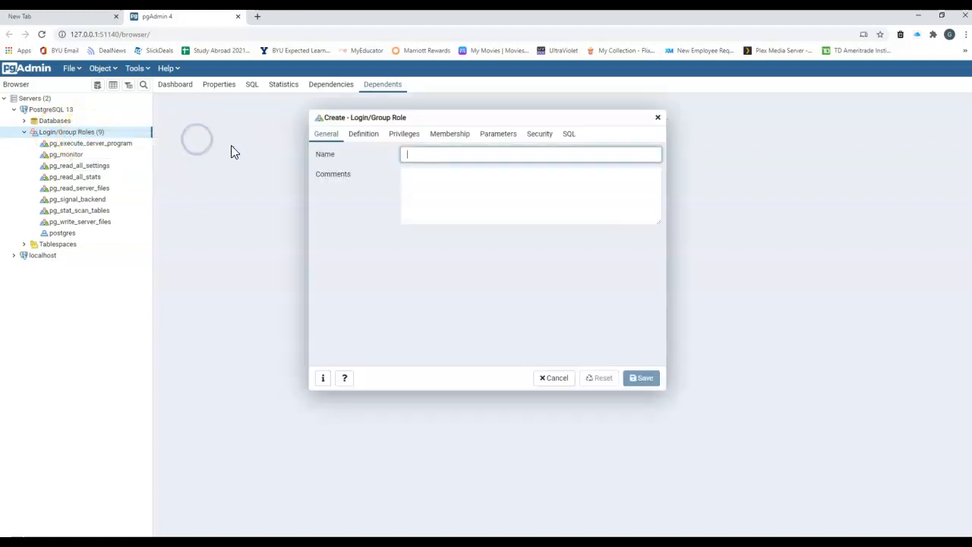
{"action": "left_click", "coordinate": [412, 154]}
{"action": "type", "text": "NewSu"}
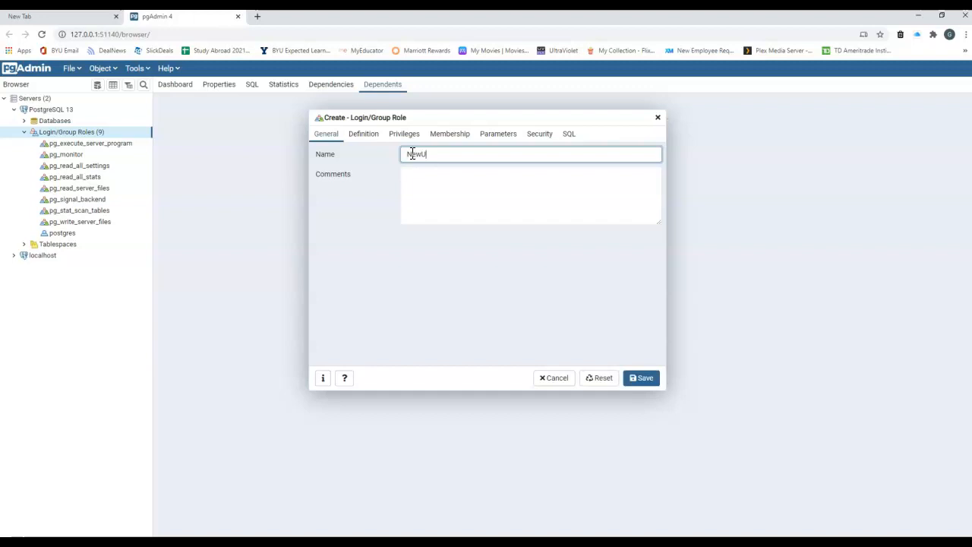
{"action": "type", "text": "perUser"}
Enter the role's password on the Definition tab, replacing the first entry with a new one.
{"action": "left_click", "coordinate": [364, 135]}
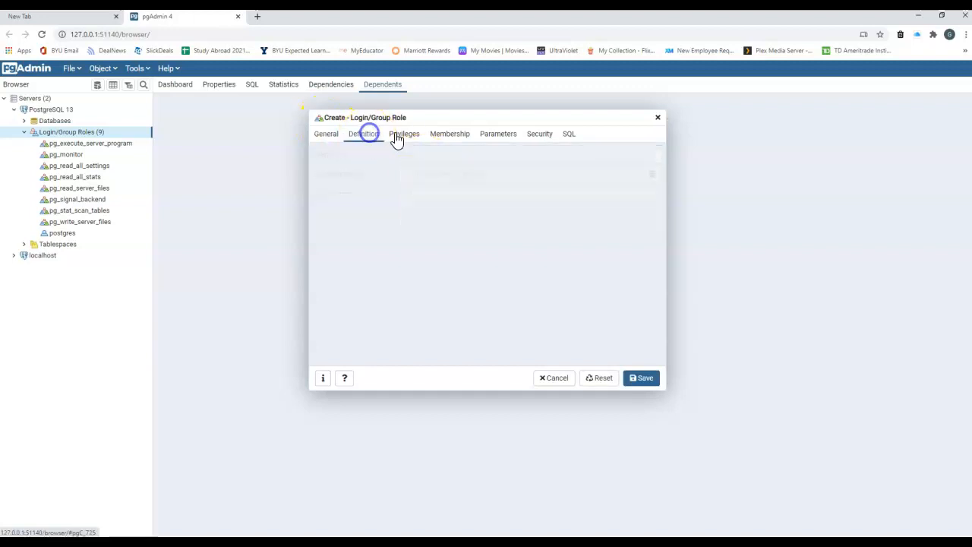
{"action": "left_click", "coordinate": [428, 155]}
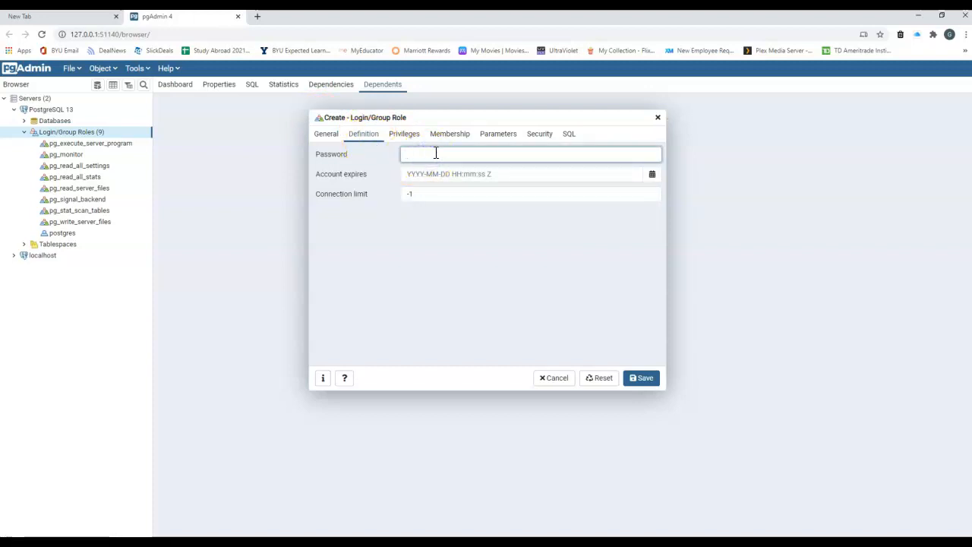
{"action": "type", "text": "••••••••••"}
{"action": "left_click_drag", "start_coordinate": [440, 153], "coordinate": [356, 152]}
{"action": "type", "text": "••••••••••••"}
{"action": "left_click", "coordinate": [325, 134]}
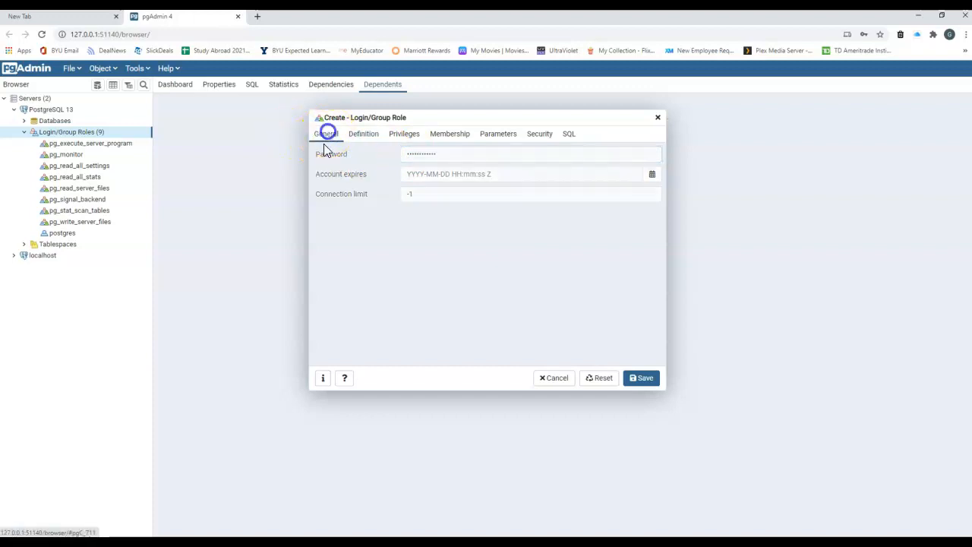
Set Can login? and Superuser? to Yes on the Privileges tab.
{"action": "left_click", "coordinate": [369, 139]}
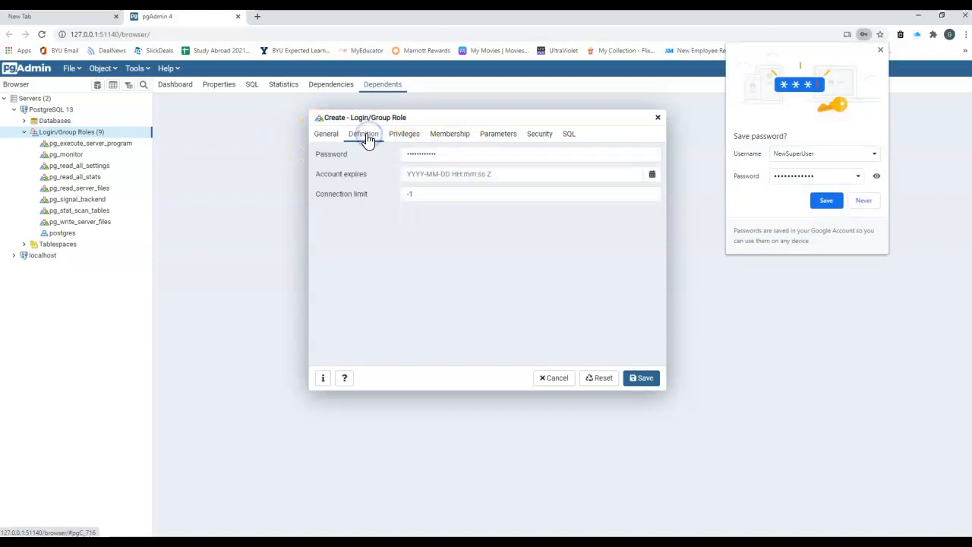
{"action": "left_click", "coordinate": [405, 139]}
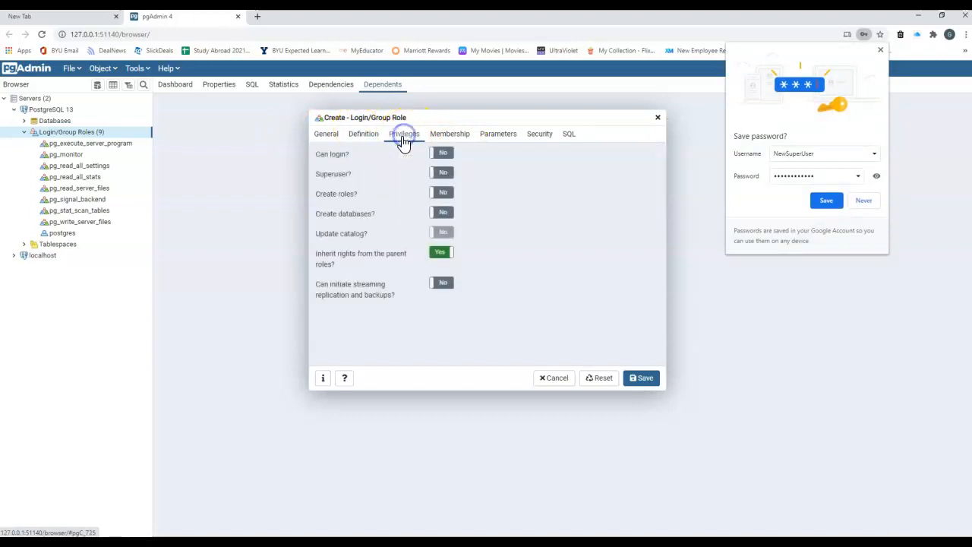
{"action": "left_click", "coordinate": [442, 154]}
{"action": "left_click", "coordinate": [441, 174]}
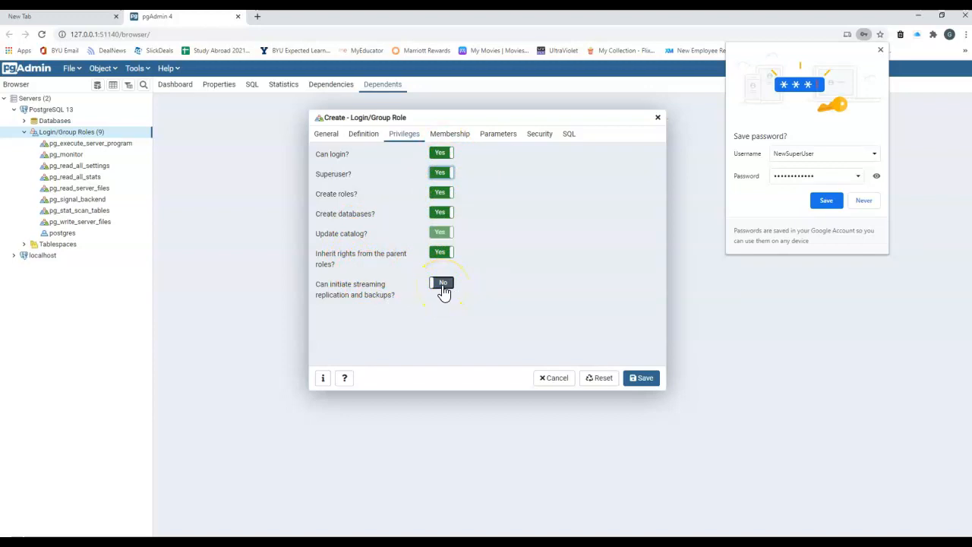
Review the Membership, Parameters, Security and SQL tabs, then save the NewSuperUser role.
{"action": "left_click", "coordinate": [460, 135]}
{"action": "left_click", "coordinate": [505, 141]}
{"action": "left_click", "coordinate": [541, 139]}
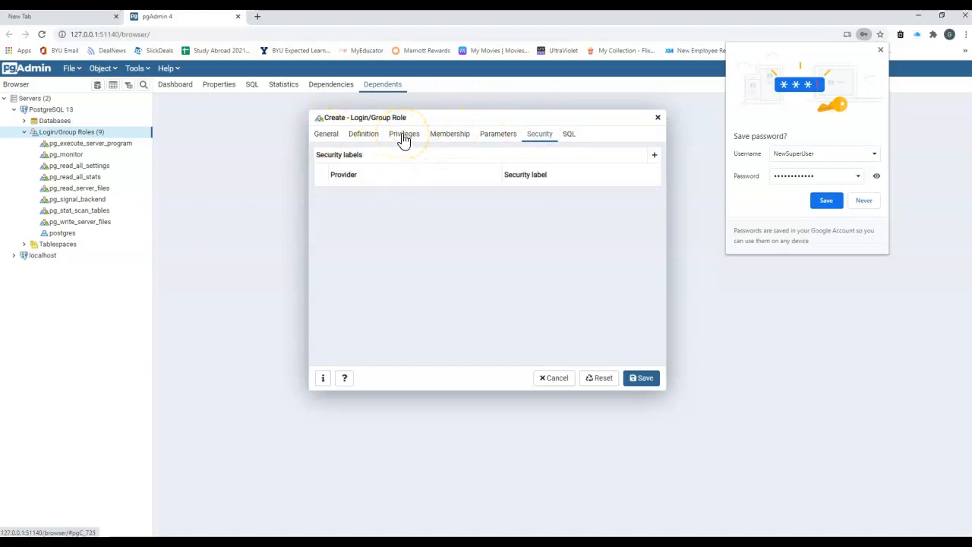
{"action": "left_click", "coordinate": [571, 134]}
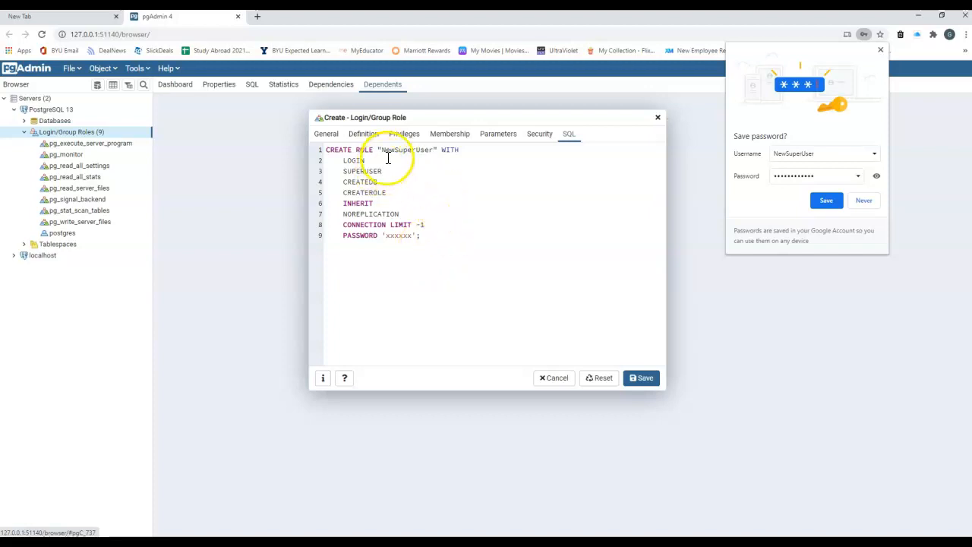
{"action": "left_click", "coordinate": [643, 377]}
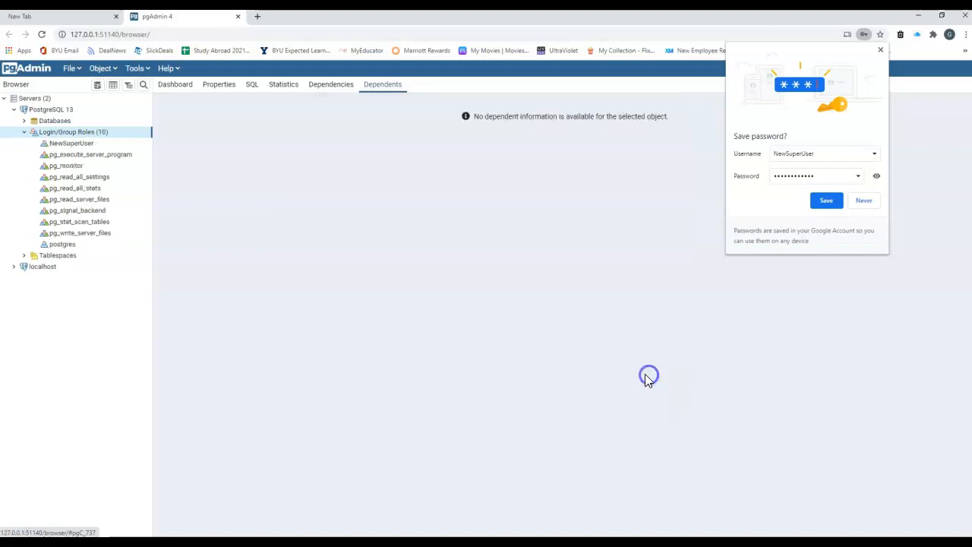
Collapse Login/Group Roles, open the postgres database, dismiss the password prompt, then collapse it under Databases.
{"action": "left_click", "coordinate": [24, 132]}
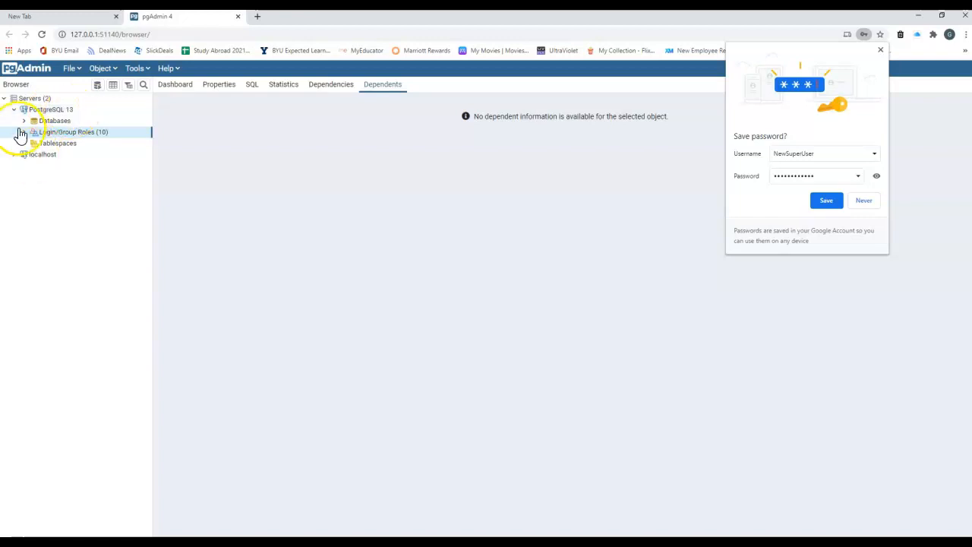
{"action": "left_click", "coordinate": [24, 121]}
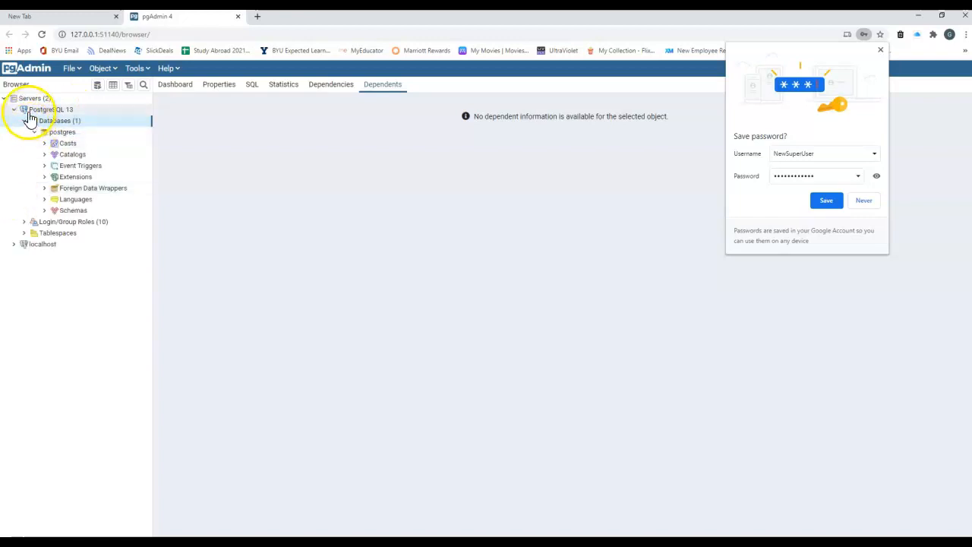
{"action": "left_click", "coordinate": [61, 135]}
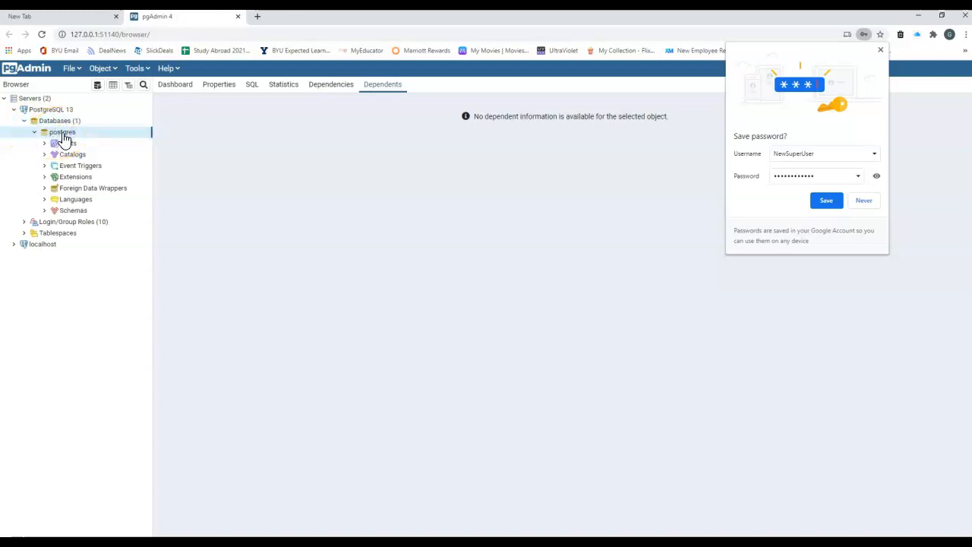
{"action": "left_click", "coordinate": [880, 49]}
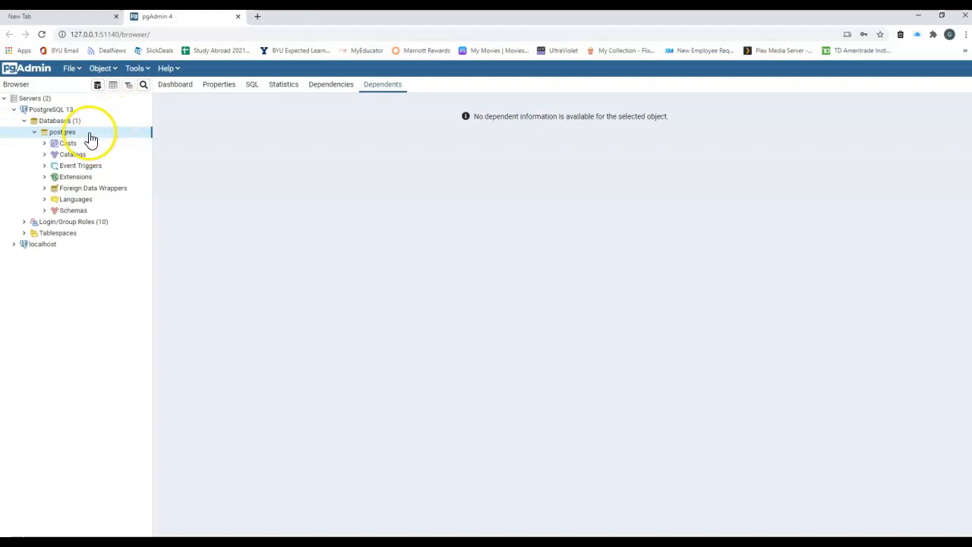
{"action": "left_click", "coordinate": [34, 133]}
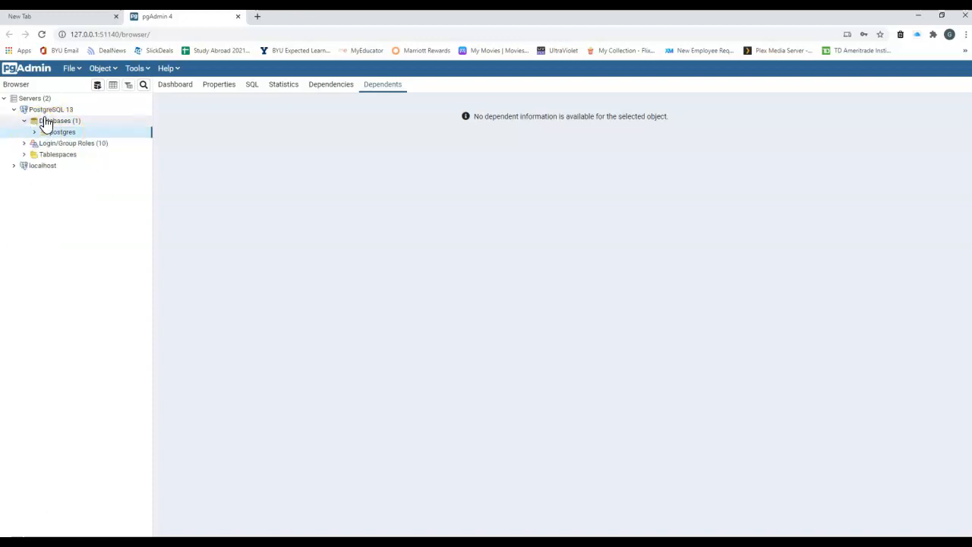
{"action": "left_click", "coordinate": [48, 123]}
Start a new database from the Databases group and name it registration.
{"action": "right_click", "coordinate": [50, 125]}
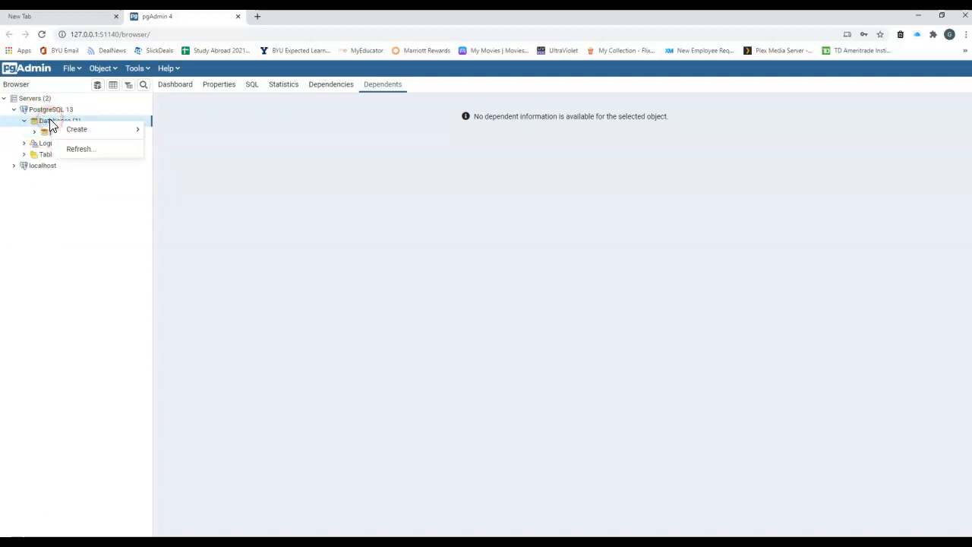
{"action": "mouse_move", "coordinate": [89, 133]}
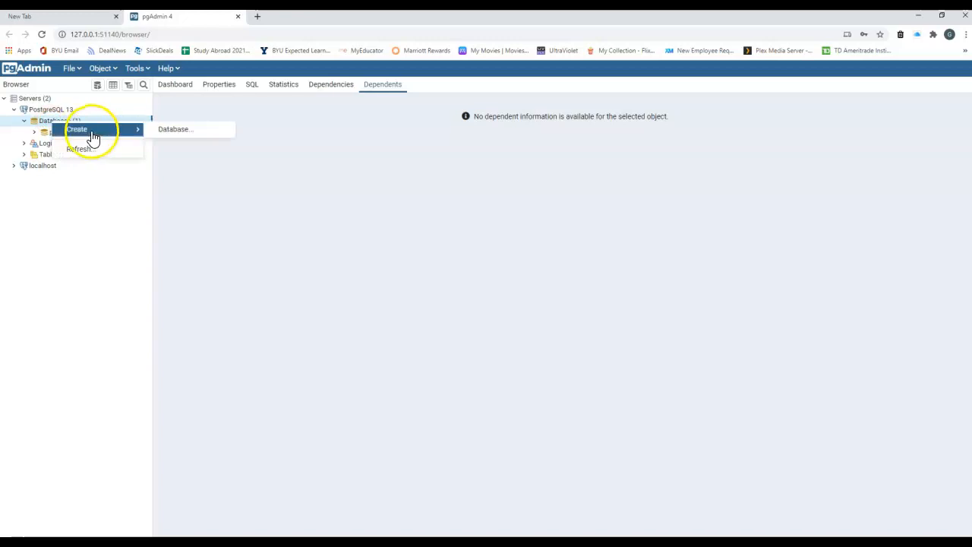
{"action": "left_click", "coordinate": [190, 133]}
{"action": "left_click", "coordinate": [410, 150]}
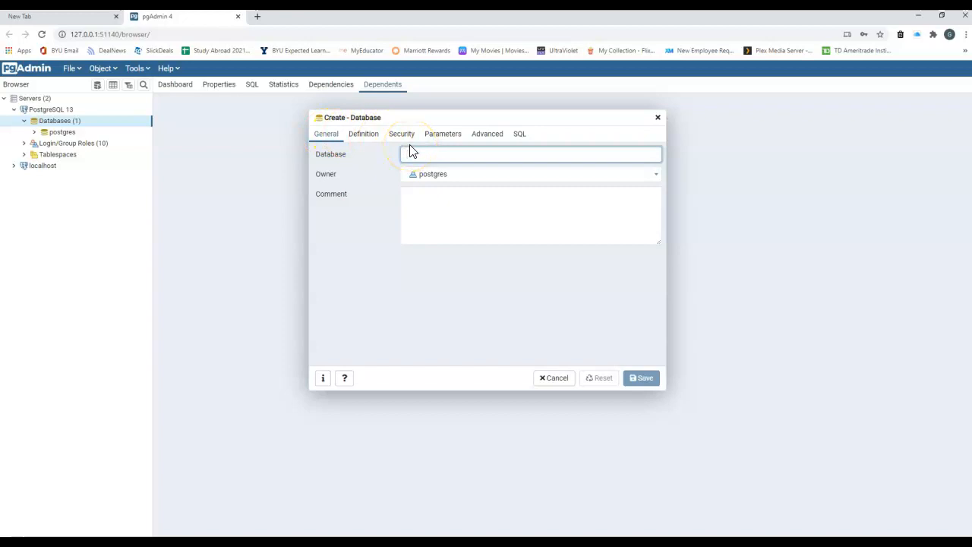
{"action": "type", "text": "mo"}
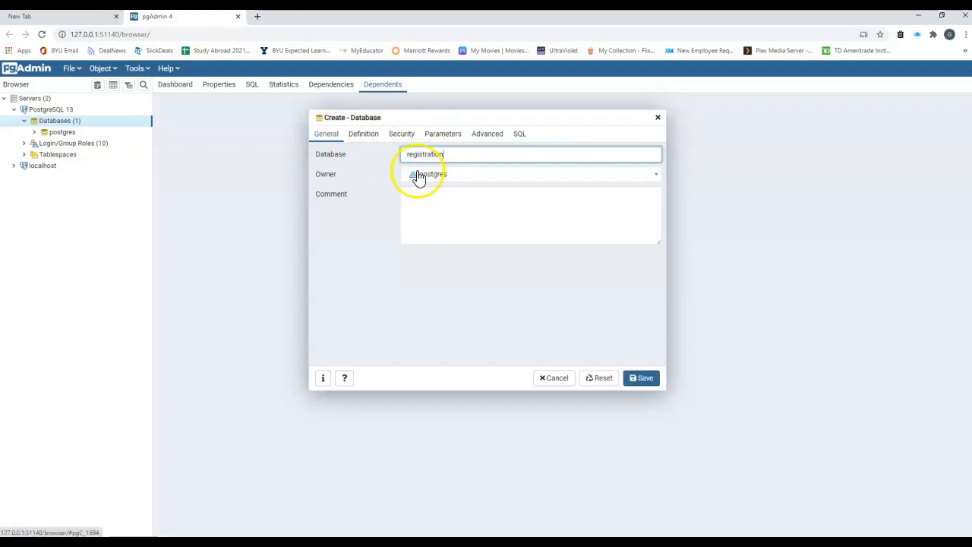
Review the Definition, Security, Parameters, Advanced and SQL tabs, save, and expand registration.
{"action": "left_click", "coordinate": [364, 135]}
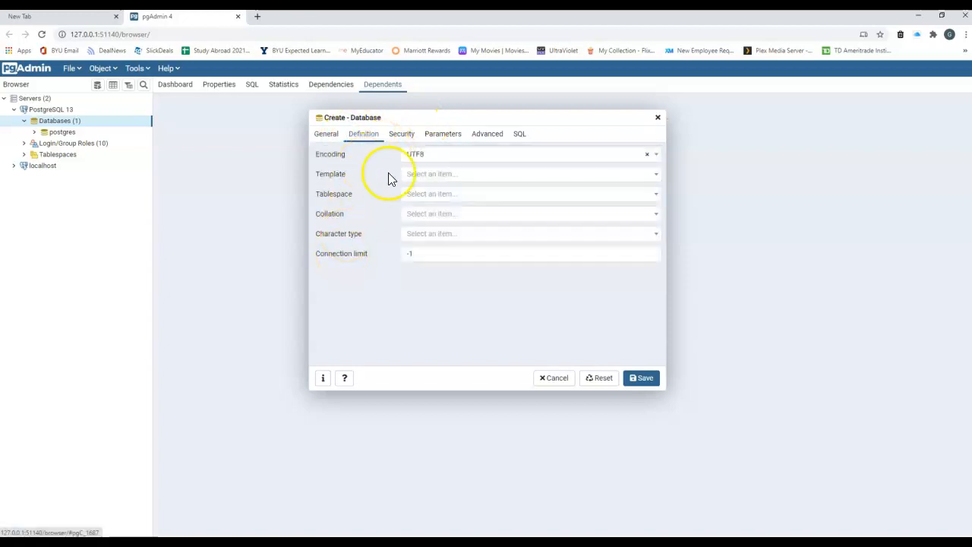
{"action": "left_click", "coordinate": [409, 137]}
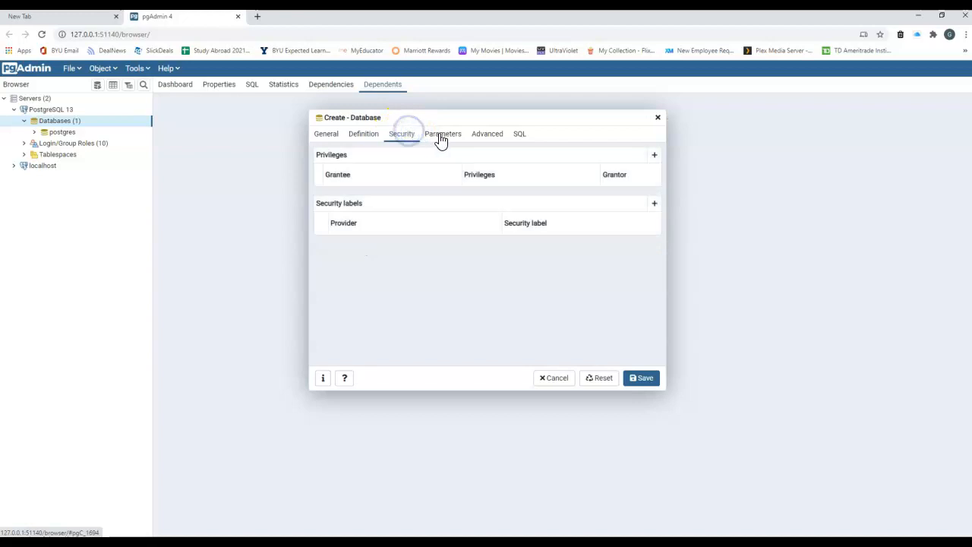
{"action": "left_click", "coordinate": [444, 136]}
{"action": "left_click", "coordinate": [487, 137]}
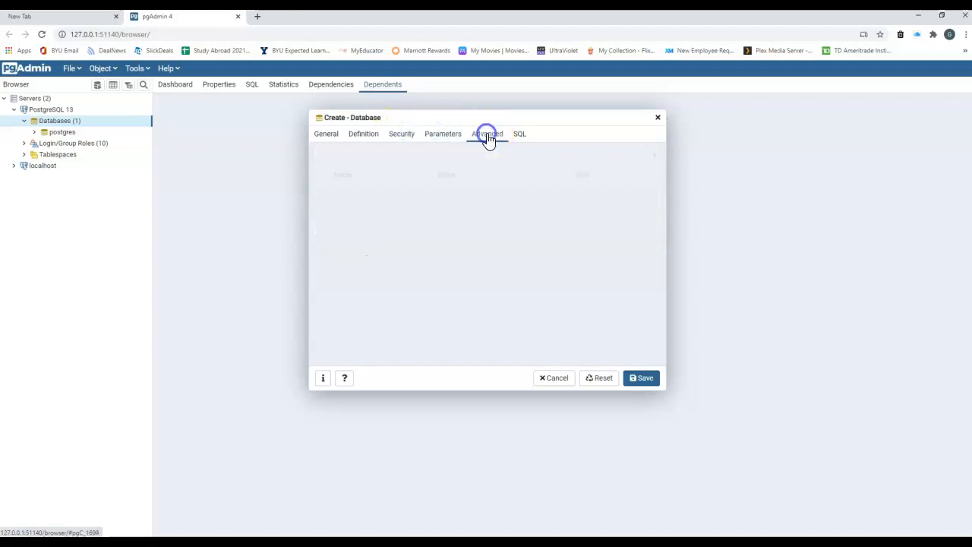
{"action": "left_click", "coordinate": [521, 137]}
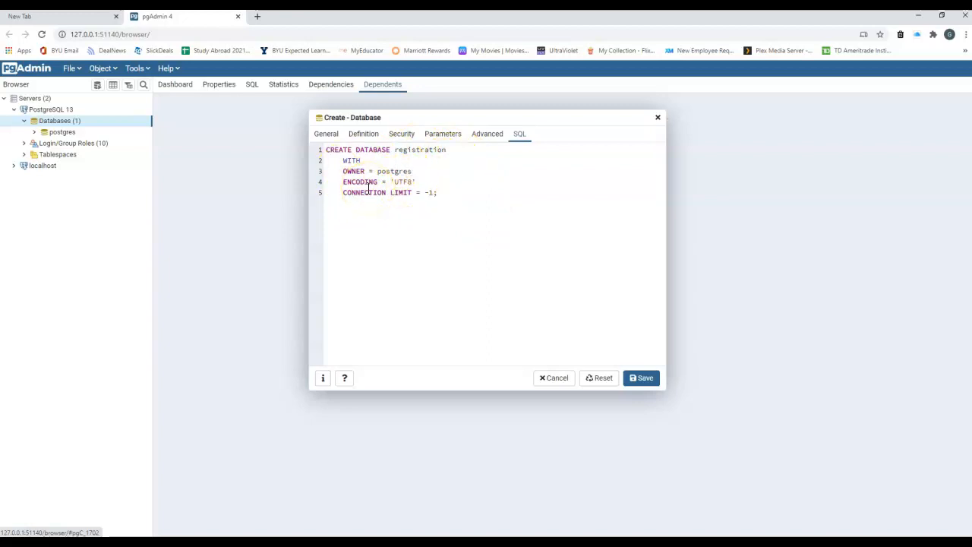
{"action": "left_click_drag", "start_coordinate": [446, 150], "coordinate": [325, 151]}
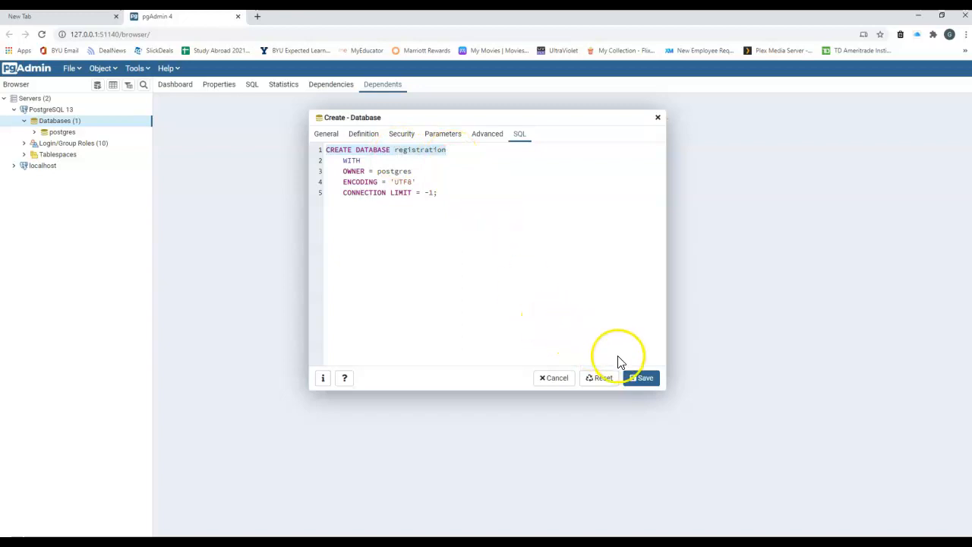
{"action": "left_click", "coordinate": [646, 378]}
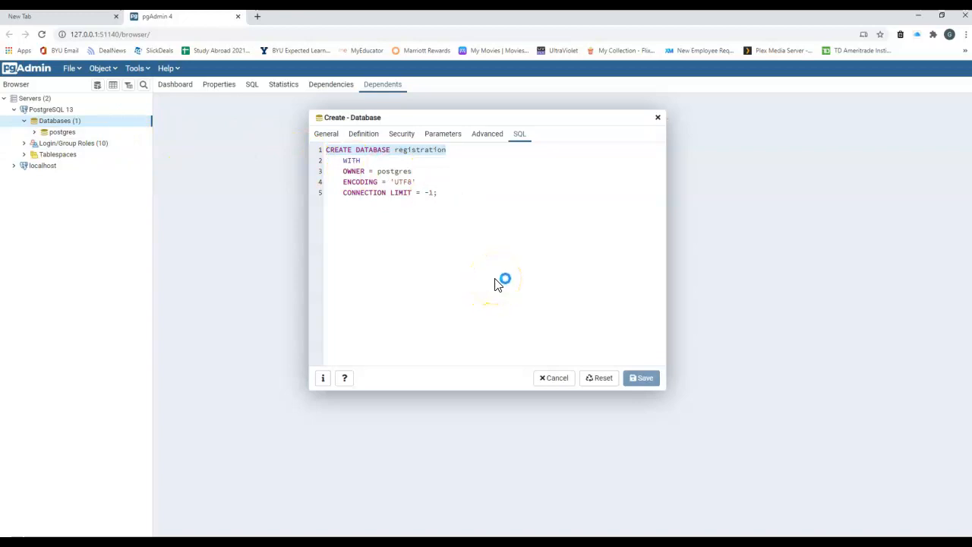
{"action": "left_click", "coordinate": [34, 143]}
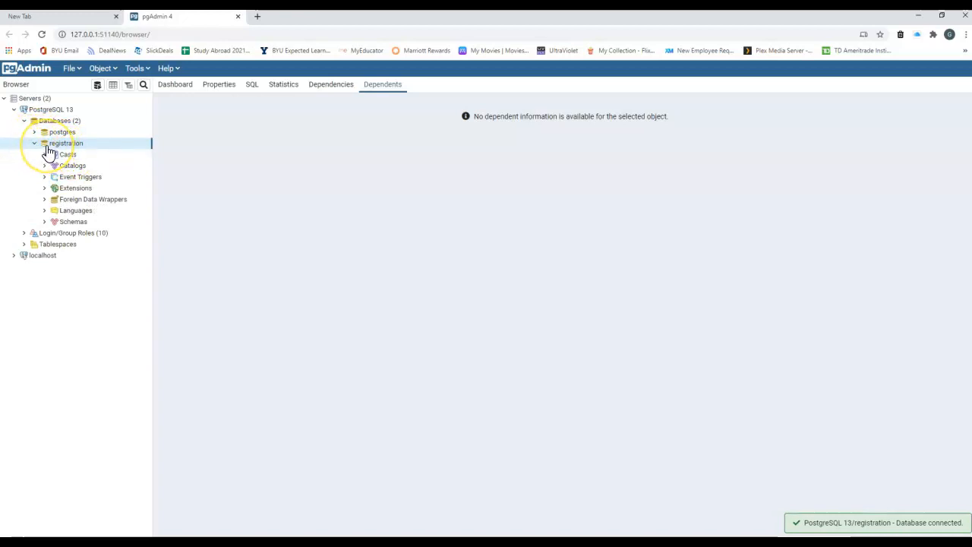
{"action": "left_click", "coordinate": [53, 146]}
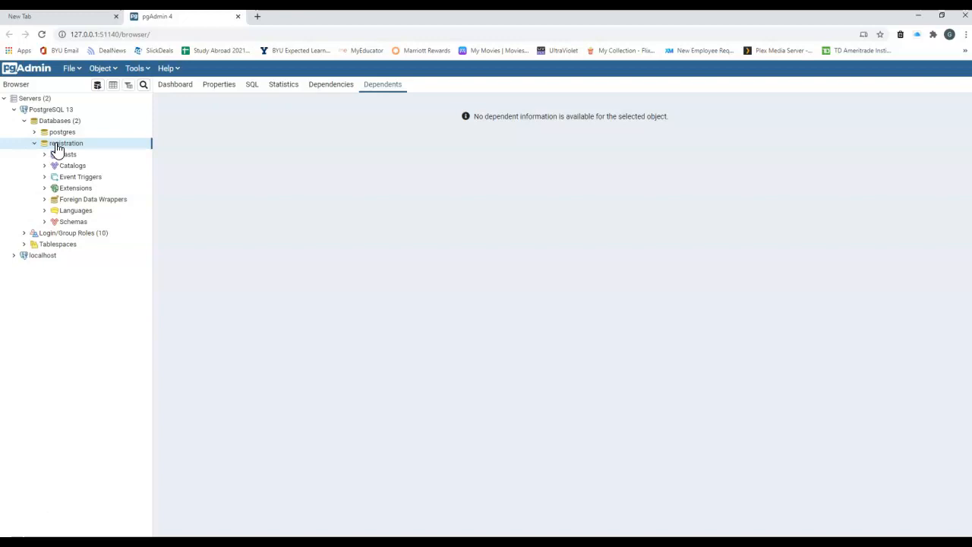
{"action": "right_click", "coordinate": [61, 147]}
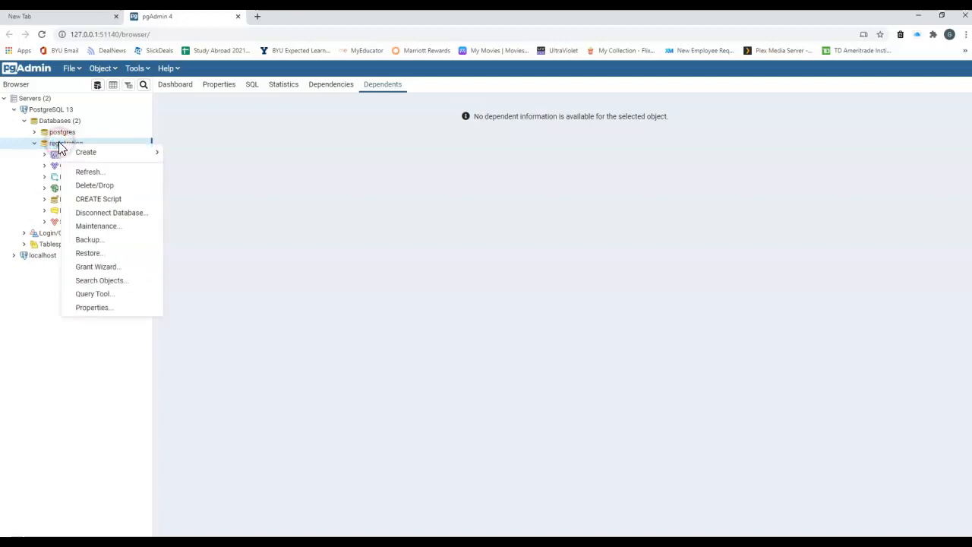
{"action": "mouse_move", "coordinate": [115, 156]}
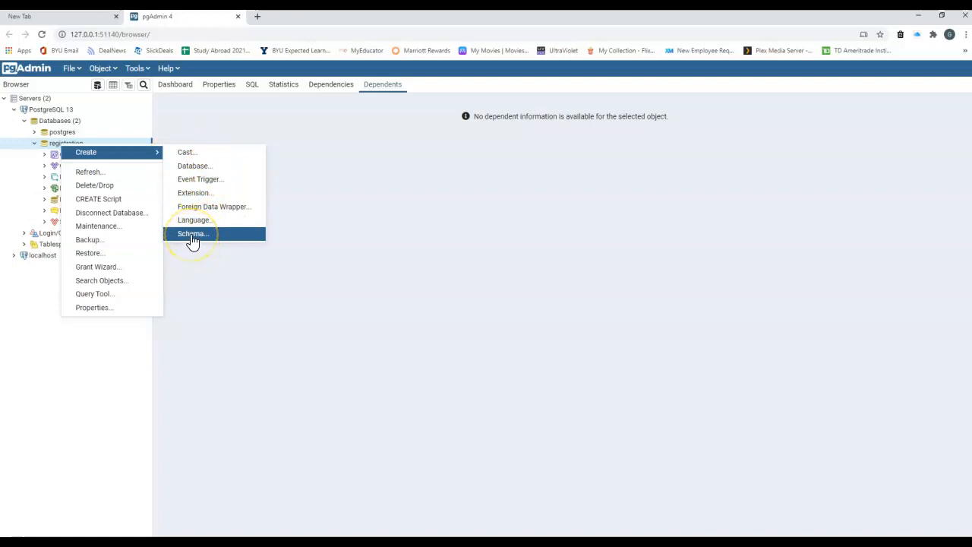
Dismiss the create menu, expand Schemas to public, and select its Tables group.
{"action": "left_click", "coordinate": [51, 144]}
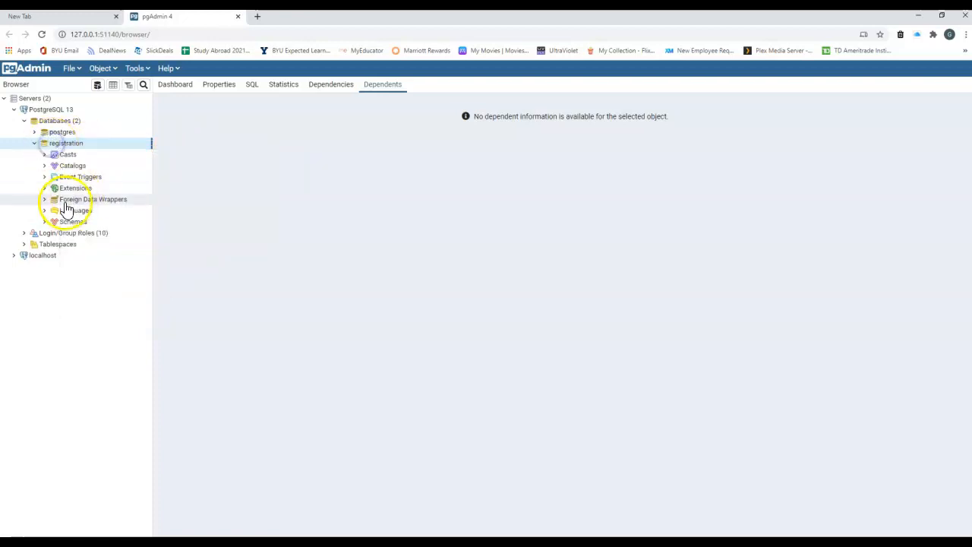
{"action": "left_click", "coordinate": [45, 223]}
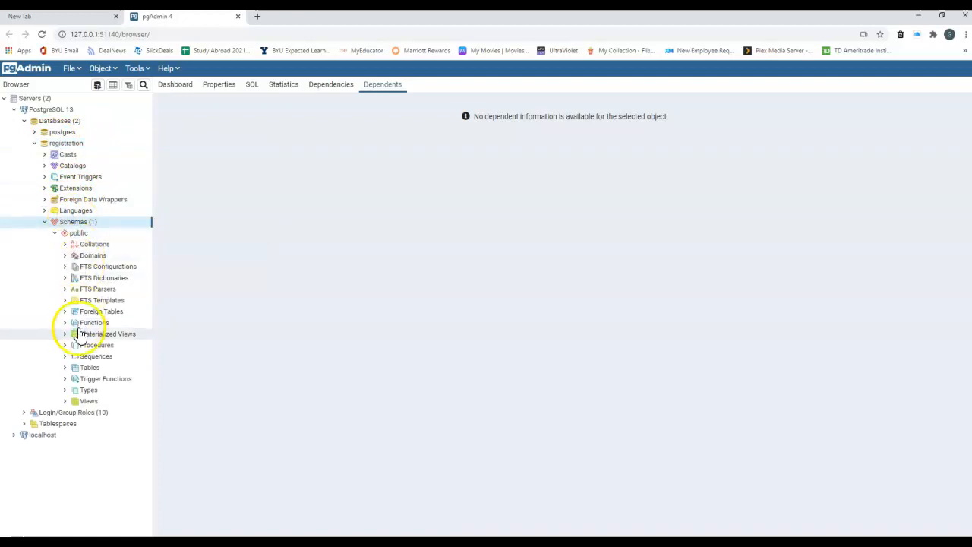
{"action": "left_click", "coordinate": [75, 370]}
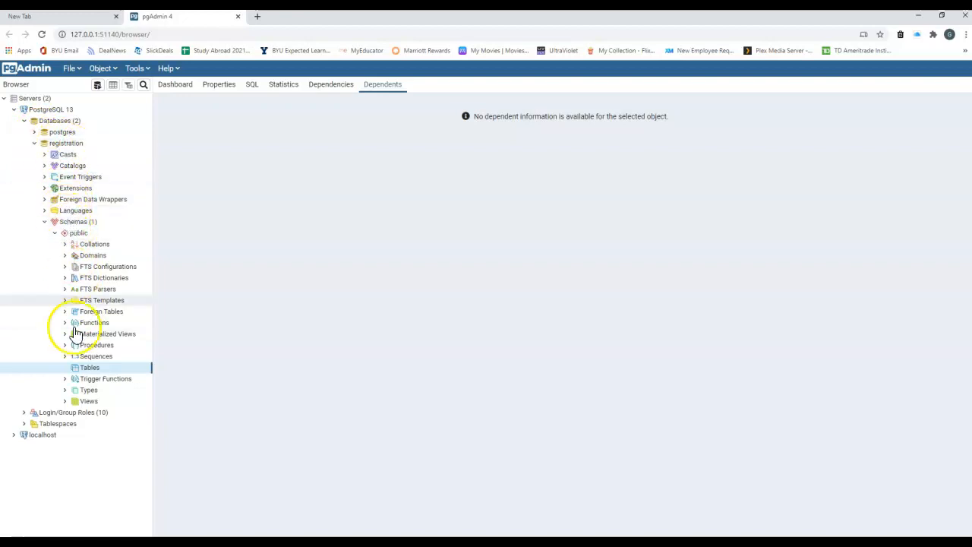
Create a new table named student under Tables and switch to its Columns list.
{"action": "right_click", "coordinate": [82, 372]}
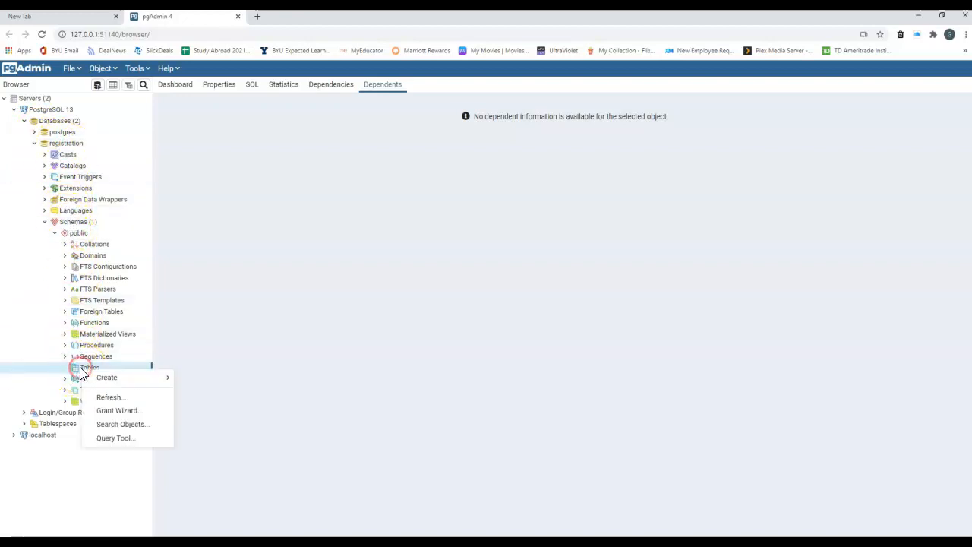
{"action": "mouse_move", "coordinate": [91, 377]}
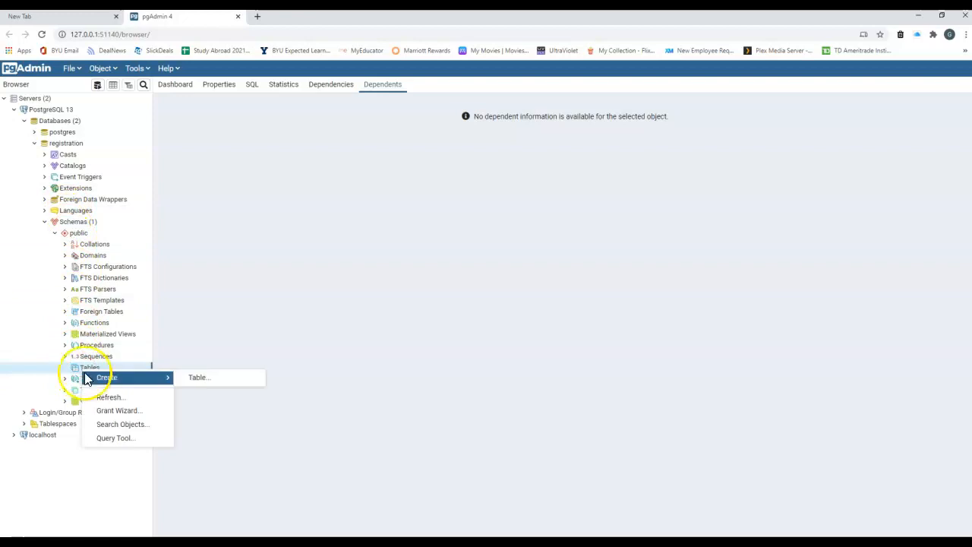
{"action": "left_click", "coordinate": [209, 379]}
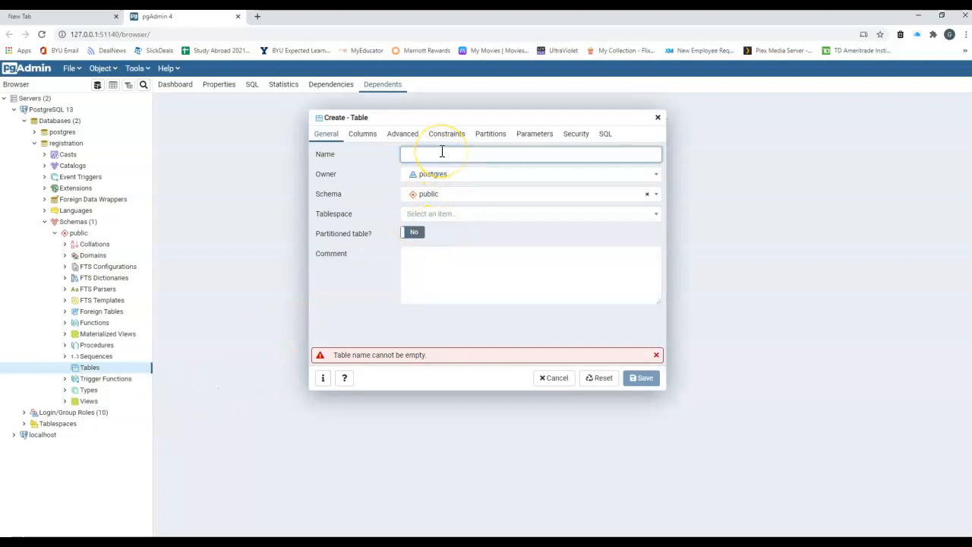
{"action": "type", "text": "student"}
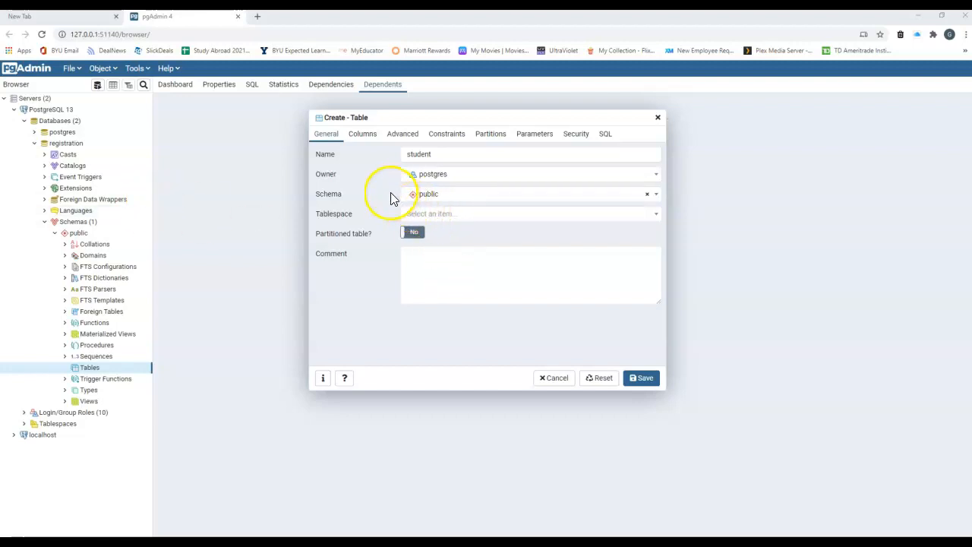
{"action": "left_click", "coordinate": [360, 141]}
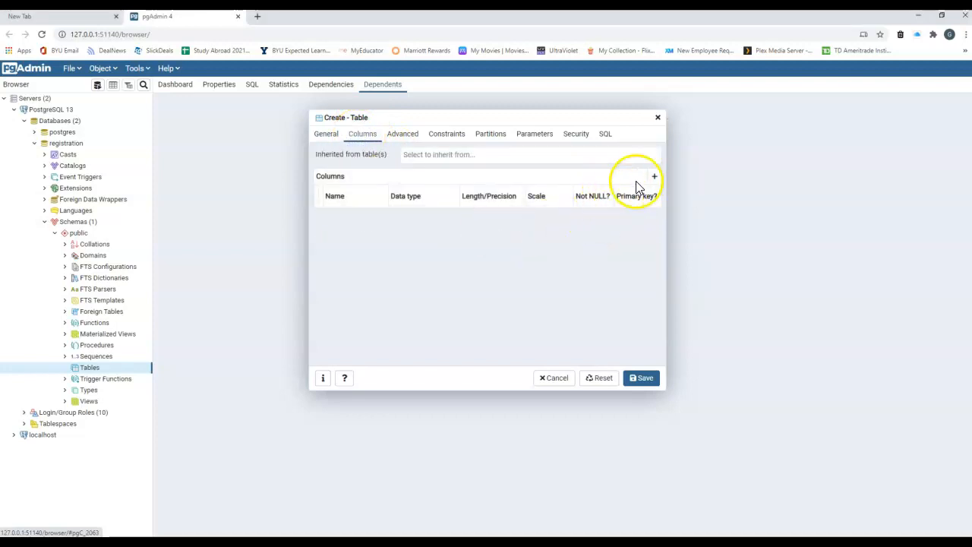
Add a column row named student_id with data type integer.
{"action": "left_click", "coordinate": [654, 177]}
{"action": "left_click", "coordinate": [348, 219]}
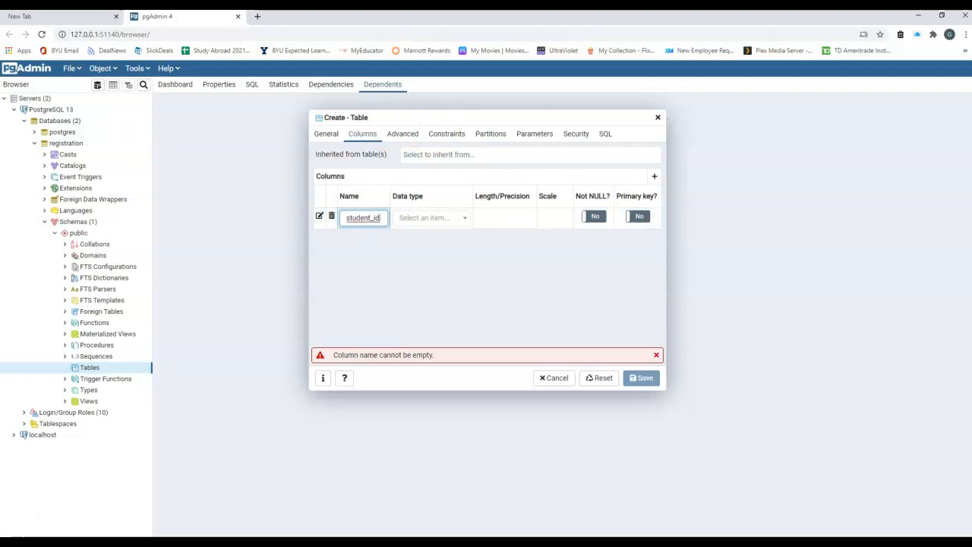
{"action": "left_click", "coordinate": [469, 220]}
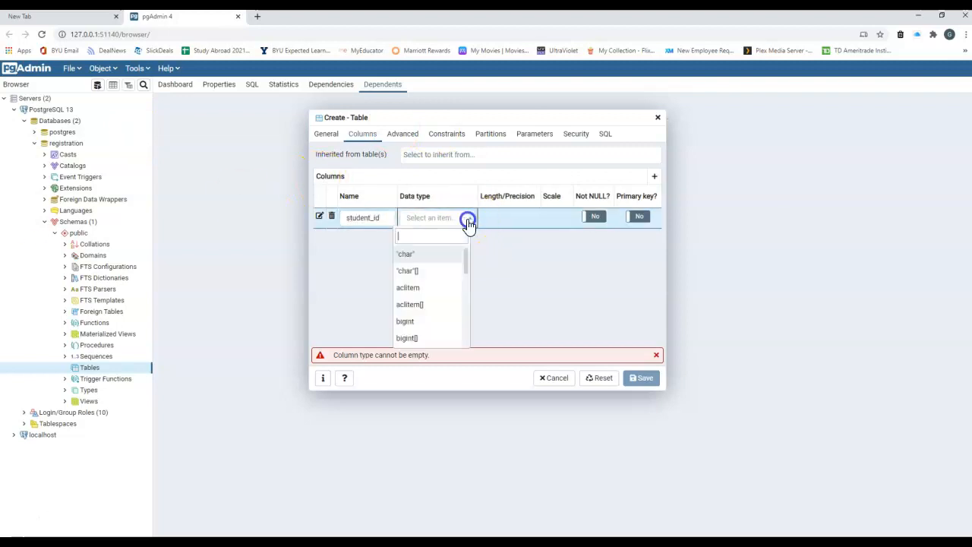
{"action": "type", "text": "integ"}
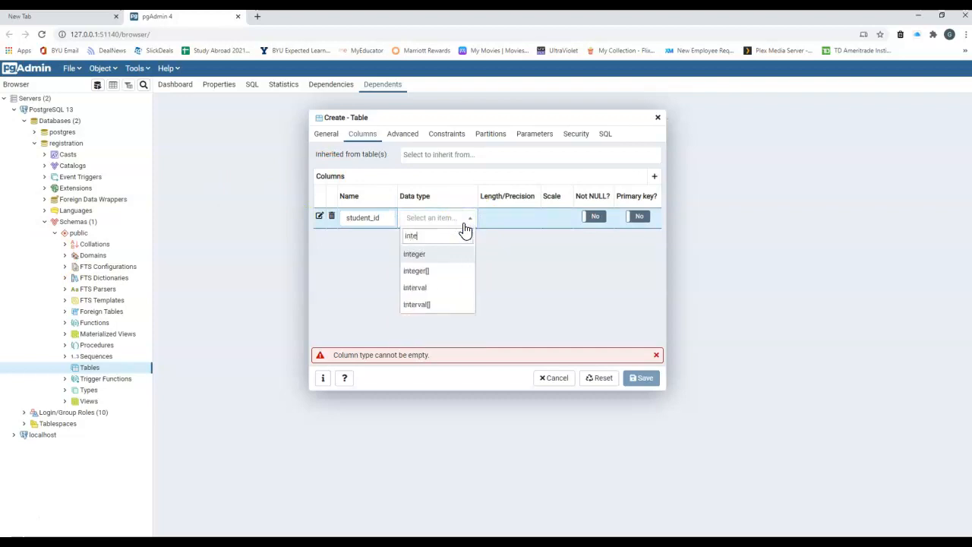
{"action": "key", "text": "Return"}
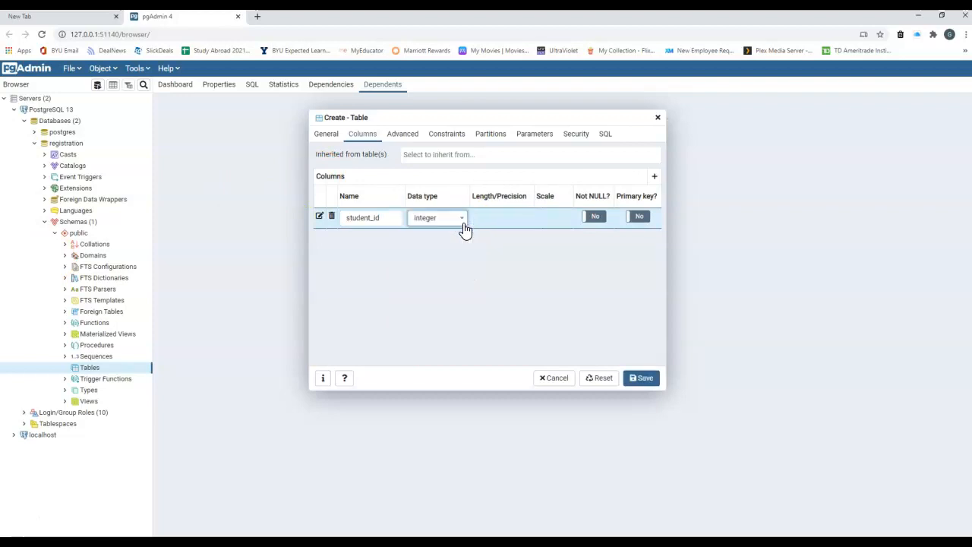
Browse the data type list for alternatives, then close it keeping integer.
{"action": "left_click", "coordinate": [459, 219]}
{"action": "left_click_drag", "start_coordinate": [466, 266], "coordinate": [469, 302]}
{"action": "scroll", "coordinate": [466, 309], "scroll_direction": "down", "scroll_amount": 5}
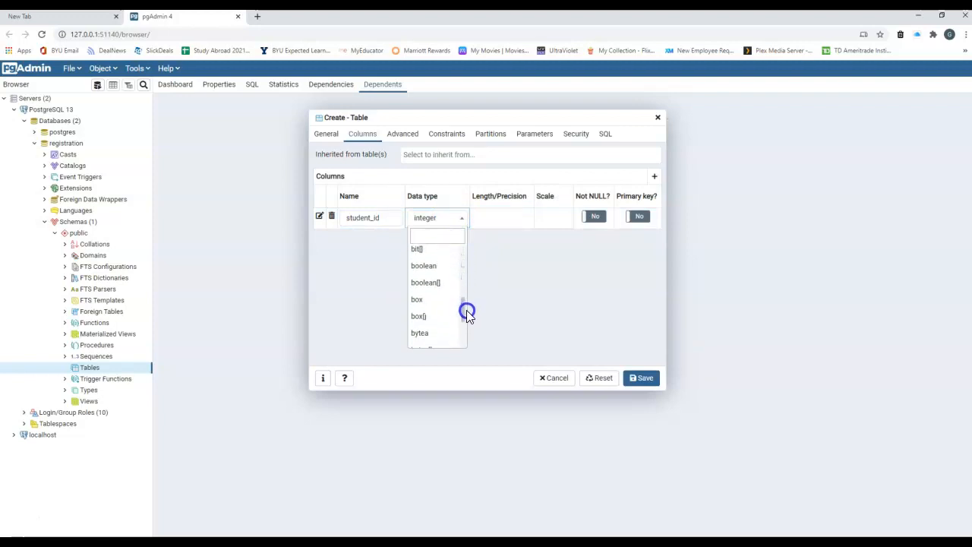
{"action": "scroll", "coordinate": [462, 311], "scroll_direction": "down", "scroll_amount": 10}
{"action": "scroll", "coordinate": [461, 319], "scroll_direction": "down", "scroll_amount": 10}
{"action": "scroll", "coordinate": [465, 327], "scroll_direction": "down", "scroll_amount": 10}
{"action": "scroll", "coordinate": [463, 342], "scroll_direction": "down", "scroll_amount": 10}
{"action": "scroll", "coordinate": [463, 335], "scroll_direction": "down", "scroll_amount": 5}
{"action": "left_click_drag", "start_coordinate": [463, 345], "coordinate": [456, 254]}
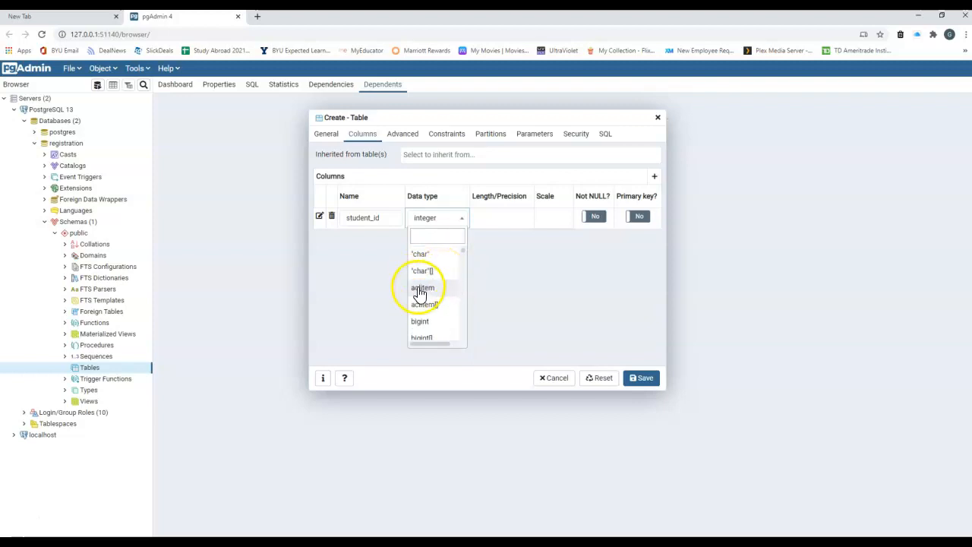
{"action": "scroll", "coordinate": [421, 323], "scroll_direction": "down", "scroll_amount": 3}
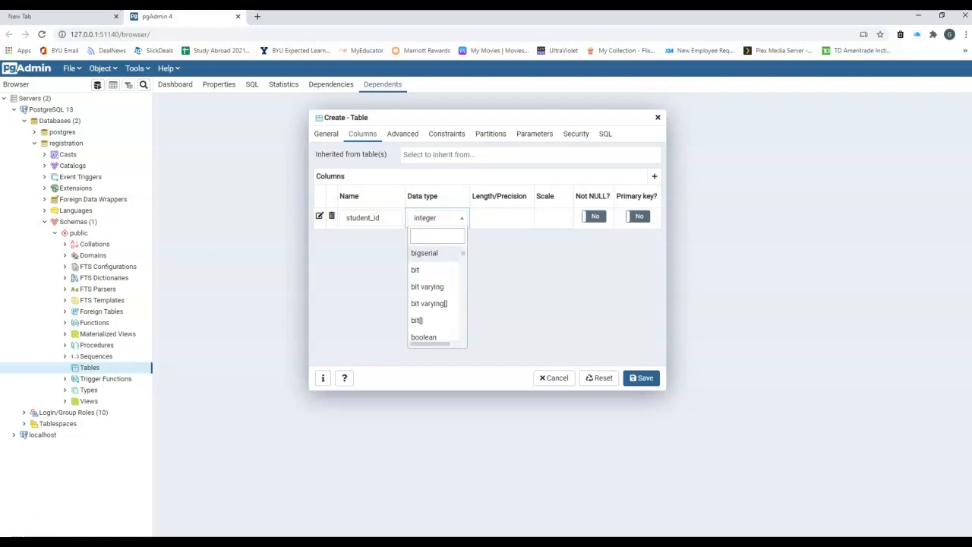
{"action": "left_click", "coordinate": [432, 217]}
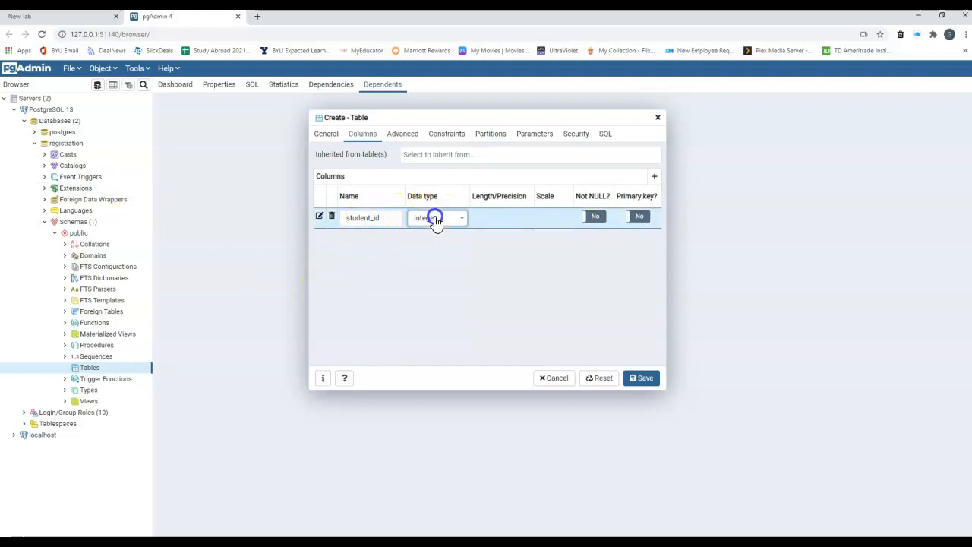
Set student_id as primary key and Not NULL, then view its Definition and Constraints settings.
{"action": "left_click", "coordinate": [319, 218]}
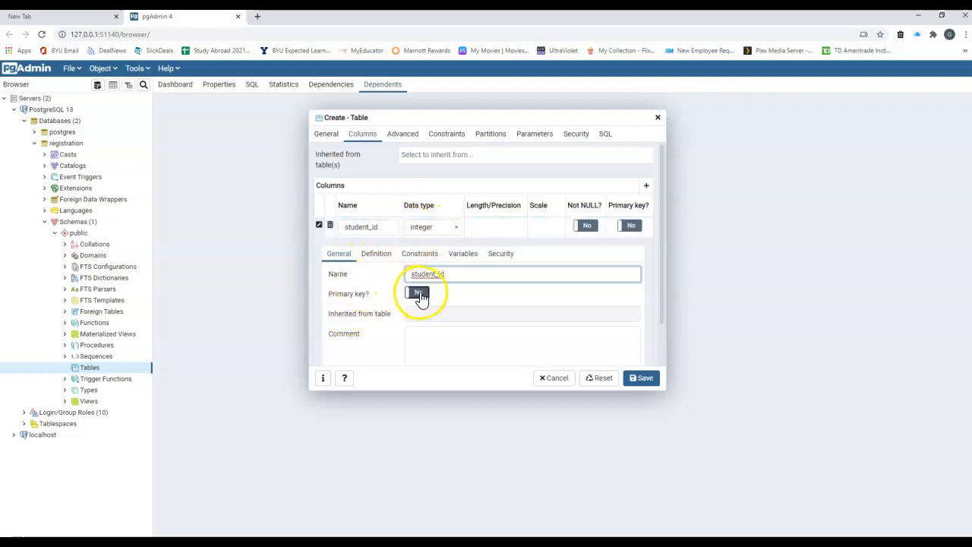
{"action": "left_click", "coordinate": [420, 295]}
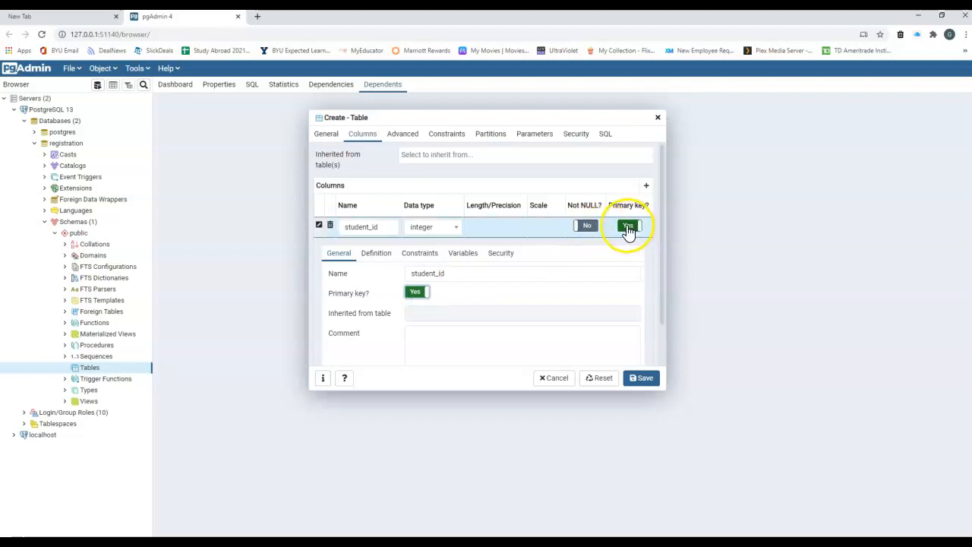
{"action": "left_click", "coordinate": [585, 227]}
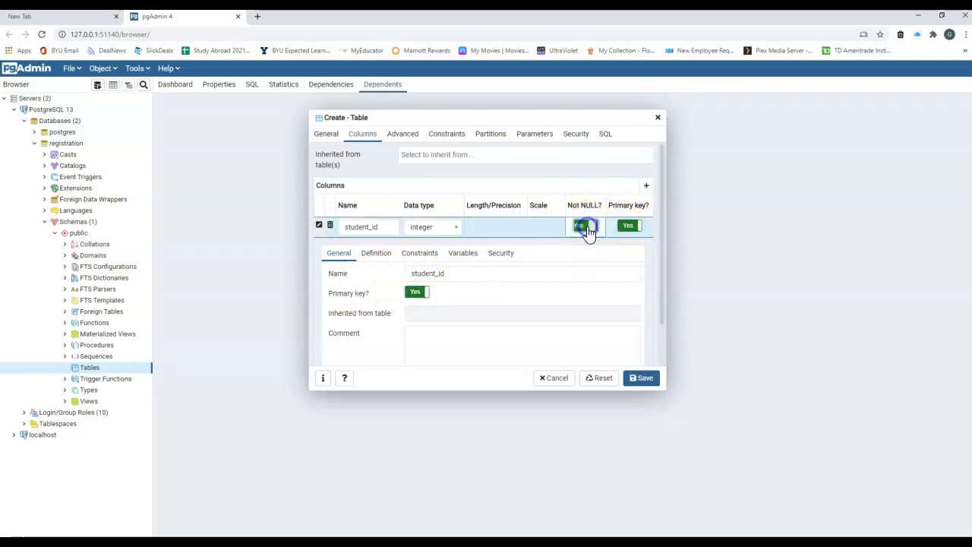
{"action": "left_click", "coordinate": [378, 255]}
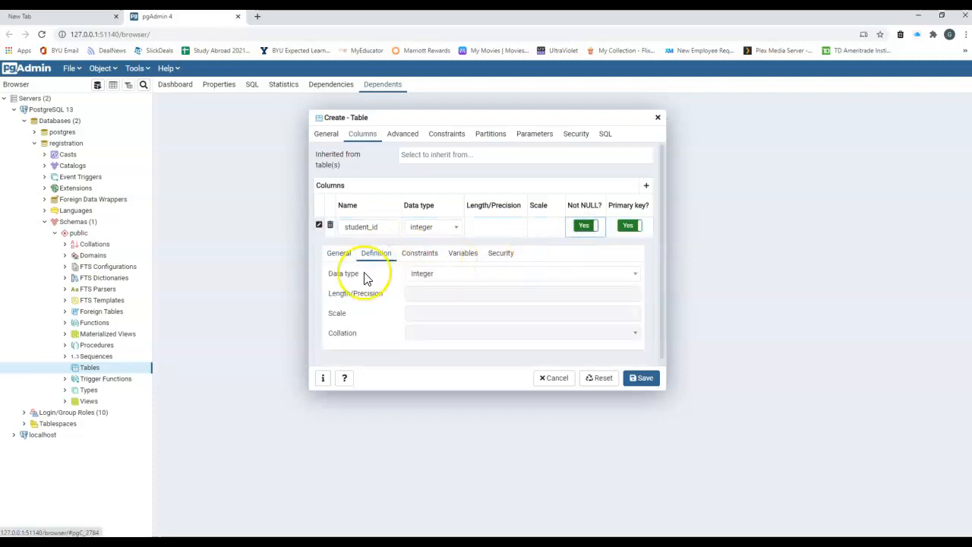
{"action": "scroll", "coordinate": [429, 277], "scroll_direction": "down", "scroll_amount": 1}
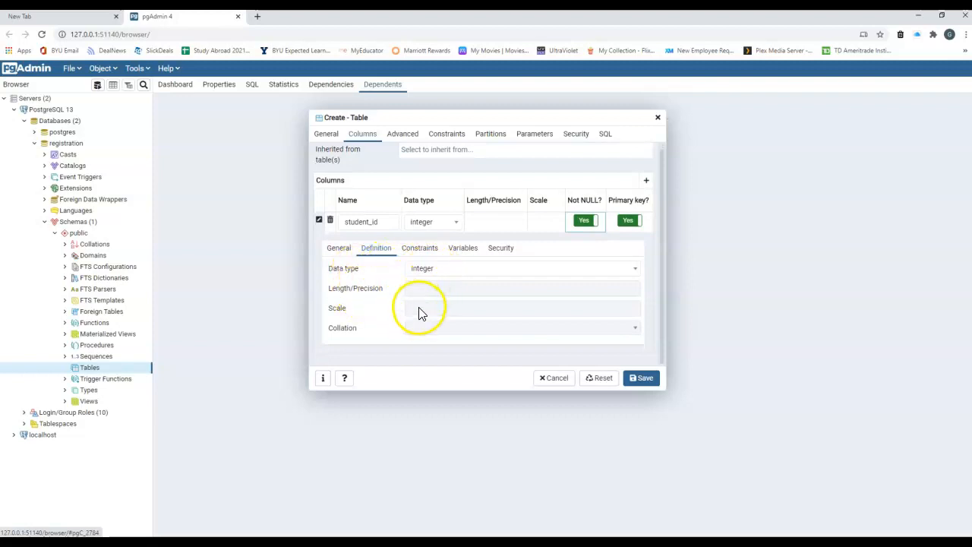
{"action": "left_click", "coordinate": [423, 249]}
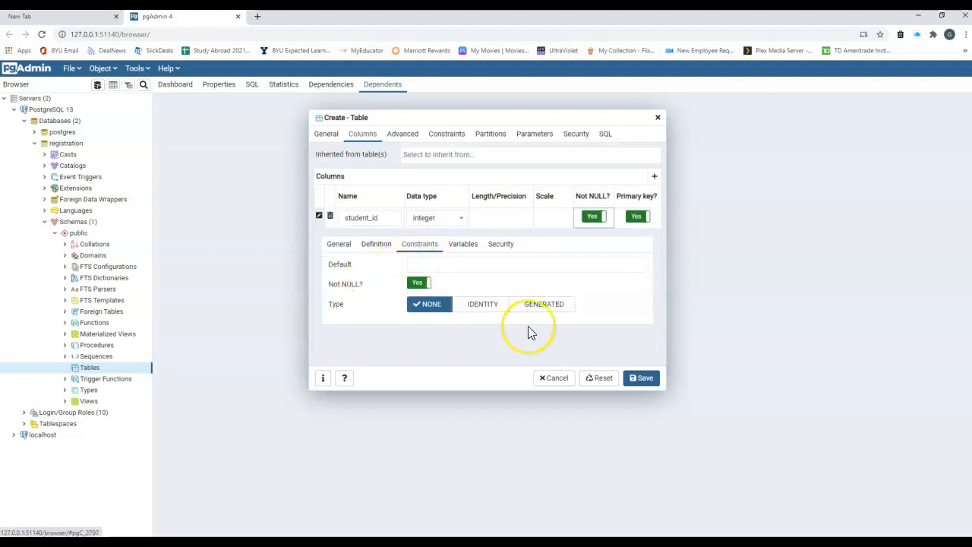
Set student_id's constraint type to IDENTITY (ALWAYS) instead of a generated column.
{"action": "left_click", "coordinate": [486, 306]}
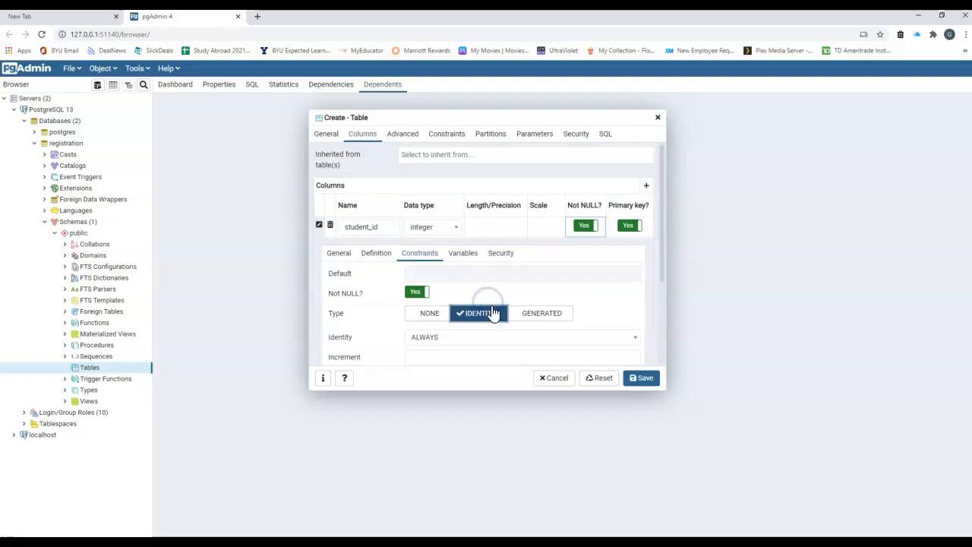
{"action": "scroll", "coordinate": [421, 275], "scroll_direction": "down", "scroll_amount": 2}
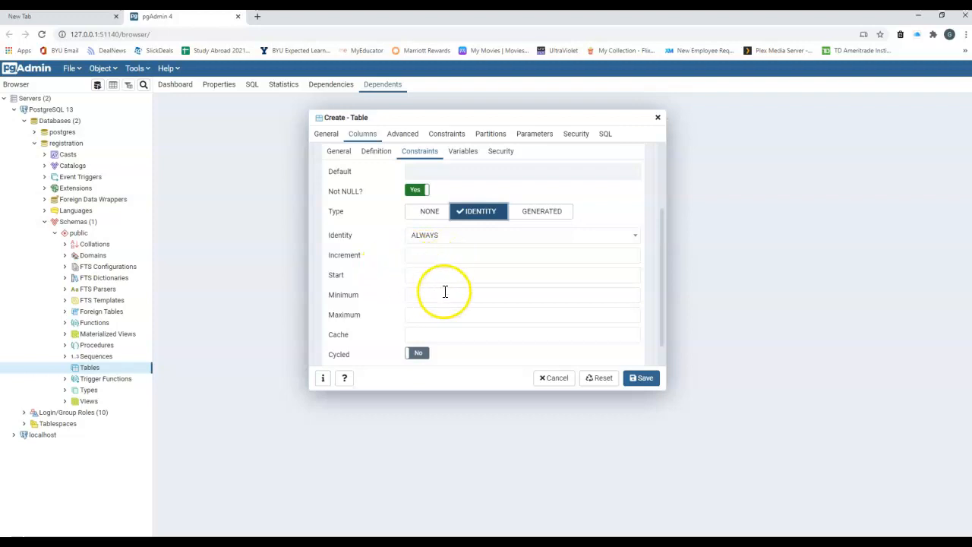
{"action": "left_click", "coordinate": [537, 213]}
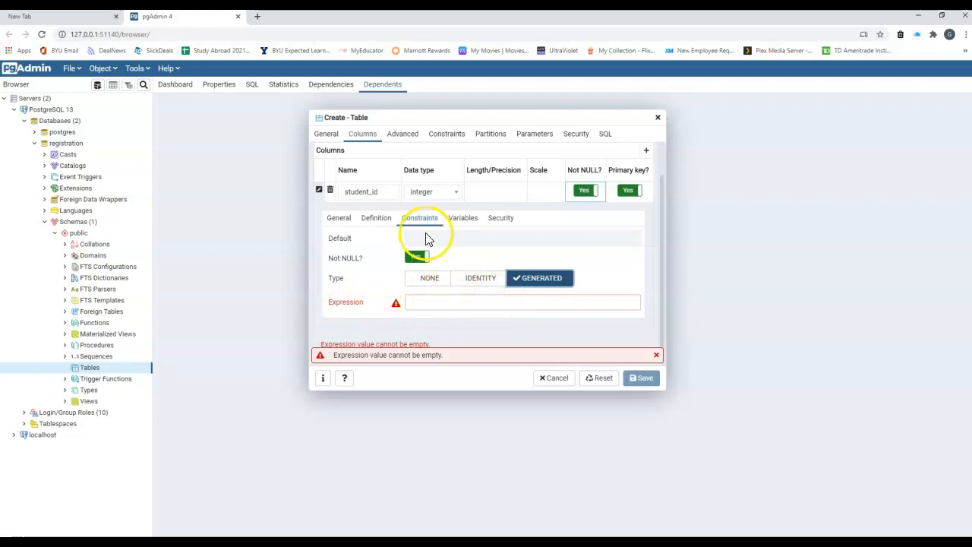
{"action": "left_click", "coordinate": [477, 281]}
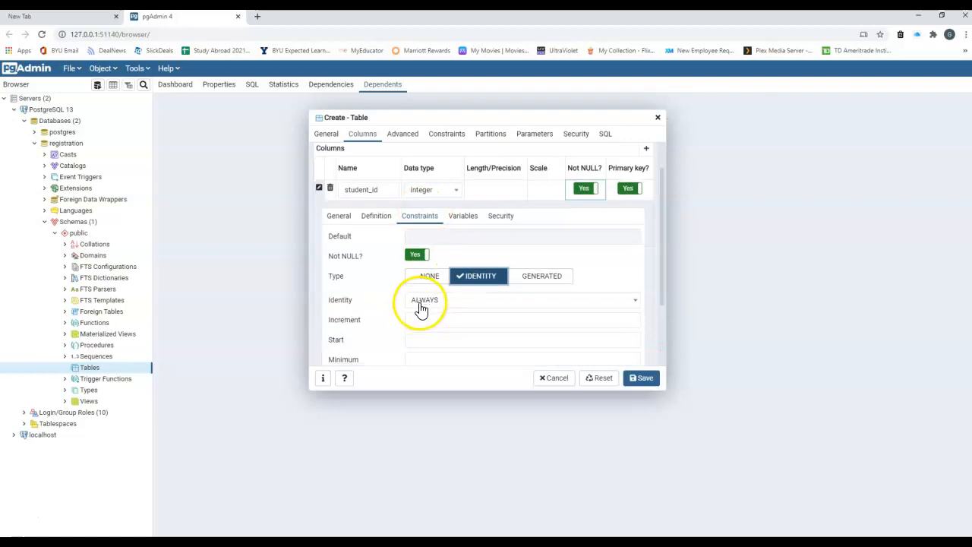
{"action": "scroll", "coordinate": [423, 304], "scroll_direction": "down", "scroll_amount": 1}
Enter 1 as the identity Start and 1 as the Increment, then collapse student_id's settings.
{"action": "left_click", "coordinate": [440, 287]}
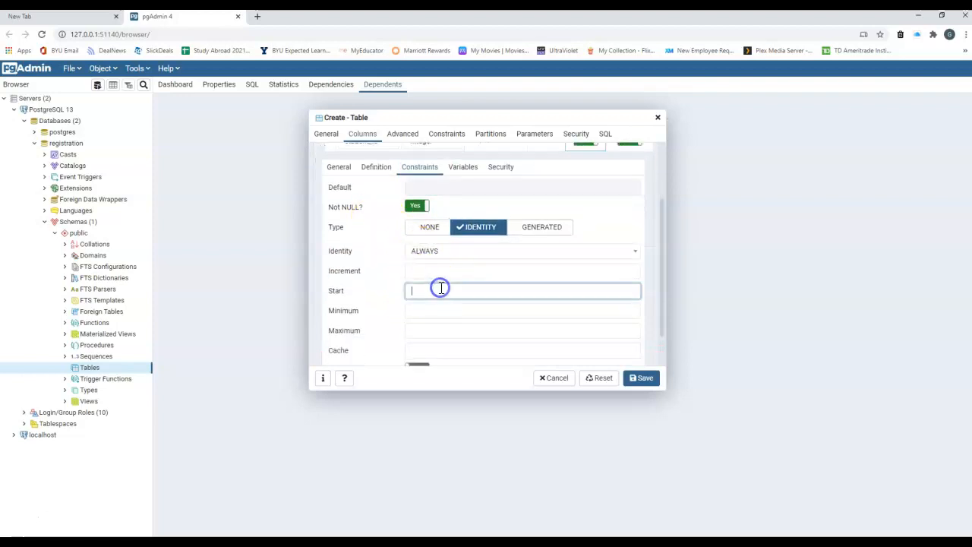
{"action": "left_click", "coordinate": [437, 272]}
{"action": "type", "text": "1"}
{"action": "left_click", "coordinate": [437, 270]}
{"action": "type", "text": "1"}
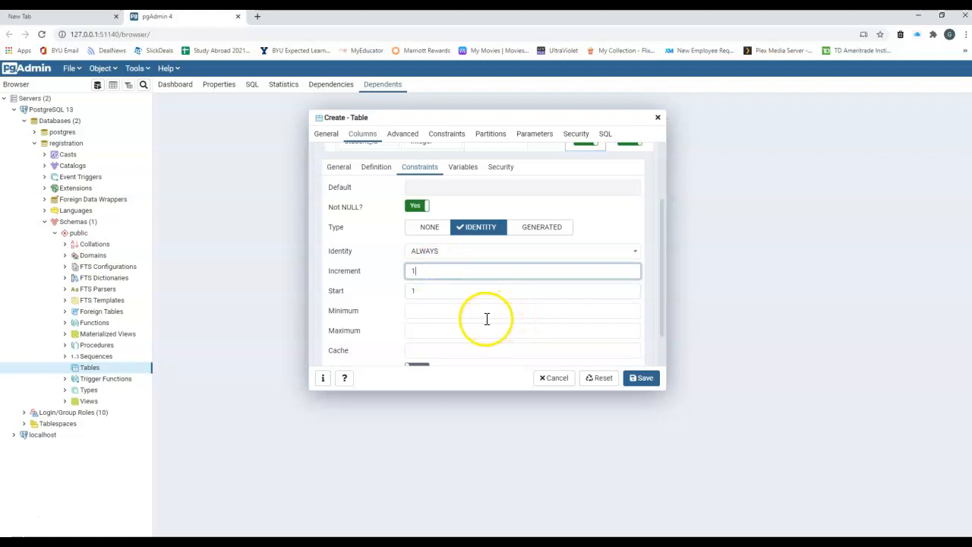
{"action": "scroll", "coordinate": [486, 319], "scroll_direction": "down", "scroll_amount": 1}
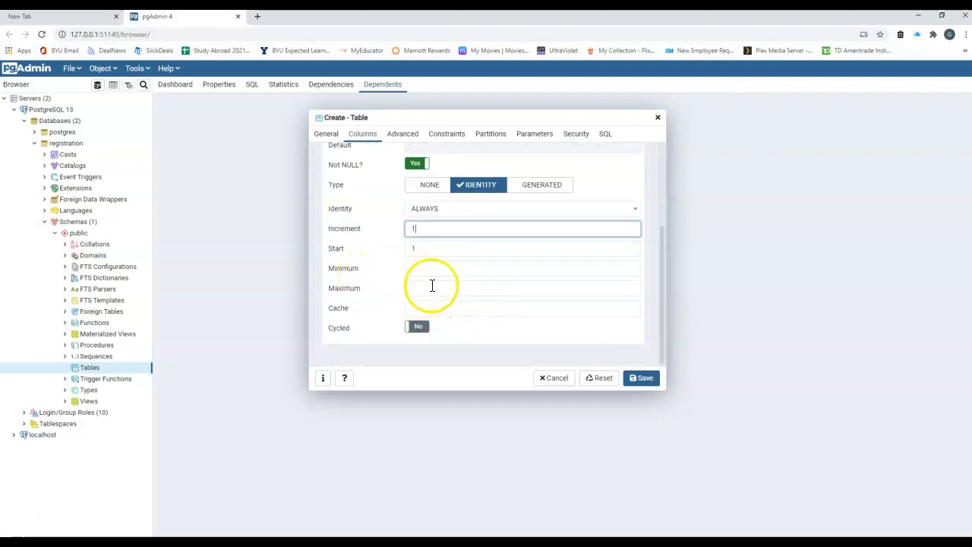
{"action": "scroll", "coordinate": [430, 293], "scroll_direction": "up", "scroll_amount": 1}
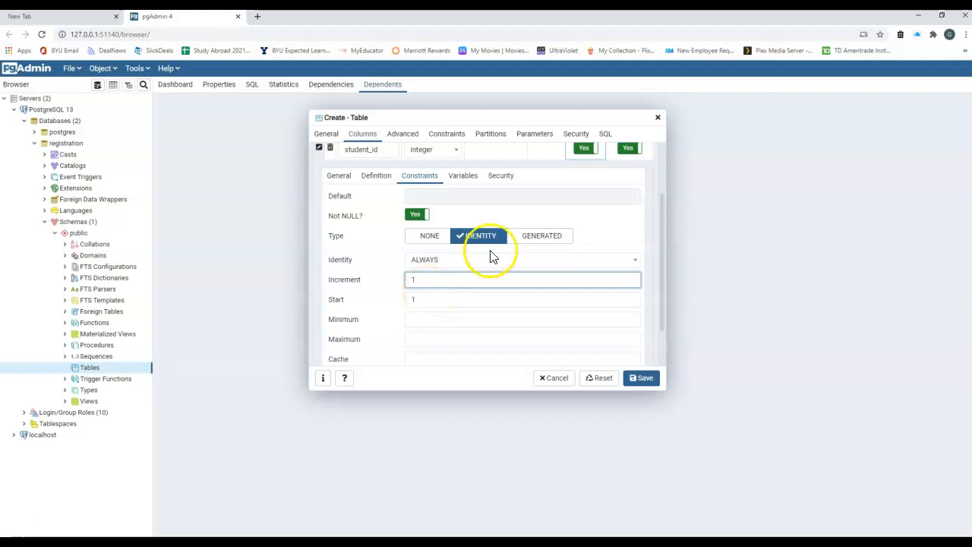
{"action": "scroll", "coordinate": [540, 298], "scroll_direction": "up", "scroll_amount": 2}
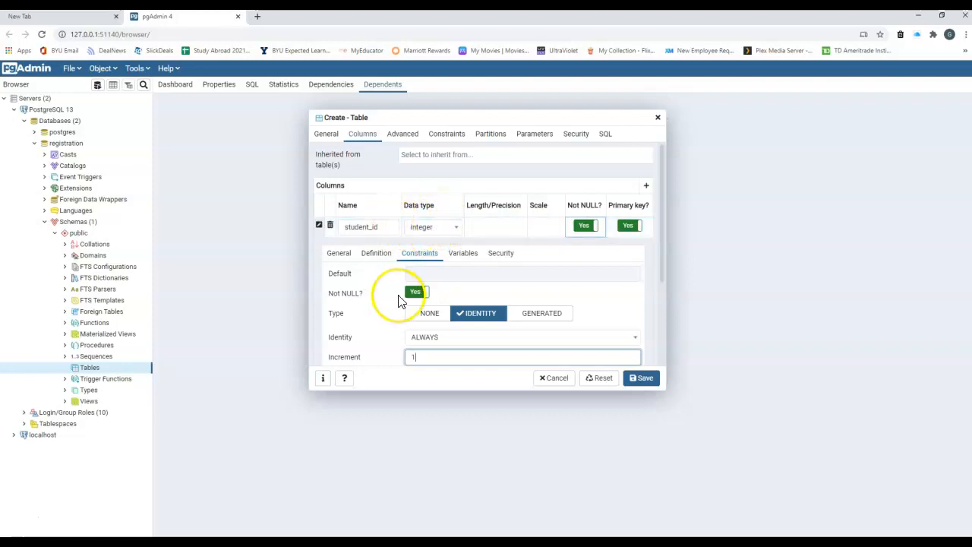
{"action": "scroll", "coordinate": [401, 292], "scroll_direction": "down", "scroll_amount": 3}
{"action": "scroll", "coordinate": [404, 262], "scroll_direction": "down", "scroll_amount": 1}
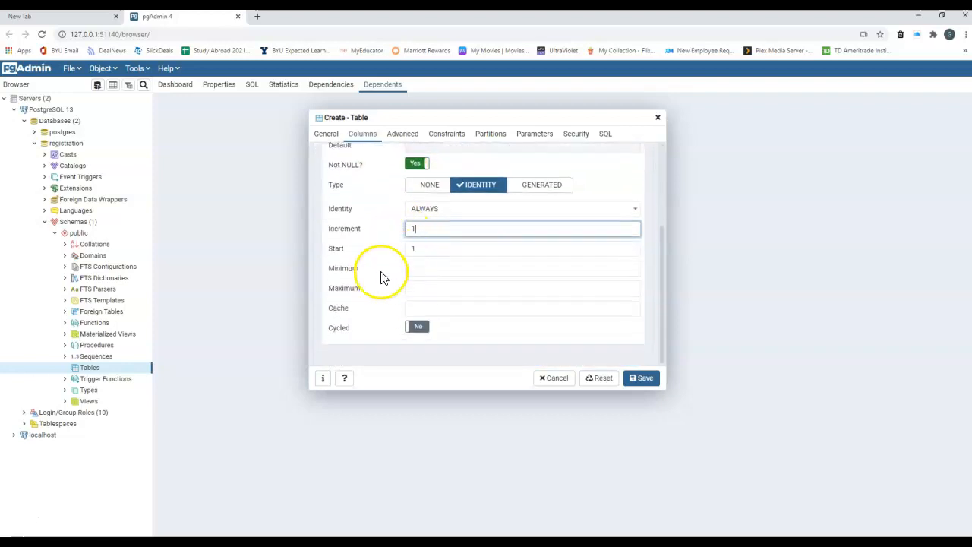
{"action": "scroll", "coordinate": [451, 266], "scroll_direction": "up", "scroll_amount": 2}
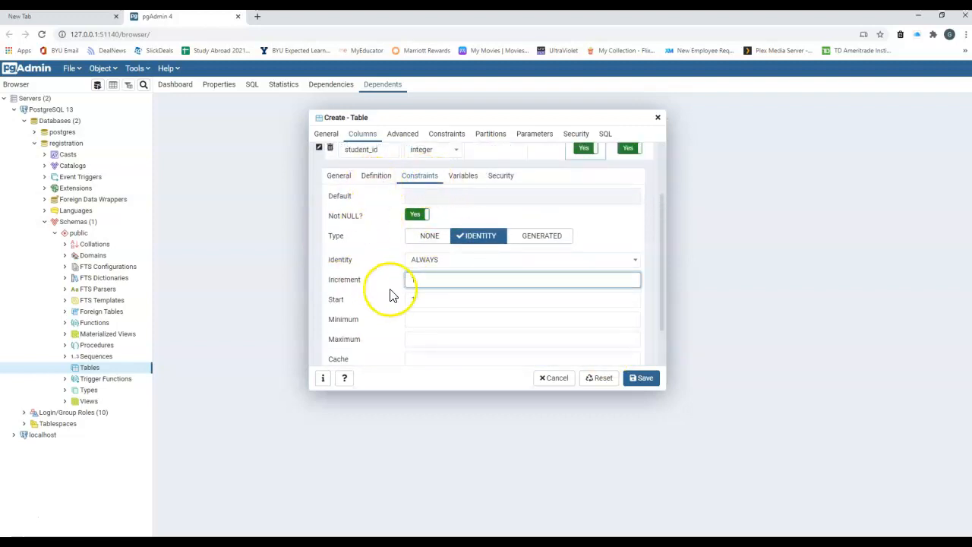
{"action": "scroll", "coordinate": [472, 271], "scroll_direction": "up", "scroll_amount": 1}
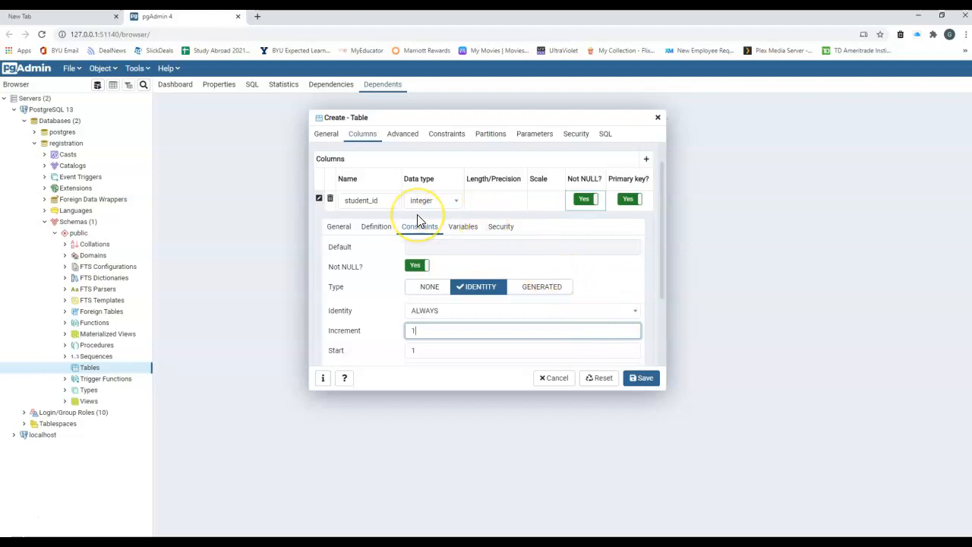
{"action": "left_click", "coordinate": [319, 200]}
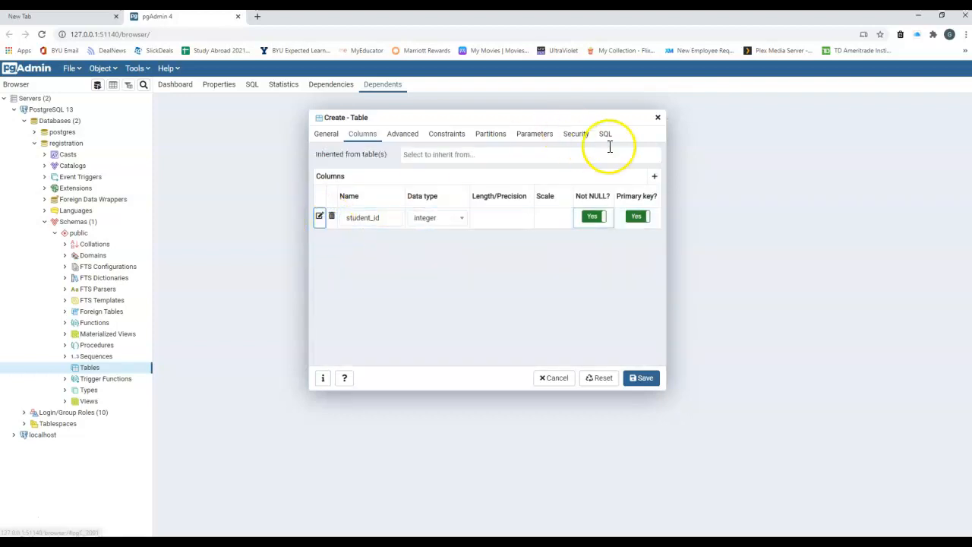
Add a first_name column with data type character varying.
{"action": "left_click", "coordinate": [654, 178]}
{"action": "left_click", "coordinate": [371, 237]}
{"action": "type", "text": "first_name"}
{"action": "key", "text": "Tab"}
{"action": "type", "text": "var"}
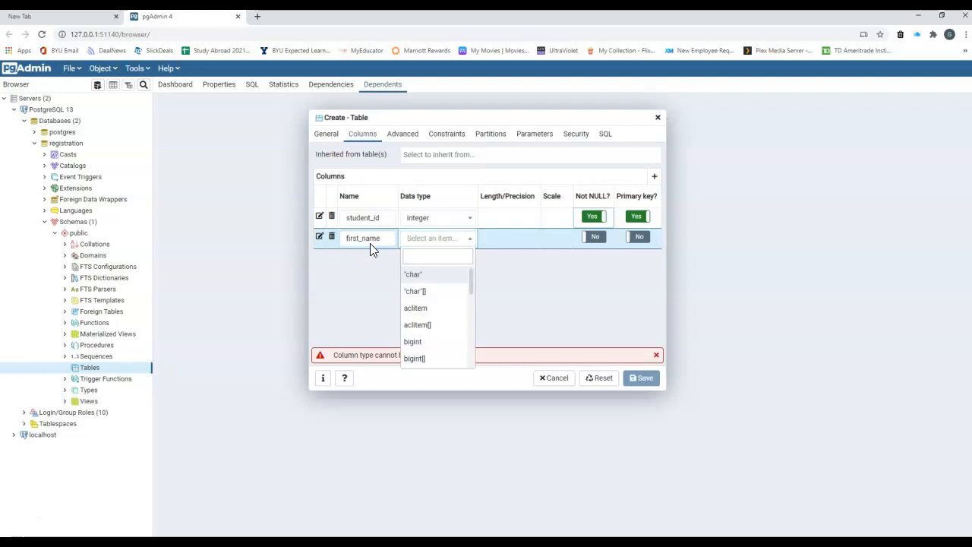
{"action": "type", "text": "char("}
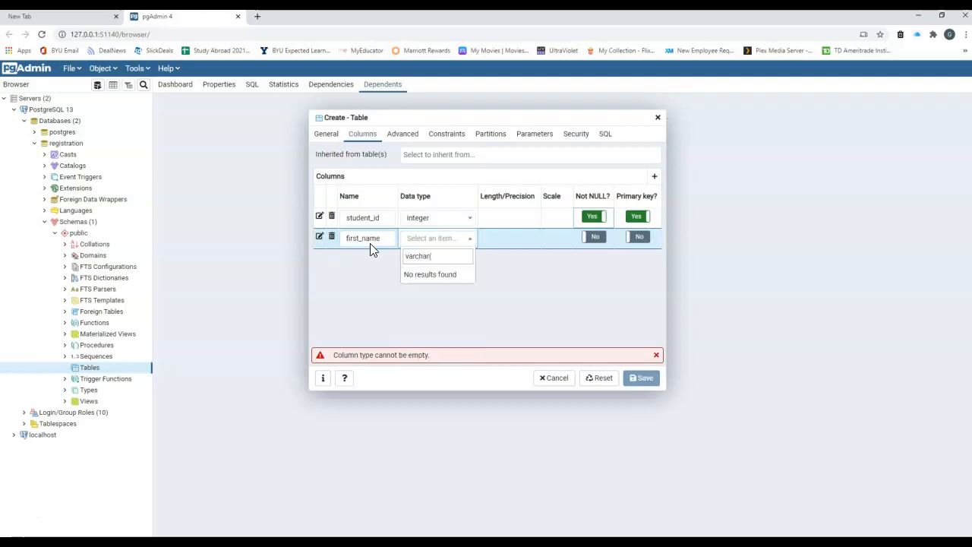
{"action": "type", "text": "50)"}
{"action": "key", "text": "Escape"}
{"action": "left_click", "coordinate": [417, 245]}
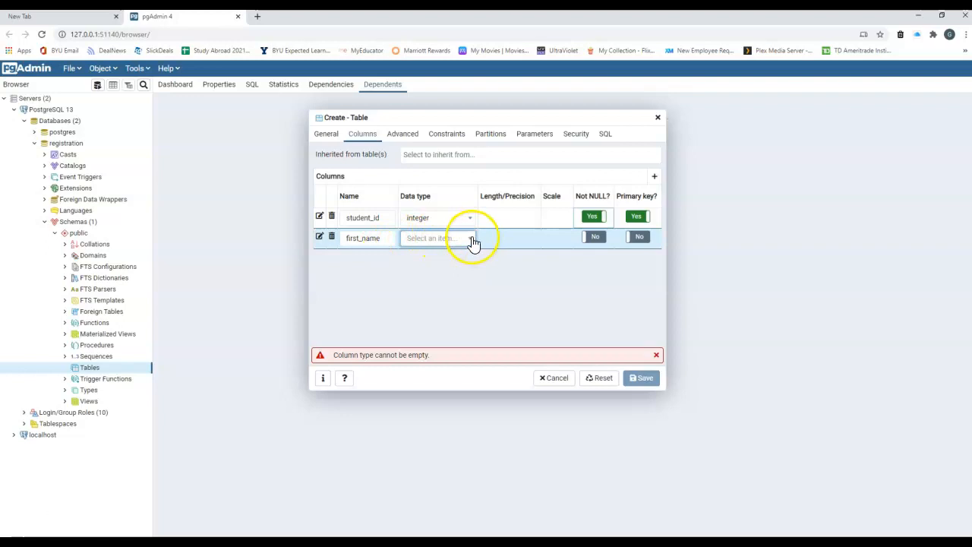
{"action": "left_click", "coordinate": [434, 241]}
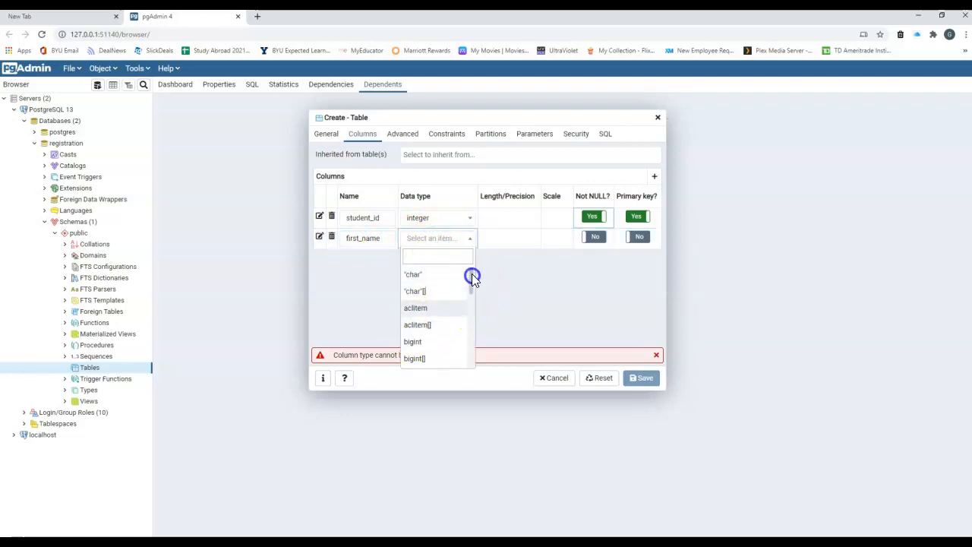
{"action": "type", "text": "car"}
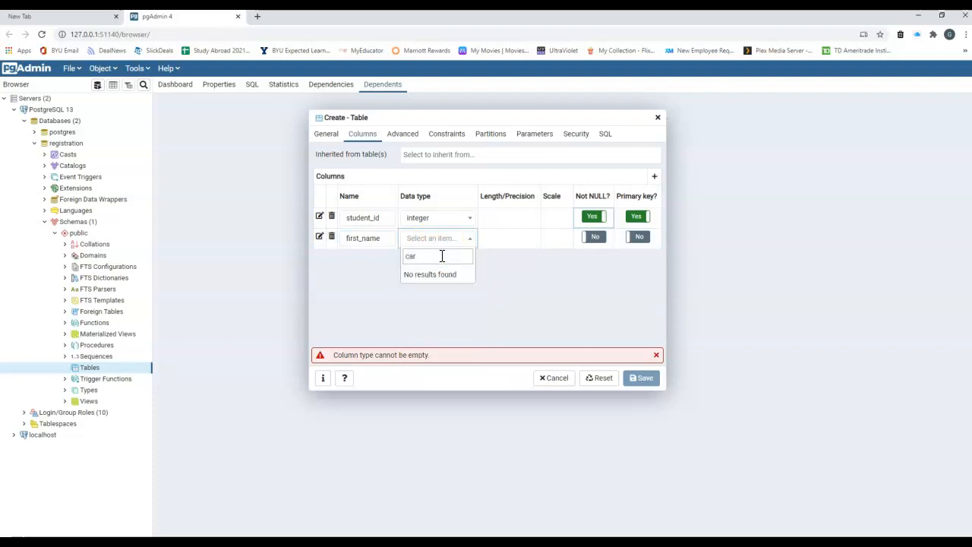
{"action": "key", "text": "BackSpace"}
{"action": "key", "text": "BackSpace"}
{"action": "type", "text": "har"}
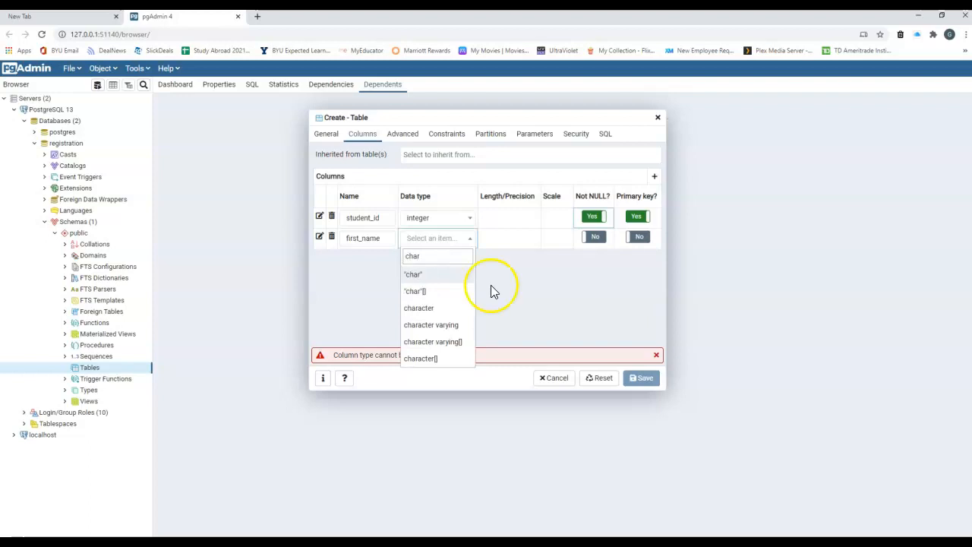
{"action": "left_click", "coordinate": [442, 325]}
Give first_name a length of 50 and make it Not NULL.
{"action": "left_click", "coordinate": [494, 237]}
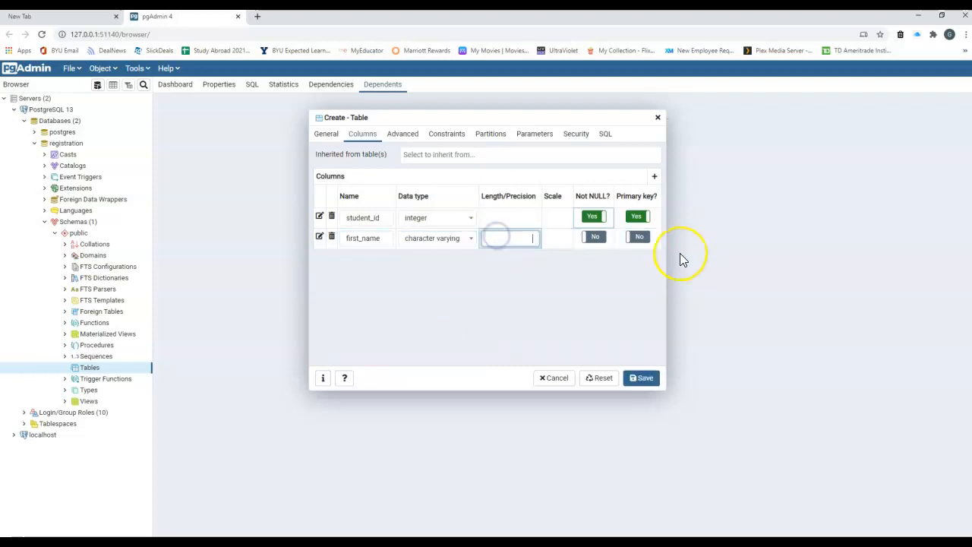
{"action": "type", "text": "80"}
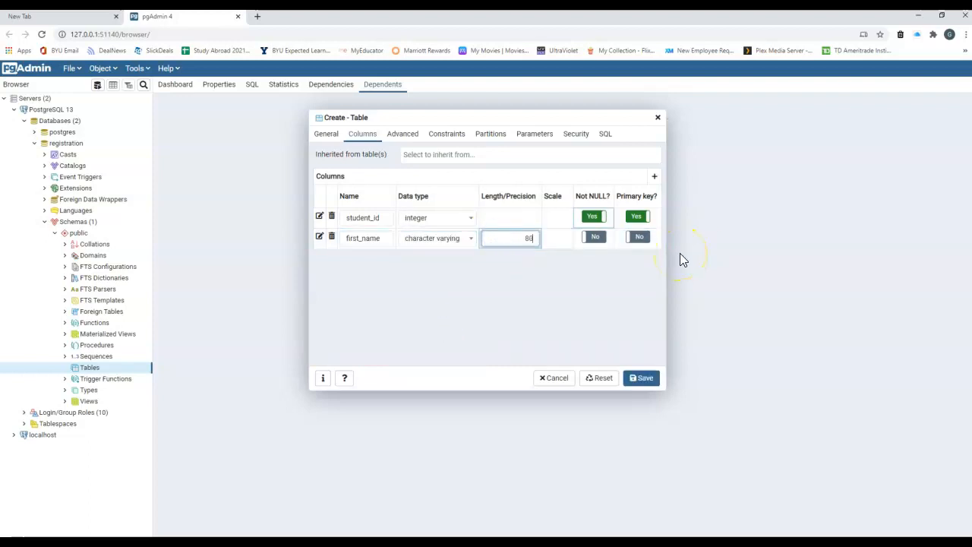
{"action": "key", "text": "BackSpace"}
{"action": "key", "text": "BackSpace"}
{"action": "type", "text": "80"}
{"action": "key", "text": "BackSpace"}
{"action": "key", "text": "BackSpace"}
{"action": "type", "text": "50"}
{"action": "left_click", "coordinate": [644, 246]}
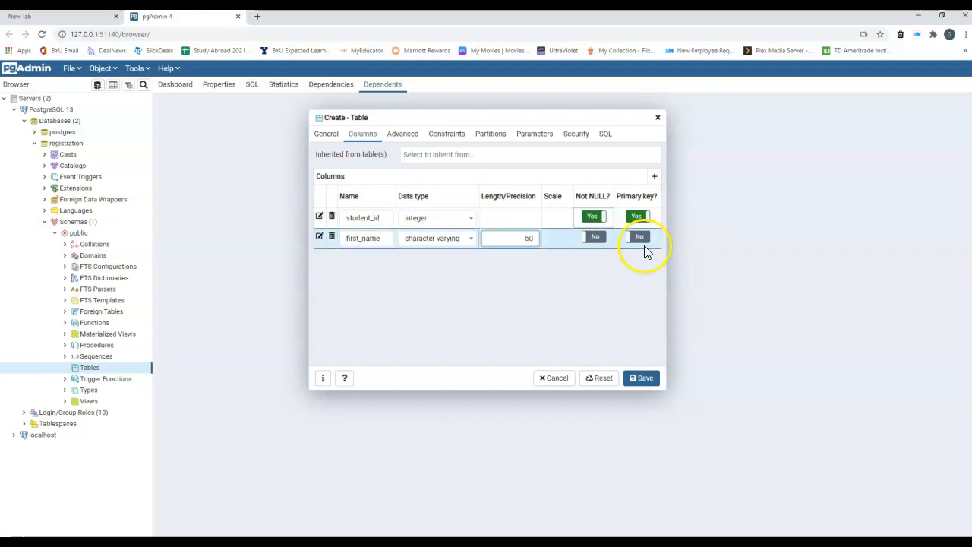
{"action": "left_click", "coordinate": [595, 238]}
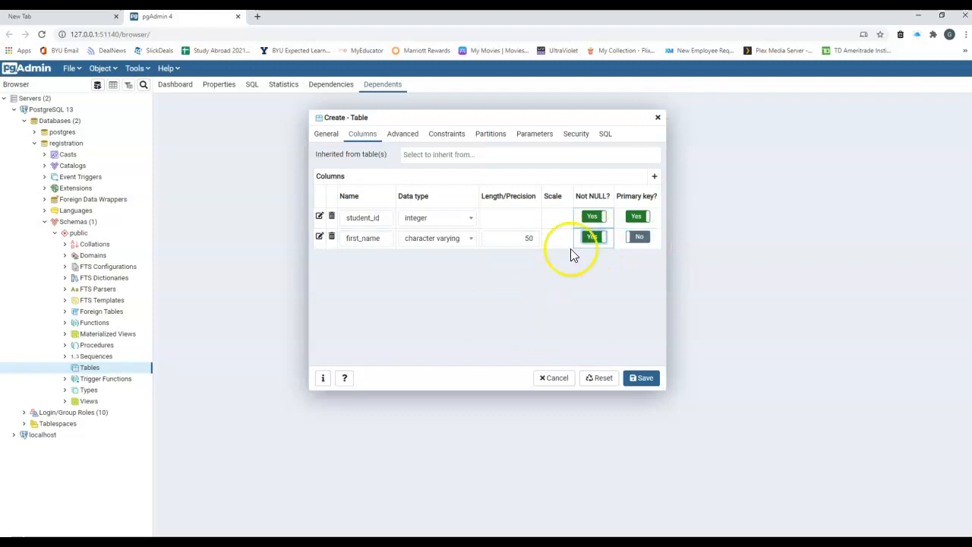
Add a last_name column of character varying(50), plus a blank fourth column row.
{"action": "left_click", "coordinate": [654, 177]}
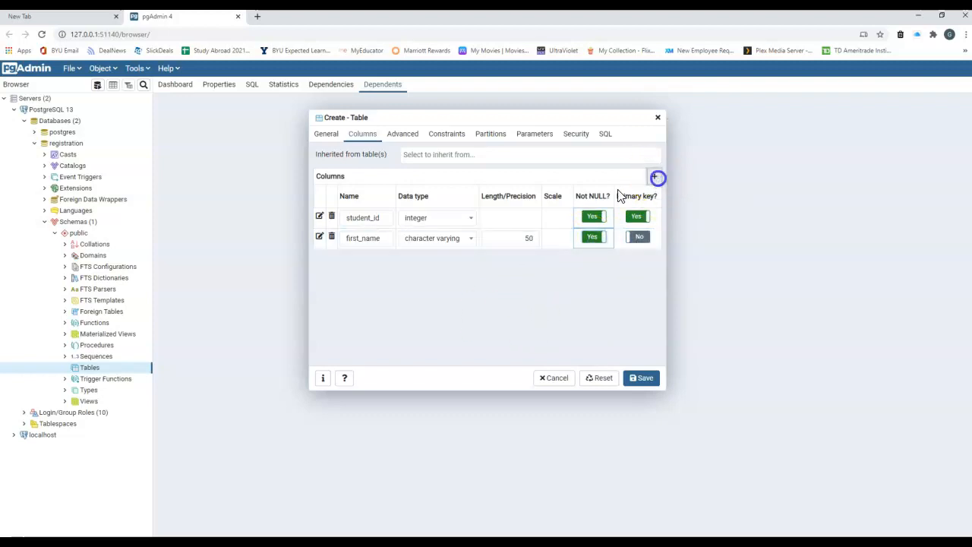
{"action": "left_click", "coordinate": [350, 258]}
{"action": "type", "text": "lastnam"}
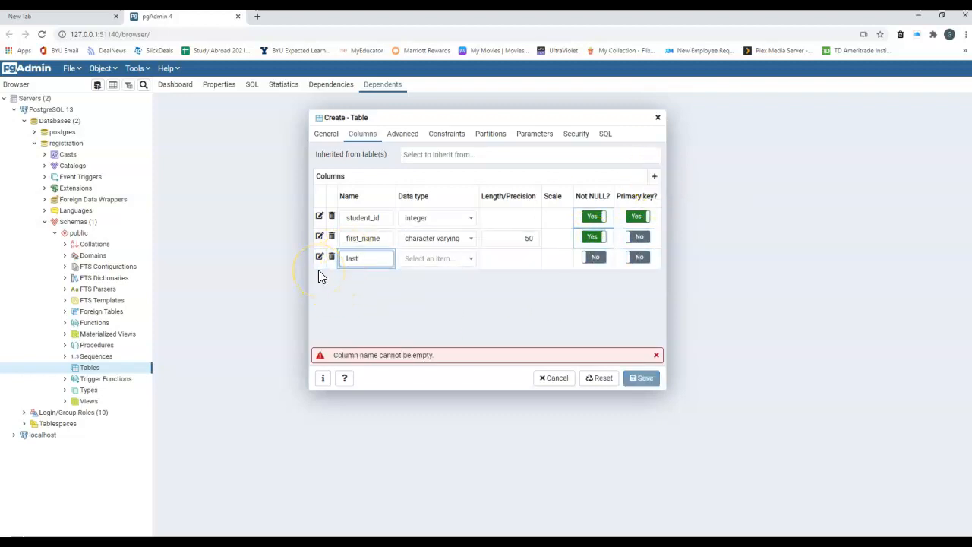
{"action": "key", "text": "BackSpace"}
{"action": "key", "text": "BackSpace"}
{"action": "key", "text": "BackSpace"}
{"action": "type", "text": "_name"}
{"action": "key", "text": "Tab"}
{"action": "type", "text": "char"}
{"action": "key", "text": "Down"}
{"action": "key", "text": "Down"}
{"action": "key", "text": "Down"}
{"action": "key", "text": "Return"}
{"action": "key", "text": "Tab"}
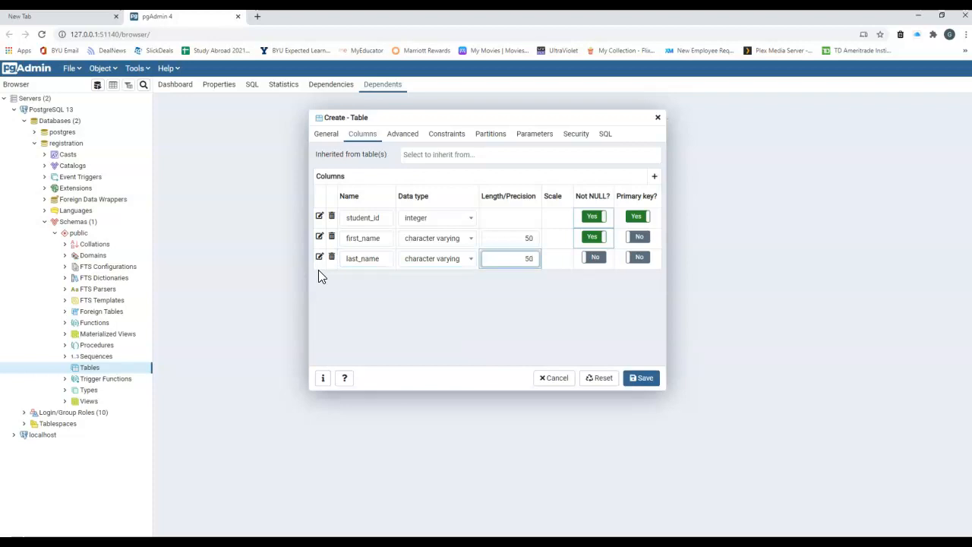
{"action": "left_click", "coordinate": [655, 178]}
{"action": "left_click", "coordinate": [354, 287]}
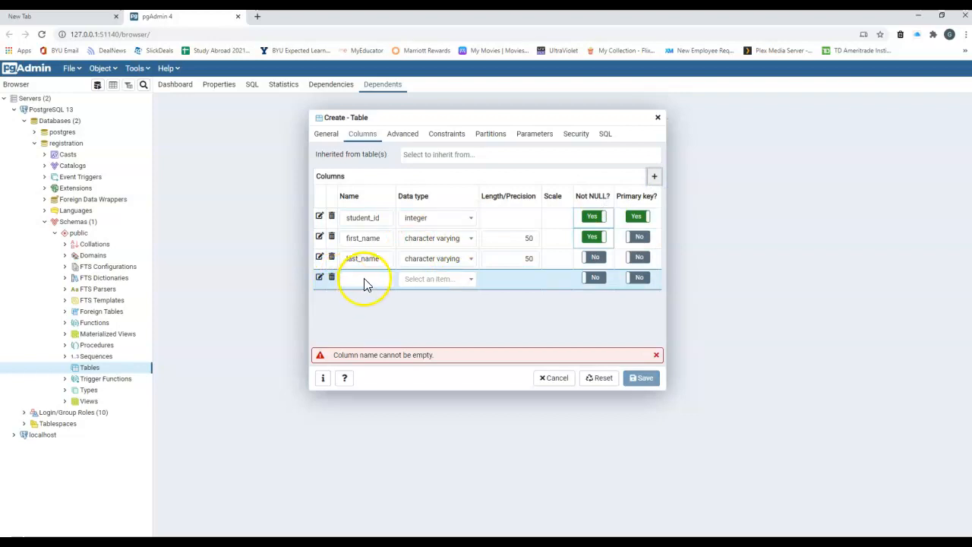
Name the fourth column gpa with type numeric, precision 3 and scale 2.
{"action": "left_click", "coordinate": [366, 281]}
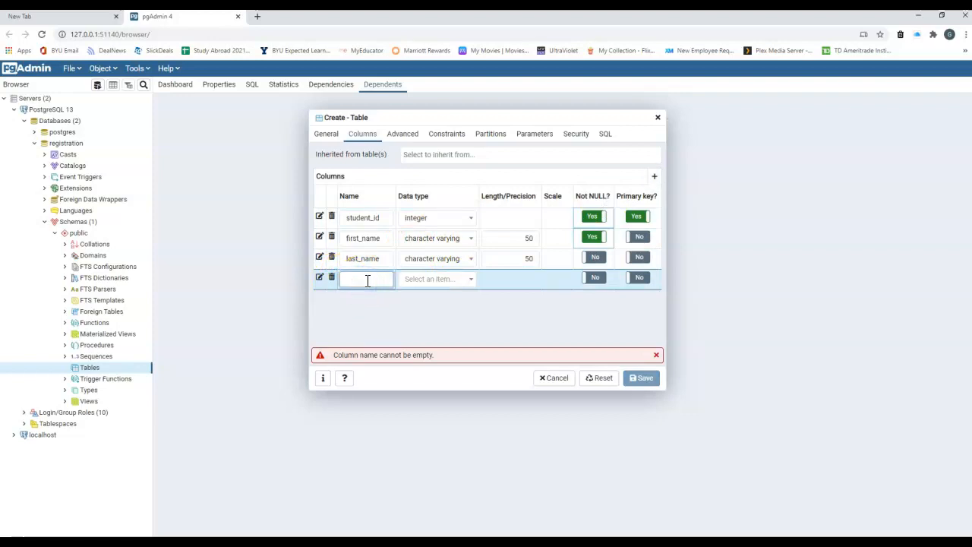
{"action": "left_click", "coordinate": [413, 280]}
{"action": "type", "text": "num"}
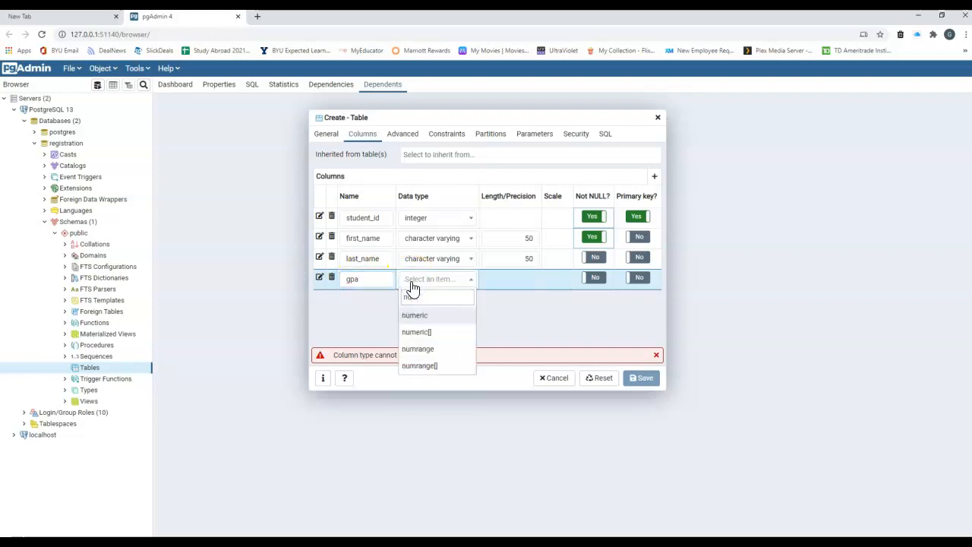
{"action": "key", "text": "Return"}
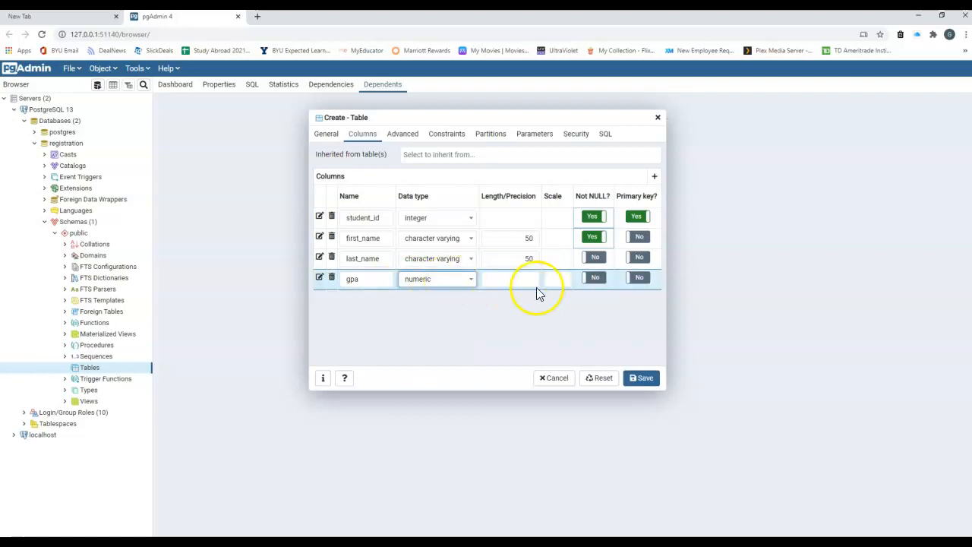
{"action": "left_click", "coordinate": [517, 275]}
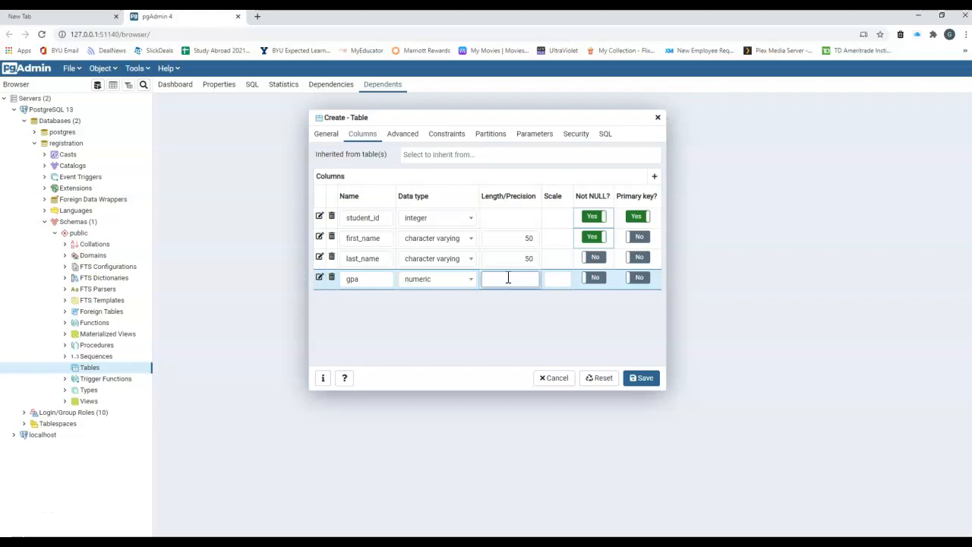
{"action": "left_click", "coordinate": [554, 281]}
{"action": "type", "text": "2"}
{"action": "left_click", "coordinate": [520, 280]}
{"action": "left_click", "coordinate": [516, 300]}
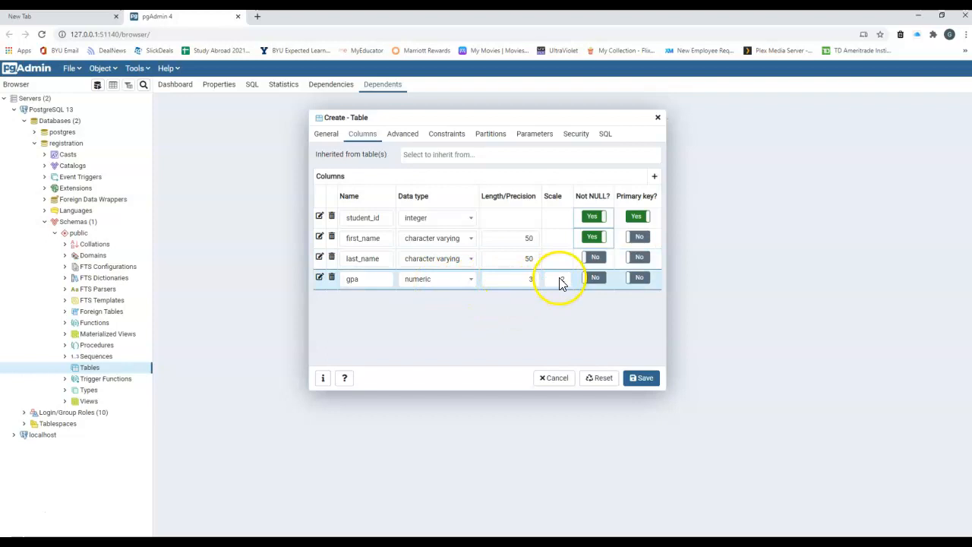
{"action": "left_click", "coordinate": [606, 135]}
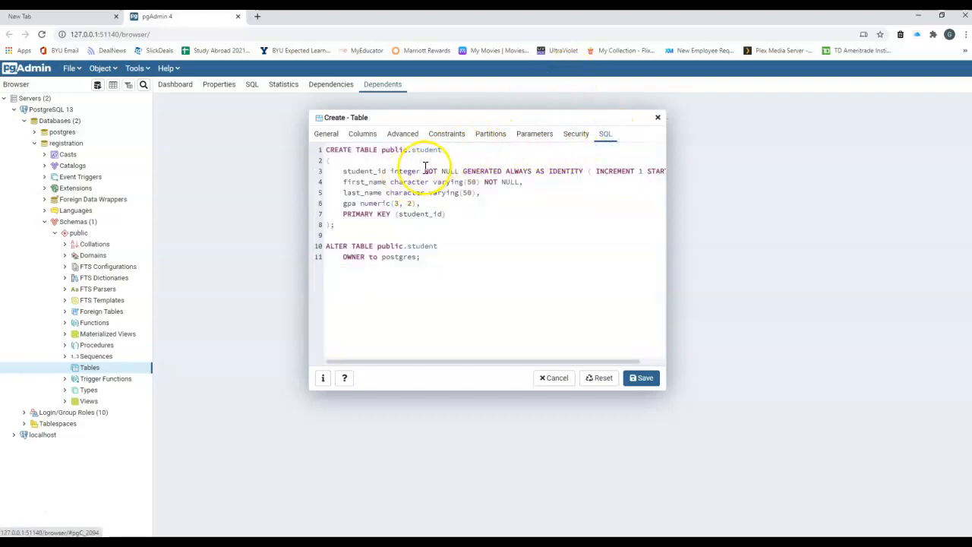
Review the CREATE TABLE public.student script, including gpa numeric(3, 2), then save the table.
{"action": "left_click_drag", "start_coordinate": [390, 183], "coordinate": [470, 184]}
{"action": "mouse_move", "coordinate": [343, 204]}
{"action": "left_mouse_down"}
{"action": "mouse_move", "coordinate": [429, 206]}
{"action": "mouse_move", "coordinate": [342, 214]}
{"action": "left_mouse_up"}
{"action": "left_click", "coordinate": [456, 168]}
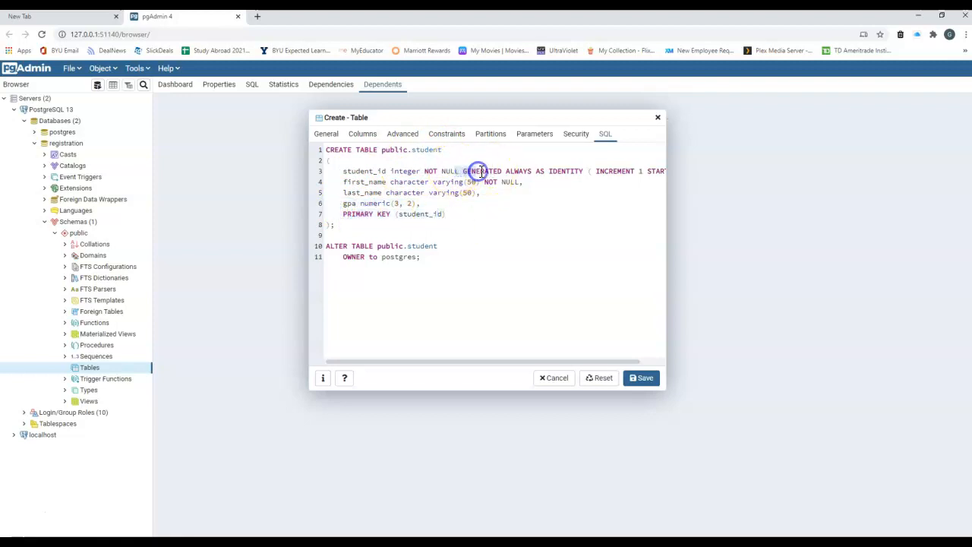
{"action": "left_click_drag", "start_coordinate": [419, 362], "coordinate": [491, 365]}
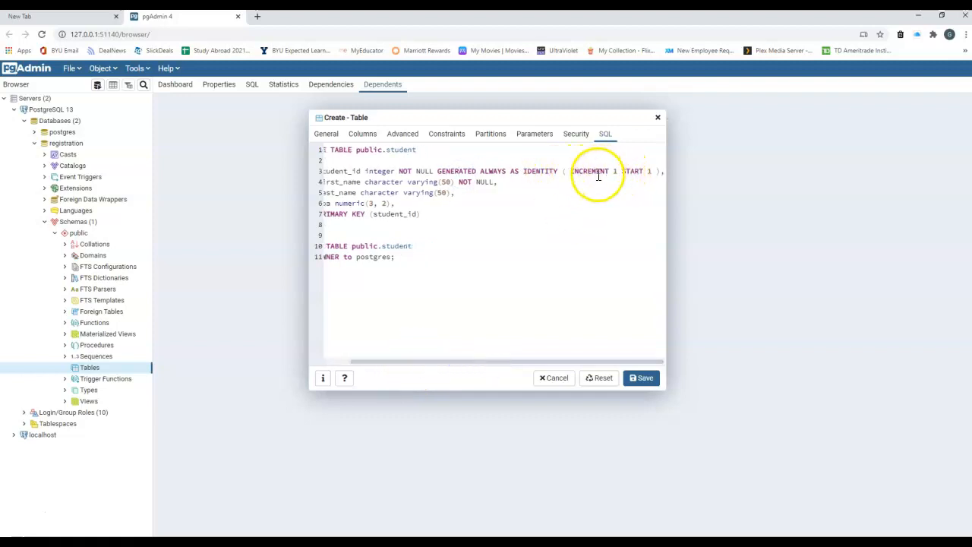
{"action": "left_click_drag", "start_coordinate": [425, 362], "coordinate": [402, 362]}
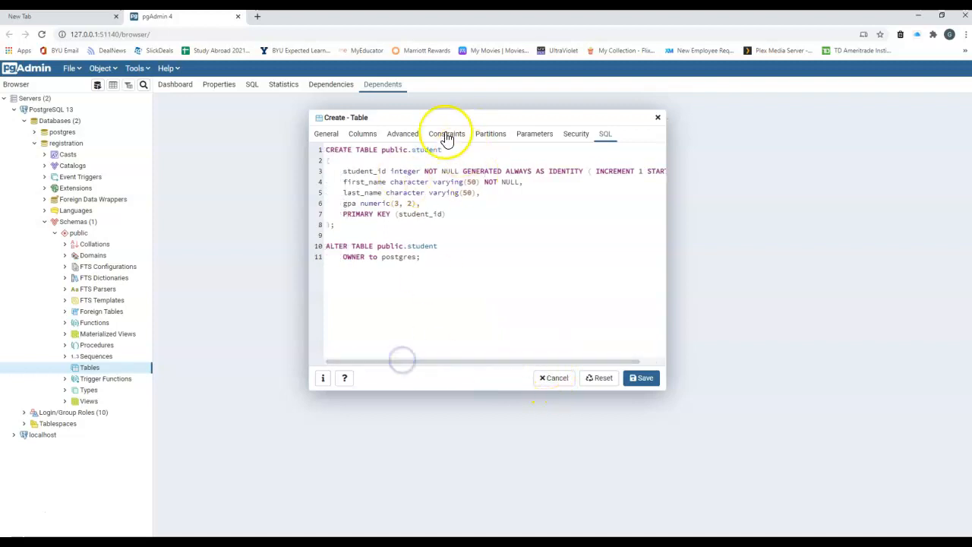
{"action": "left_click", "coordinate": [326, 134]}
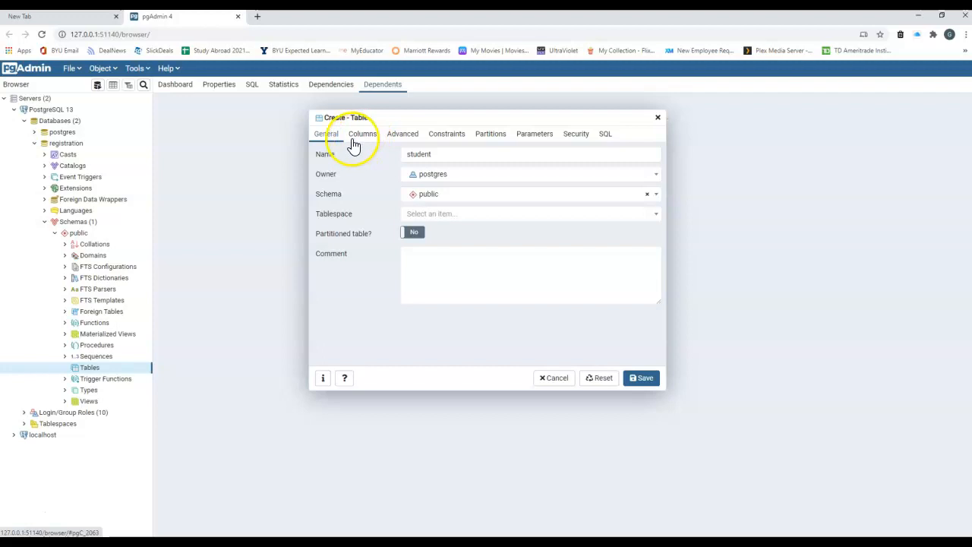
{"action": "left_click", "coordinate": [636, 379]}
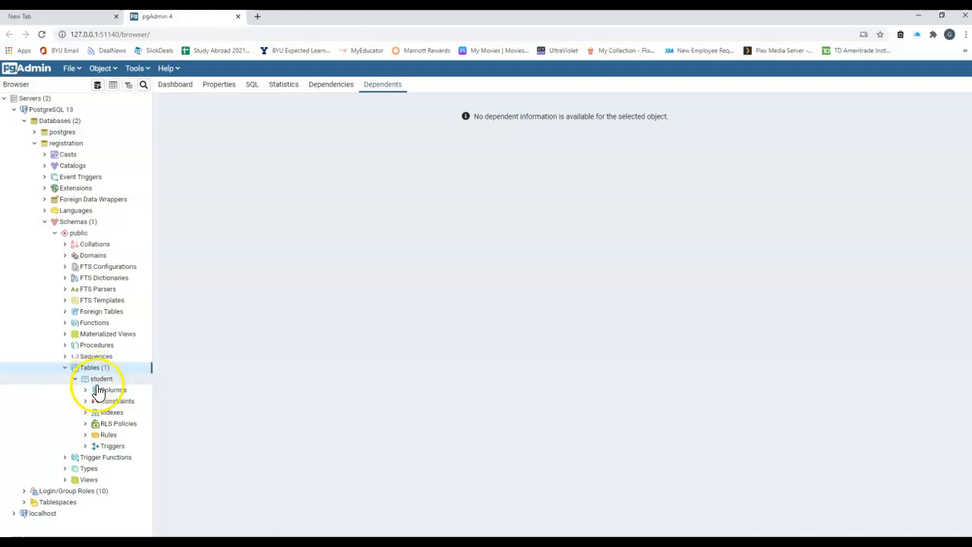
Open the student table via right-click View/Edit Data > All Rows, showing an empty grid.
{"action": "left_click", "coordinate": [92, 380]}
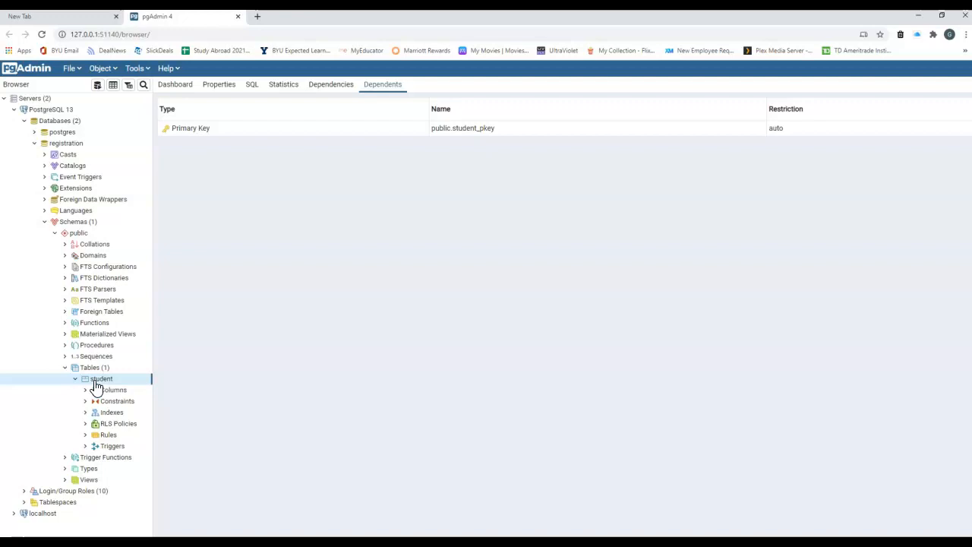
{"action": "left_click", "coordinate": [113, 88]}
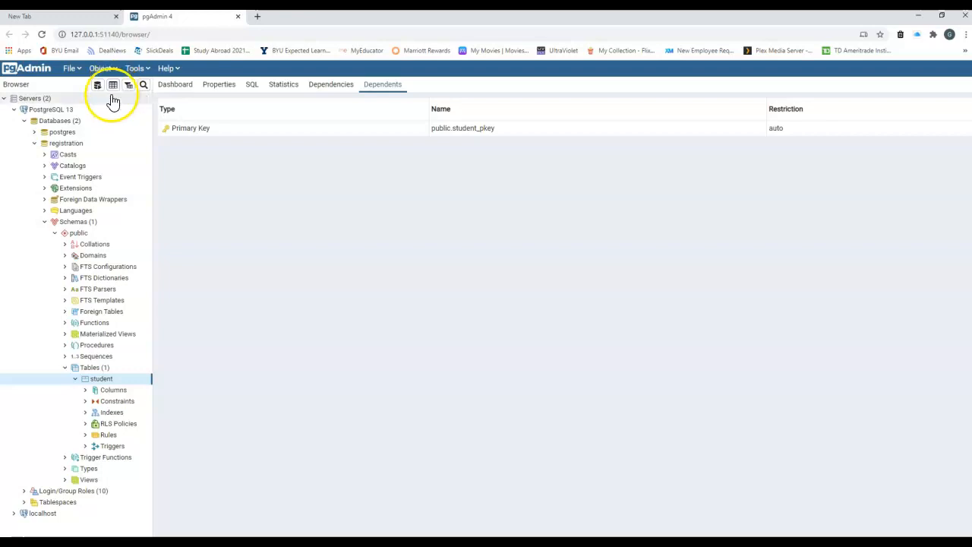
{"action": "right_click", "coordinate": [100, 382]}
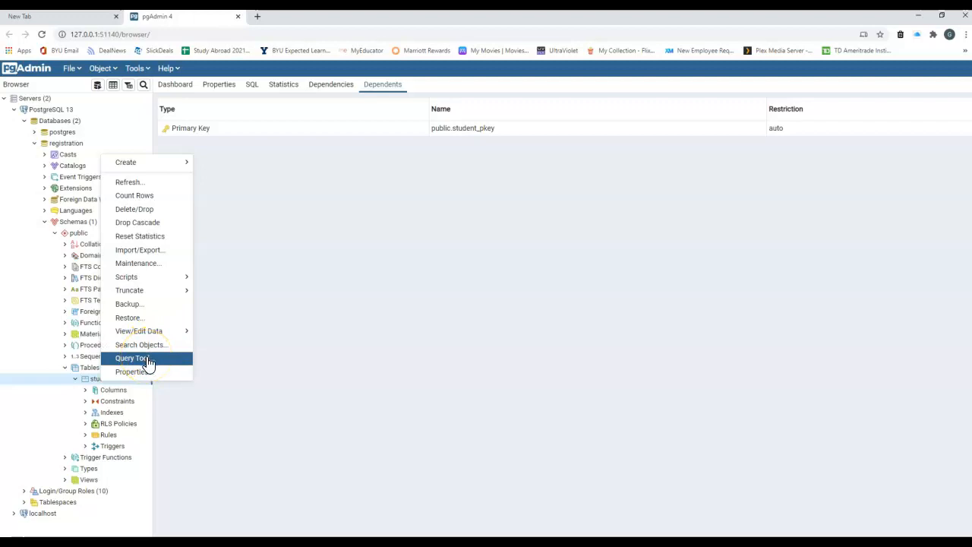
{"action": "mouse_move", "coordinate": [162, 337]}
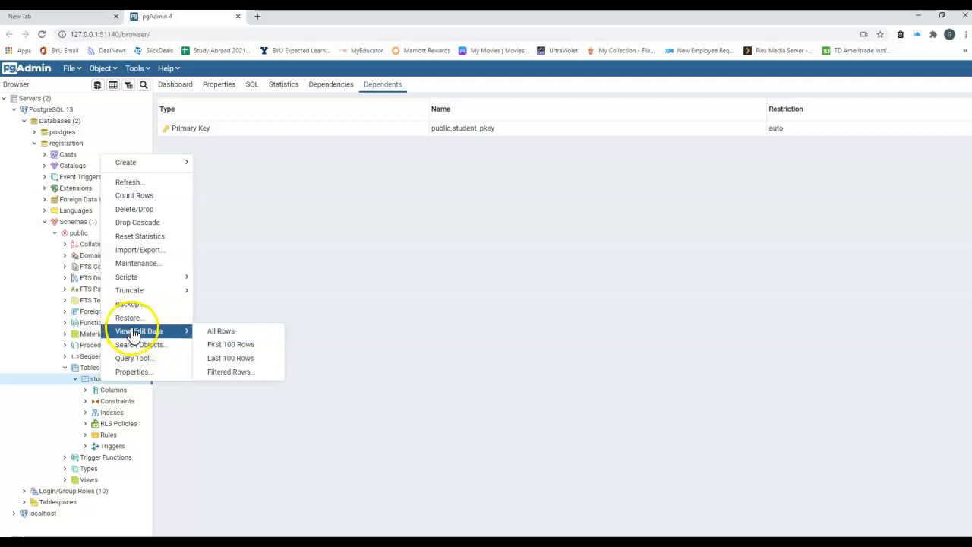
{"action": "left_click", "coordinate": [233, 334]}
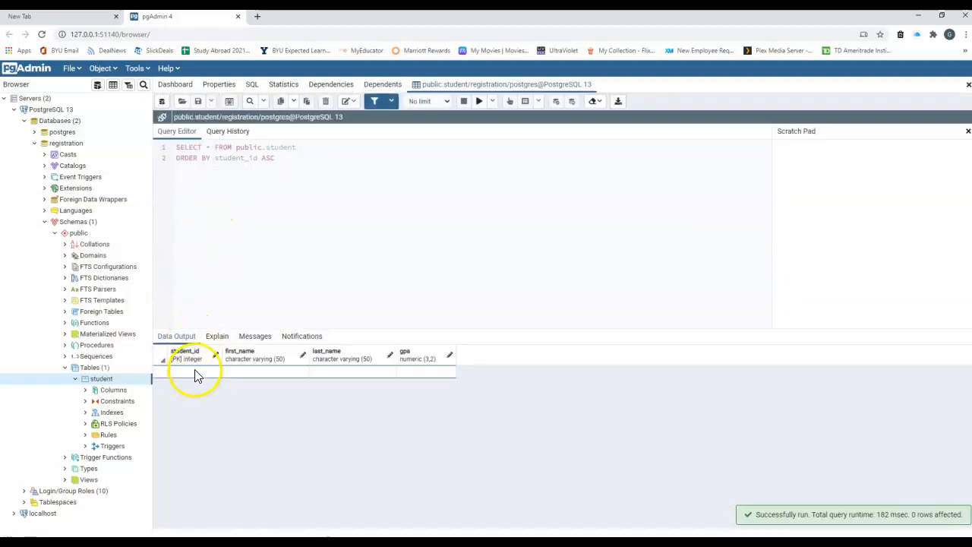
Start a new row with the first student's first and last names, then begin entering gpa 3.51.
{"action": "left_click", "coordinate": [195, 372]}
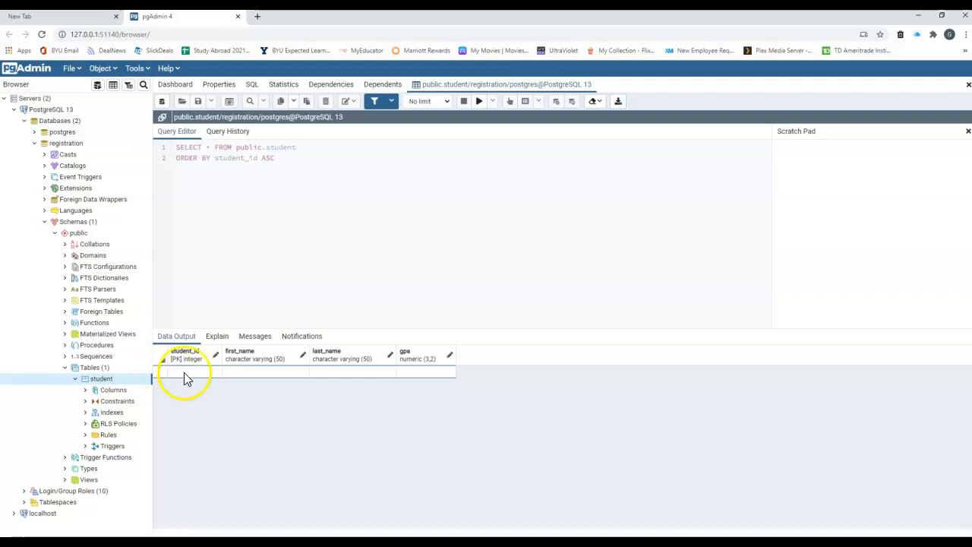
{"action": "left_click", "coordinate": [232, 372]}
{"action": "left_click", "coordinate": [294, 362]}
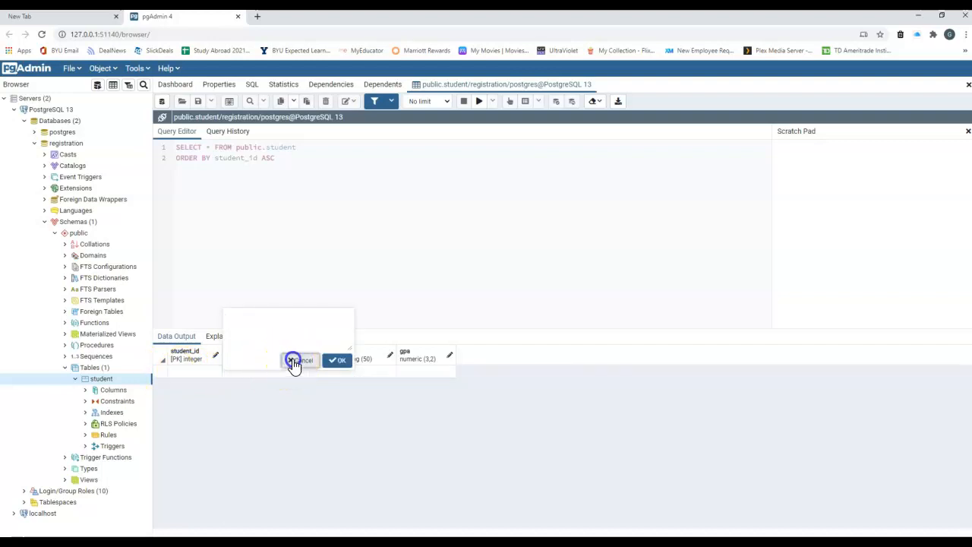
{"action": "left_click", "coordinate": [254, 376]}
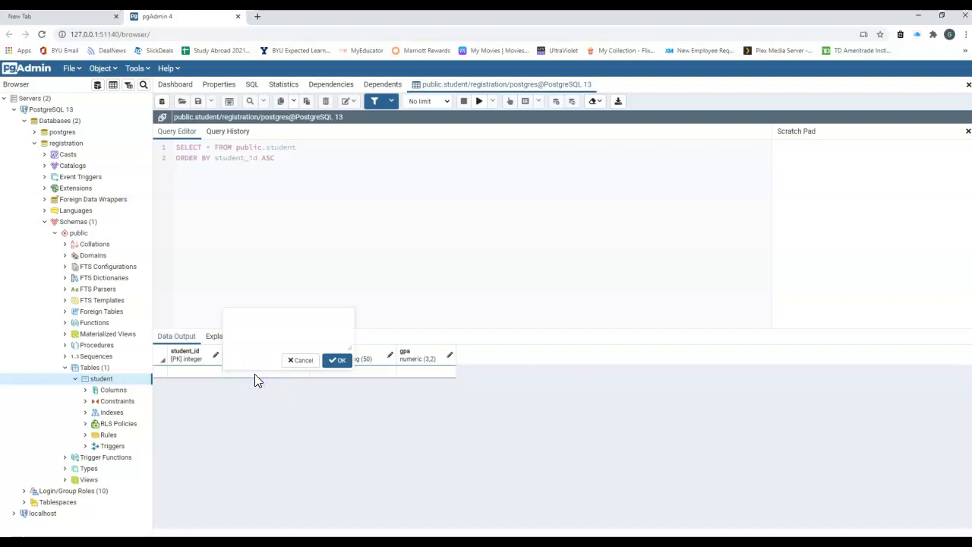
{"action": "left_click", "coordinate": [267, 342]}
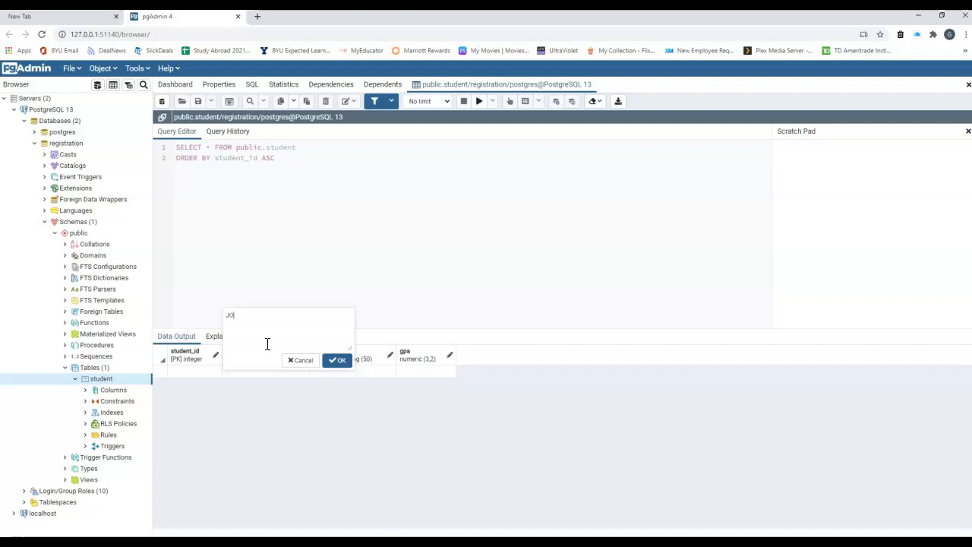
{"action": "left_click", "coordinate": [337, 360]}
{"action": "double_click", "coordinate": [334, 374]}
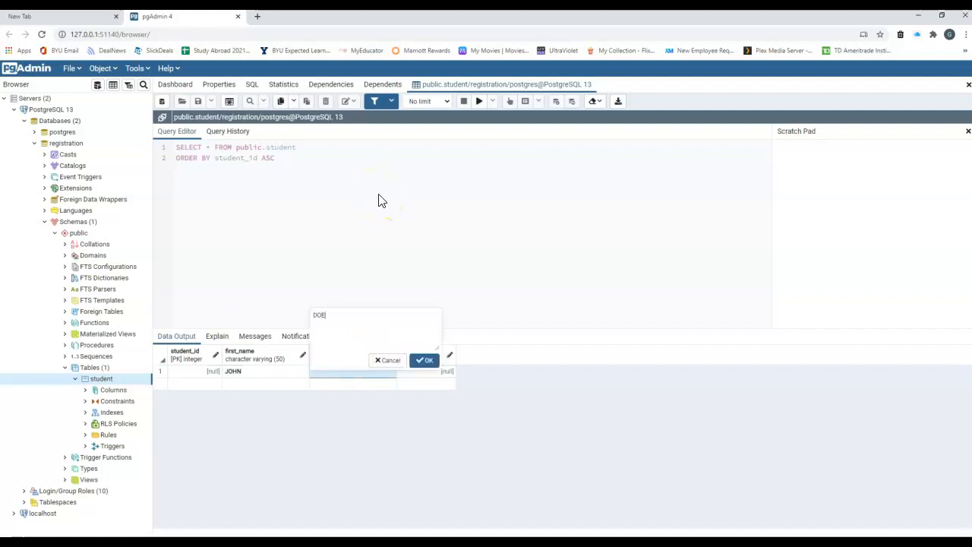
{"action": "left_click", "coordinate": [425, 361]}
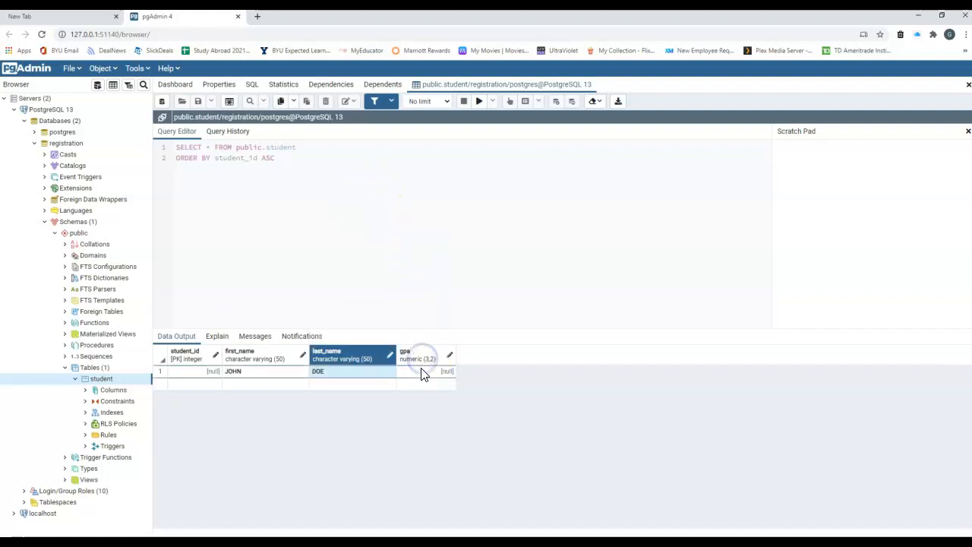
{"action": "left_click", "coordinate": [420, 371]}
{"action": "double_click", "coordinate": [422, 371]}
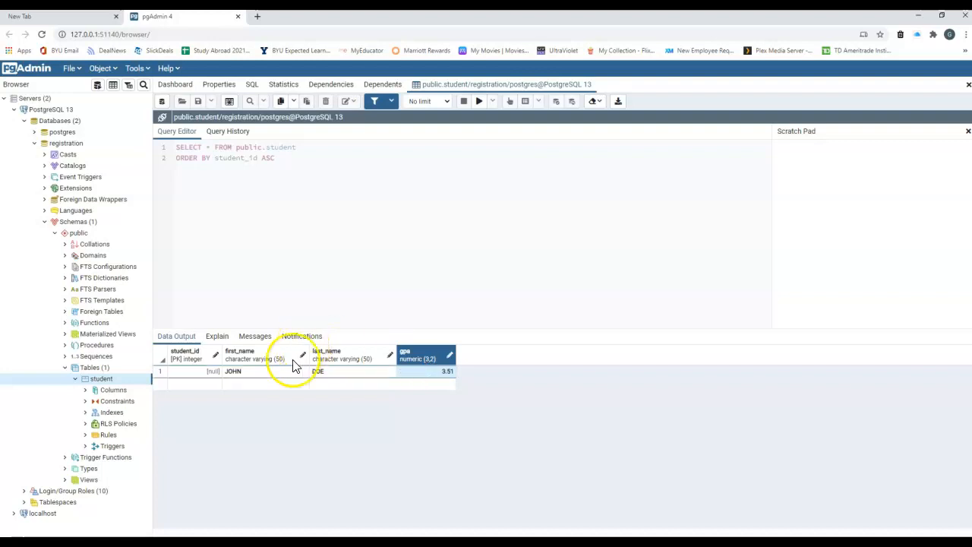
{"action": "left_click", "coordinate": [206, 371]}
{"action": "left_click", "coordinate": [204, 370]}
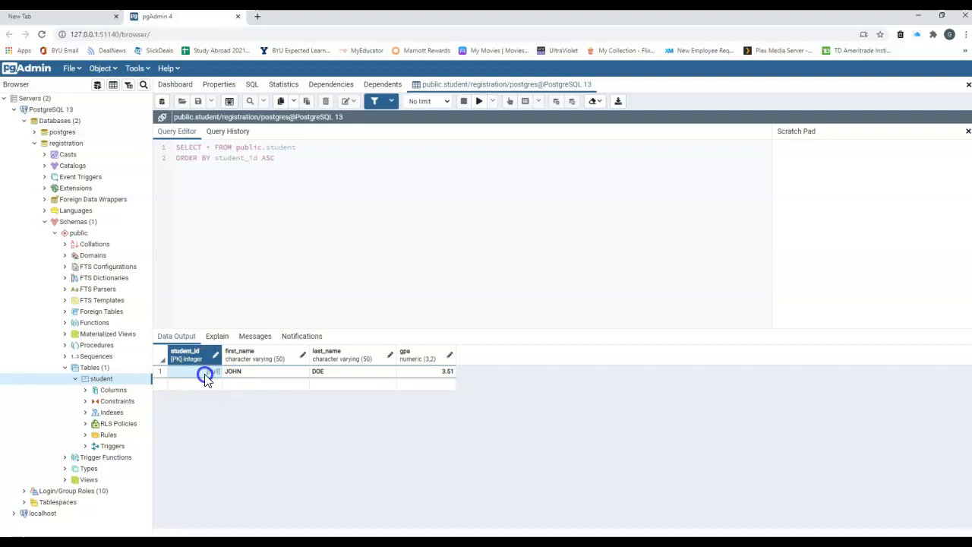
{"action": "left_click", "coordinate": [198, 393]}
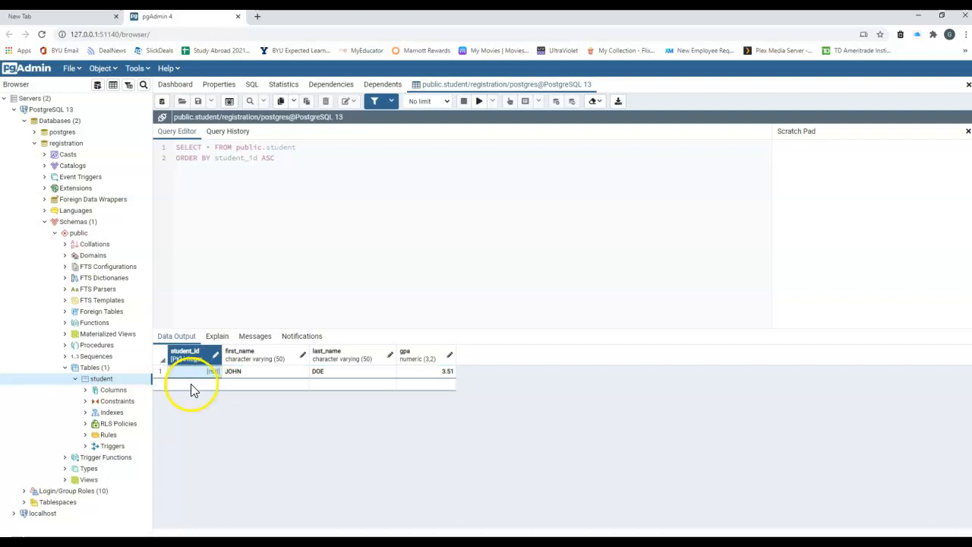
{"action": "double_click", "coordinate": [195, 386]}
{"action": "left_click", "coordinate": [237, 384]}
{"action": "left_click", "coordinate": [262, 332]}
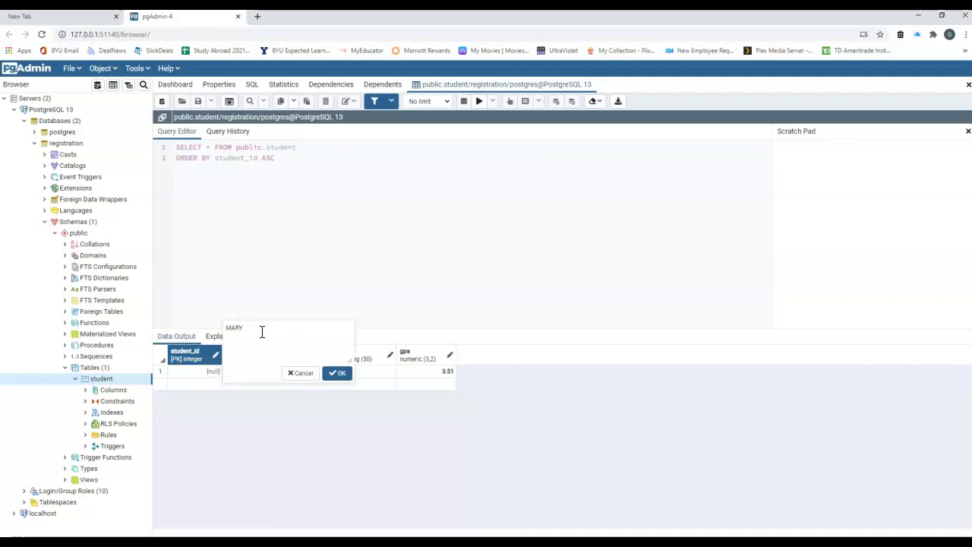
{"action": "left_click", "coordinate": [334, 373]}
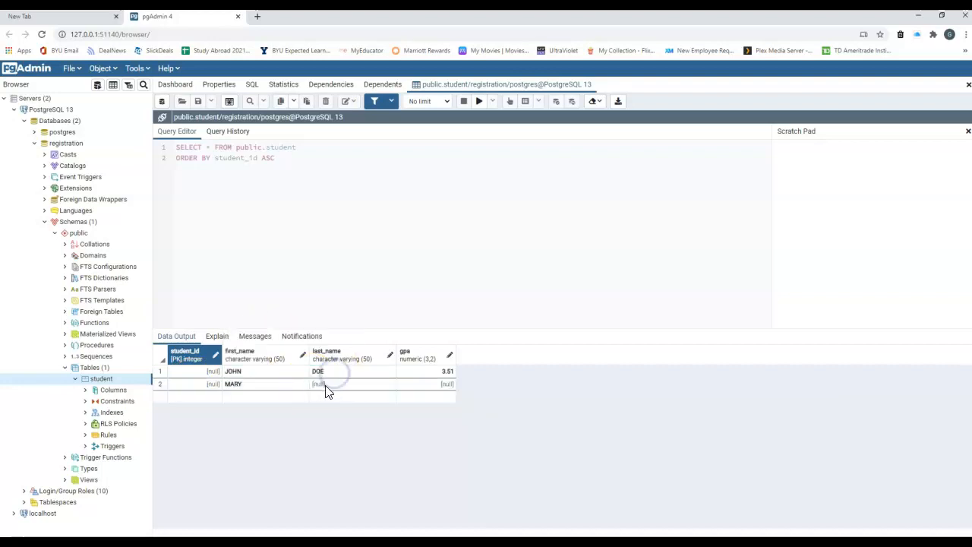
{"action": "left_click", "coordinate": [329, 387]}
{"action": "left_click", "coordinate": [332, 387]}
{"action": "type", "text": "LAMB"}
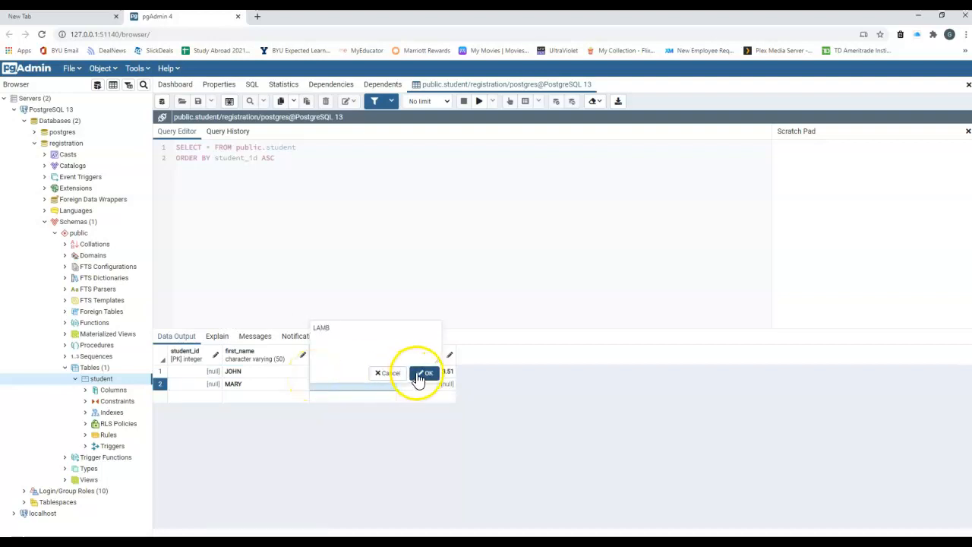
{"action": "left_click", "coordinate": [420, 375]}
{"action": "left_click", "coordinate": [436, 388]}
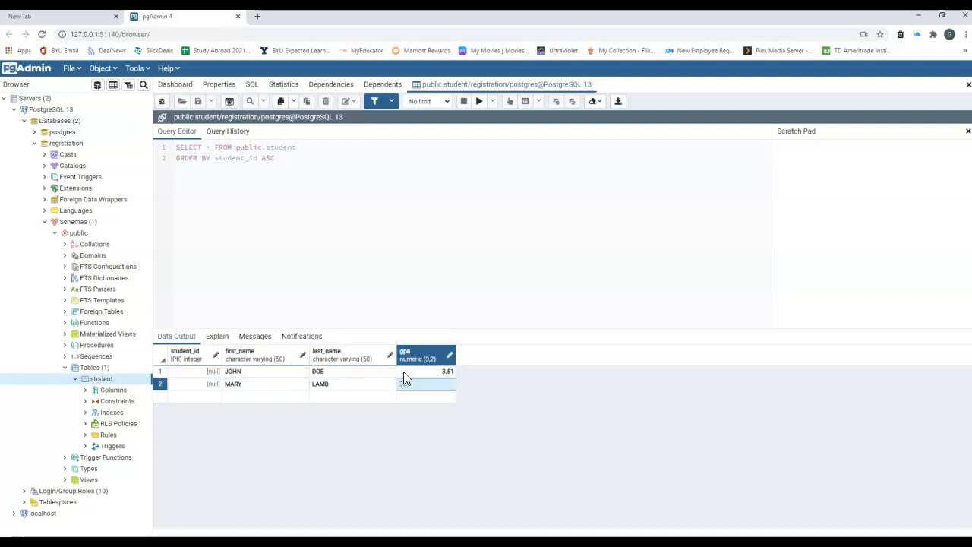
{"action": "type", "text": "3.52"}
{"action": "key", "text": "Return"}
{"action": "left_click", "coordinate": [347, 371]}
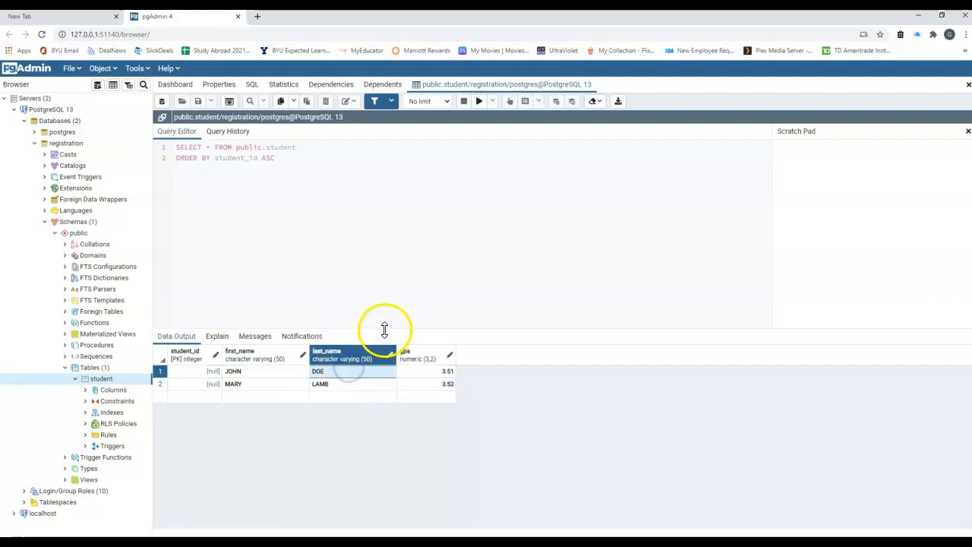
{"action": "left_click", "coordinate": [211, 371]}
{"action": "left_click", "coordinate": [210, 373]}
{"action": "left_click", "coordinate": [192, 375]}
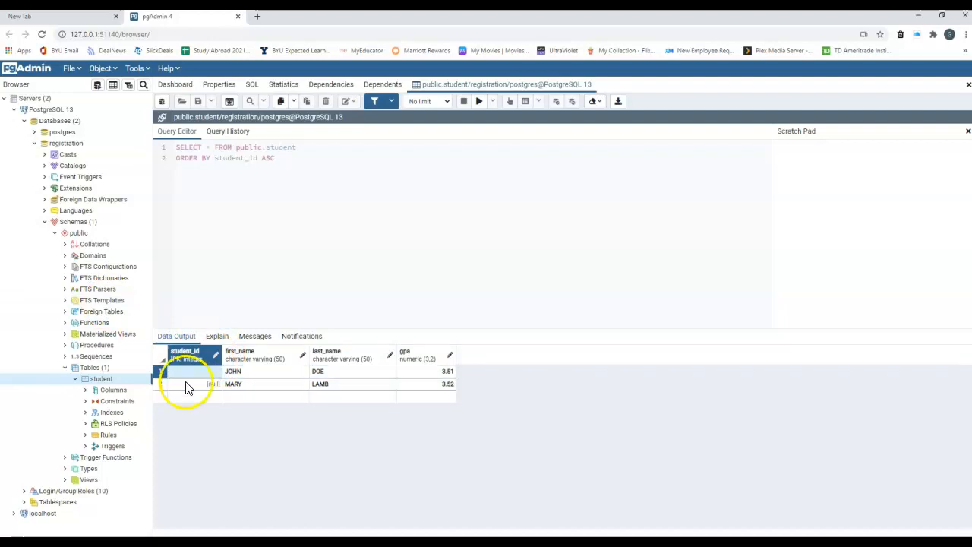
{"action": "left_click", "coordinate": [208, 383]}
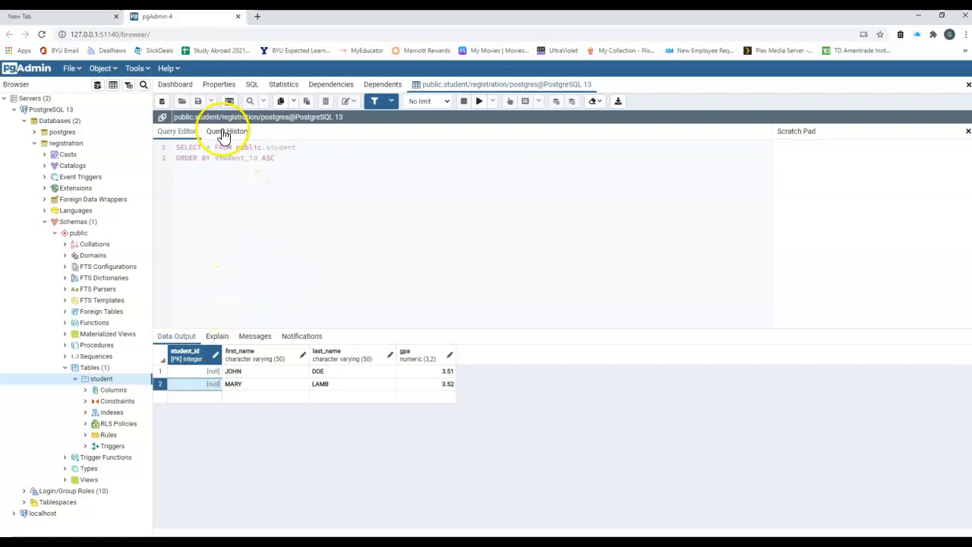
Close the data panel saving both new rows, then reload the student data.
{"action": "left_click", "coordinate": [968, 85]}
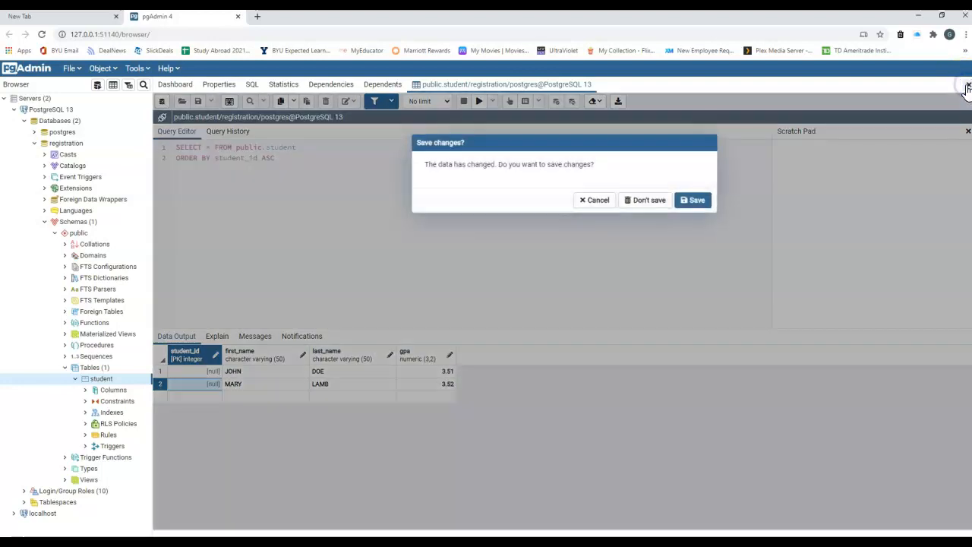
{"action": "left_click", "coordinate": [694, 200]}
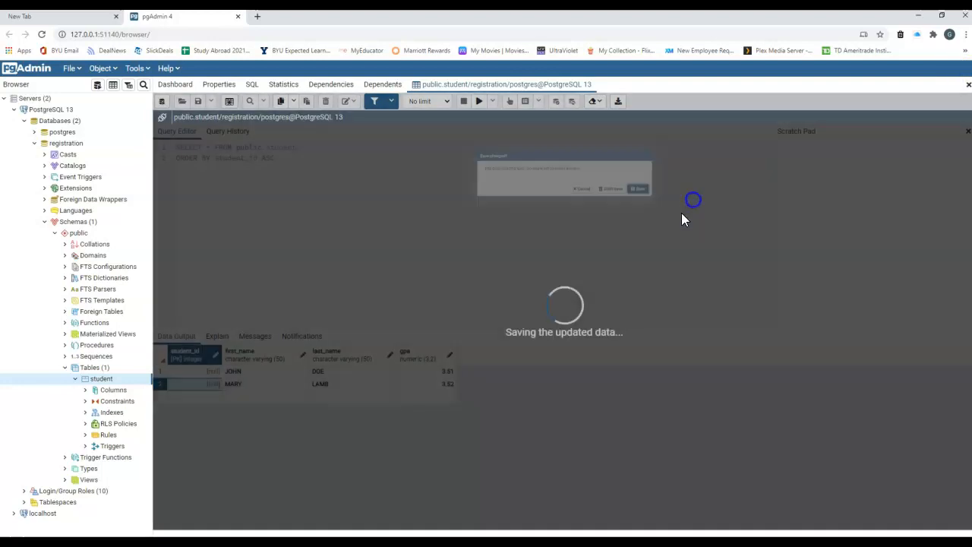
{"action": "left_click", "coordinate": [113, 85]}
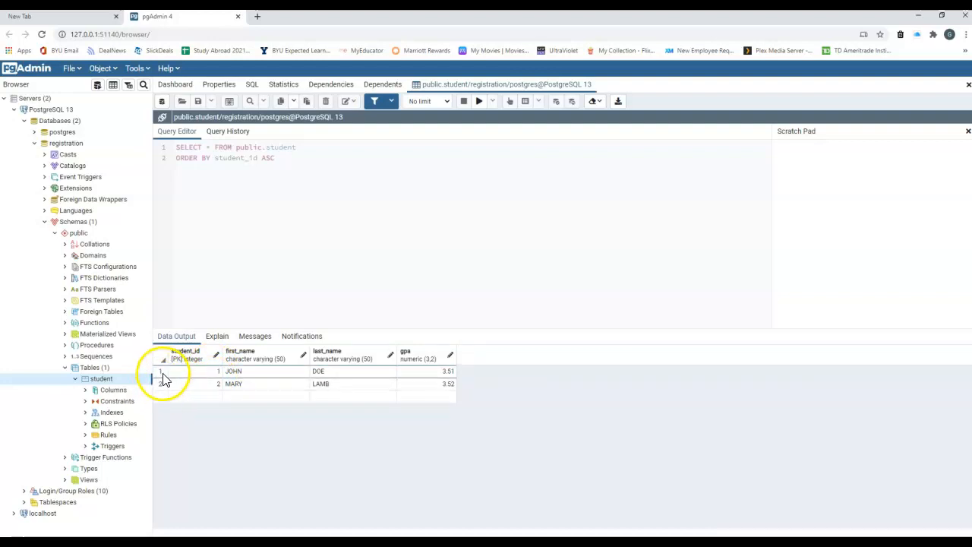
Change row 2's gpa value to 3.56.
{"action": "left_click", "coordinate": [445, 383]}
{"action": "double_click", "coordinate": [441, 384]}
{"action": "type", "text": "3.55"}
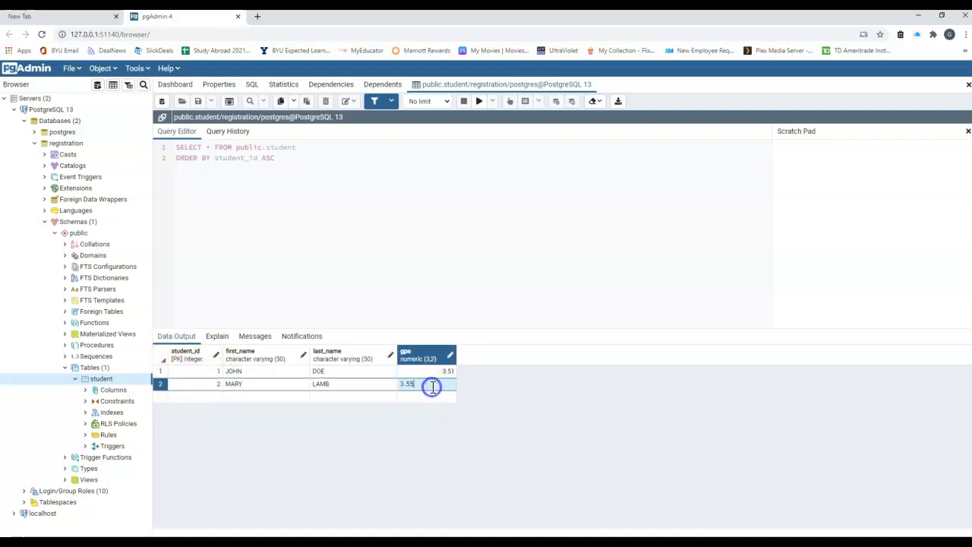
{"action": "left_click_drag", "start_coordinate": [407, 389], "coordinate": [435, 387]}
{"action": "left_click", "coordinate": [439, 385]}
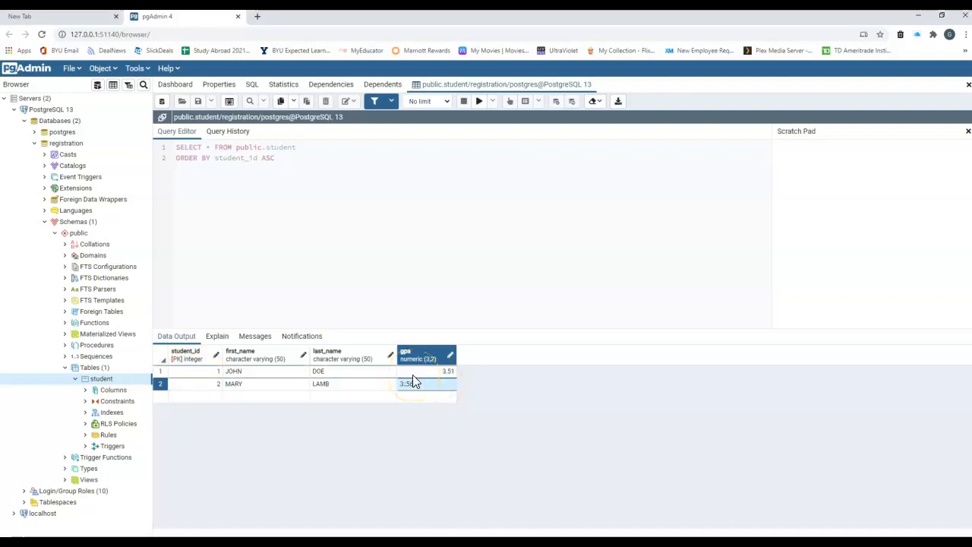
{"action": "left_click", "coordinate": [426, 385]}
{"action": "left_click", "coordinate": [369, 388]}
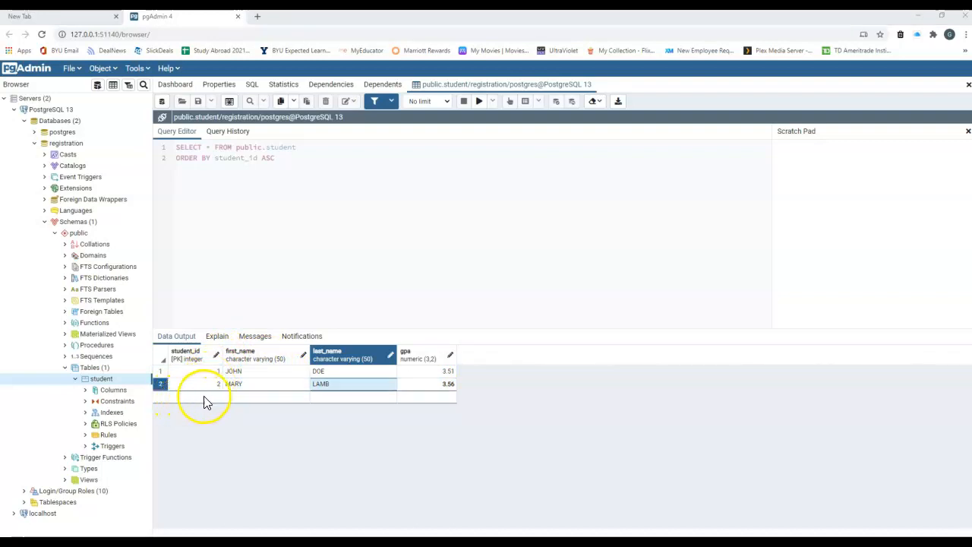
Add a third row with the new student's first name, last name and gpa 3.73.
{"action": "double_click", "coordinate": [249, 395]}
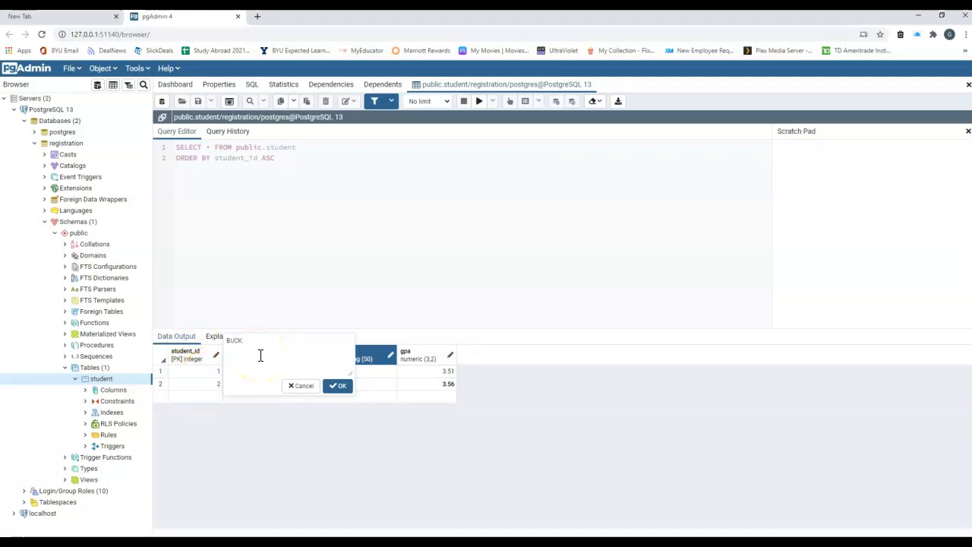
{"action": "left_click", "coordinate": [338, 385]}
{"action": "left_click", "coordinate": [339, 402]}
{"action": "left_click", "coordinate": [338, 403]}
{"action": "double_click", "coordinate": [339, 401]}
{"action": "type", "text": "WHEAT"}
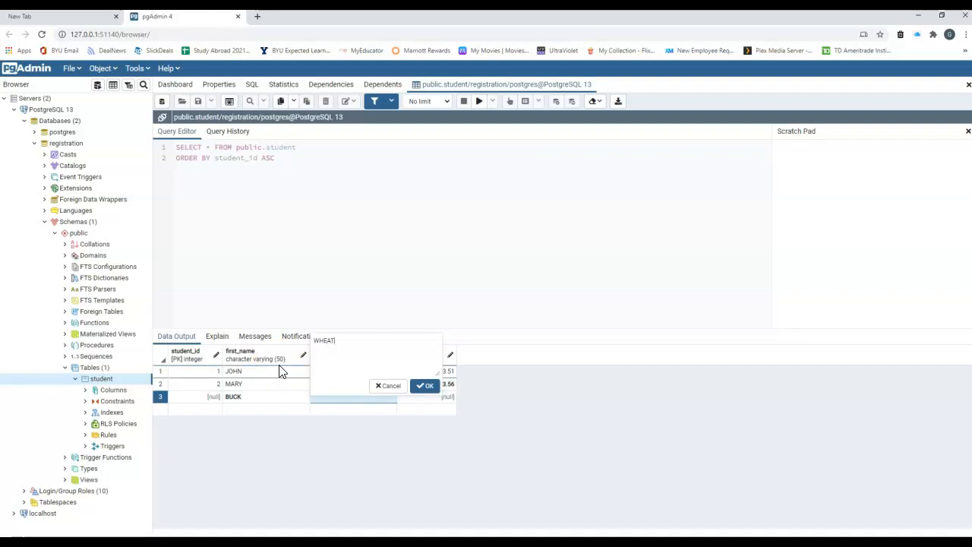
{"action": "left_click", "coordinate": [426, 386]}
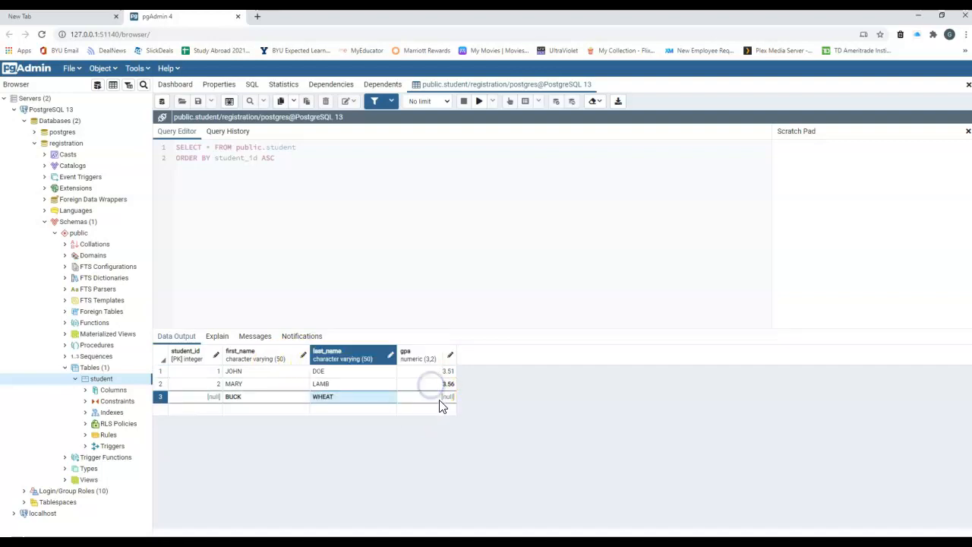
{"action": "left_click", "coordinate": [441, 401]}
{"action": "left_click", "coordinate": [440, 400]}
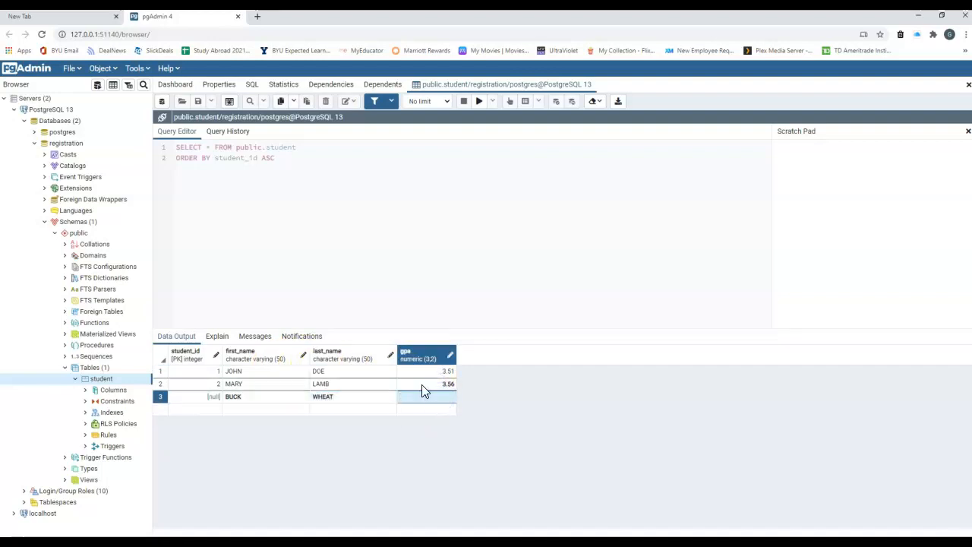
{"action": "type", "text": "3."}
{"action": "left_click", "coordinate": [348, 384]}
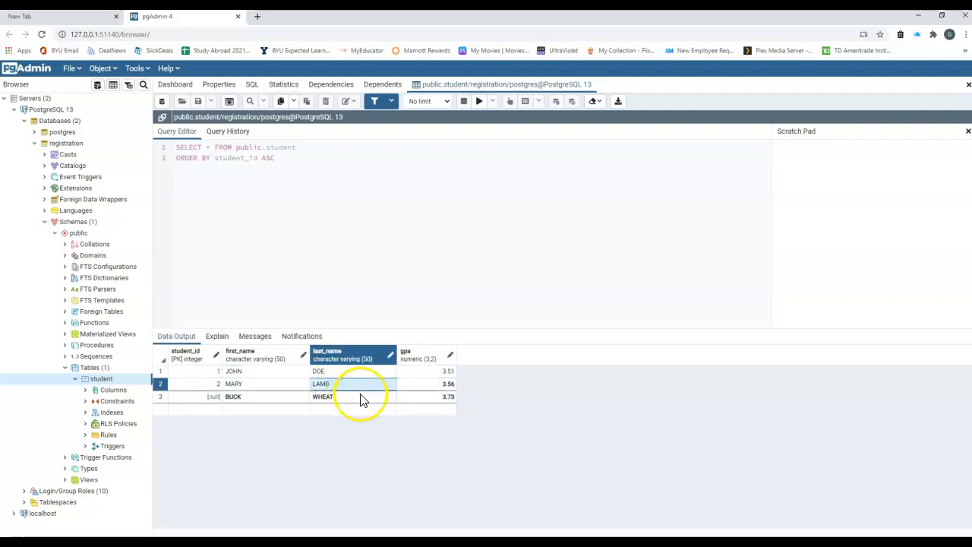
{"action": "left_click", "coordinate": [361, 398]}
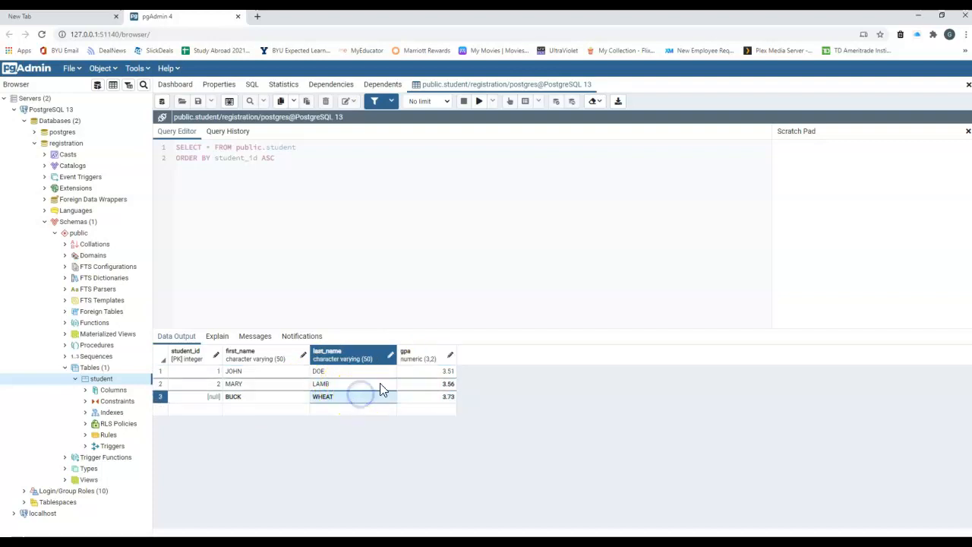
Save the grid edits on closing the panel and reload the student data showing student_id 3.
{"action": "left_click", "coordinate": [968, 86]}
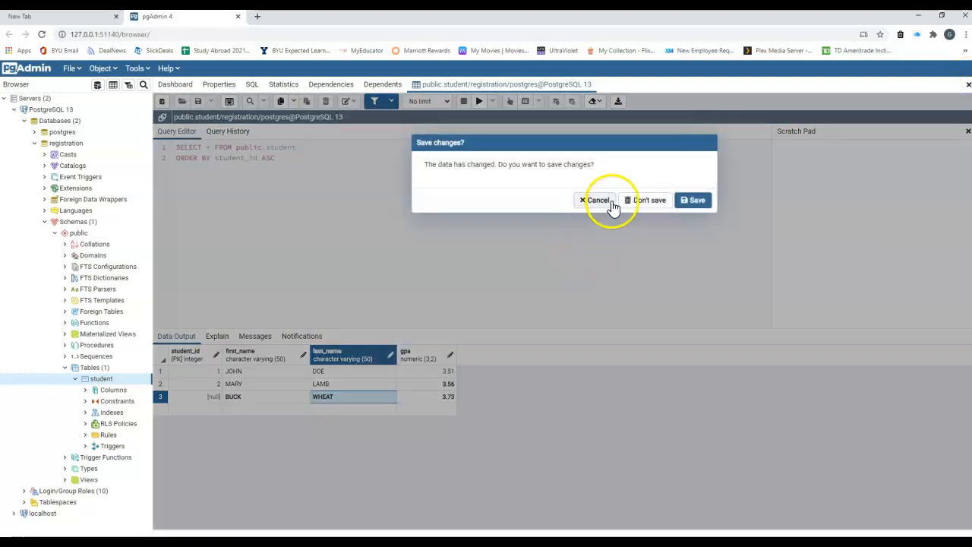
{"action": "left_click", "coordinate": [696, 200]}
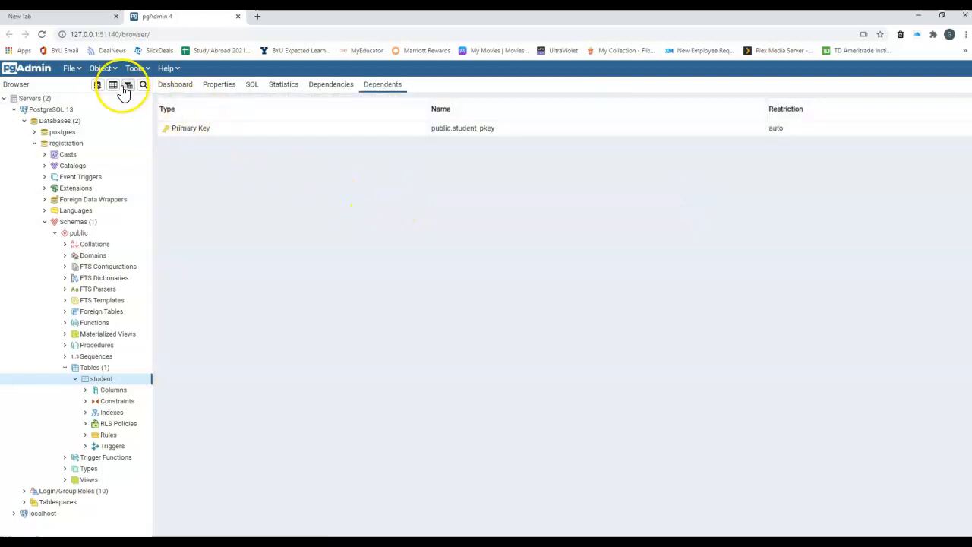
{"action": "left_click", "coordinate": [113, 88]}
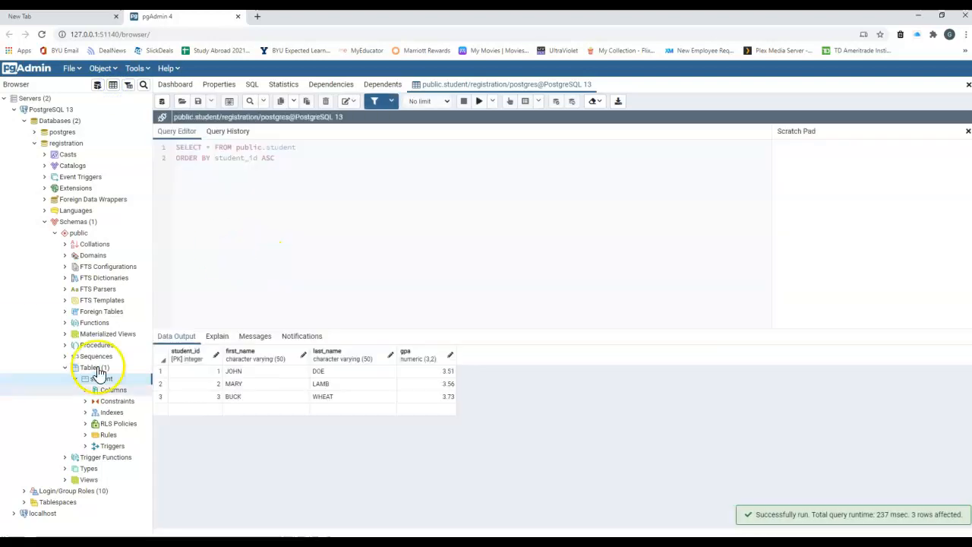
{"action": "left_click", "coordinate": [232, 151]}
{"action": "left_click", "coordinate": [172, 148]}
{"action": "left_click", "coordinate": [178, 144]}
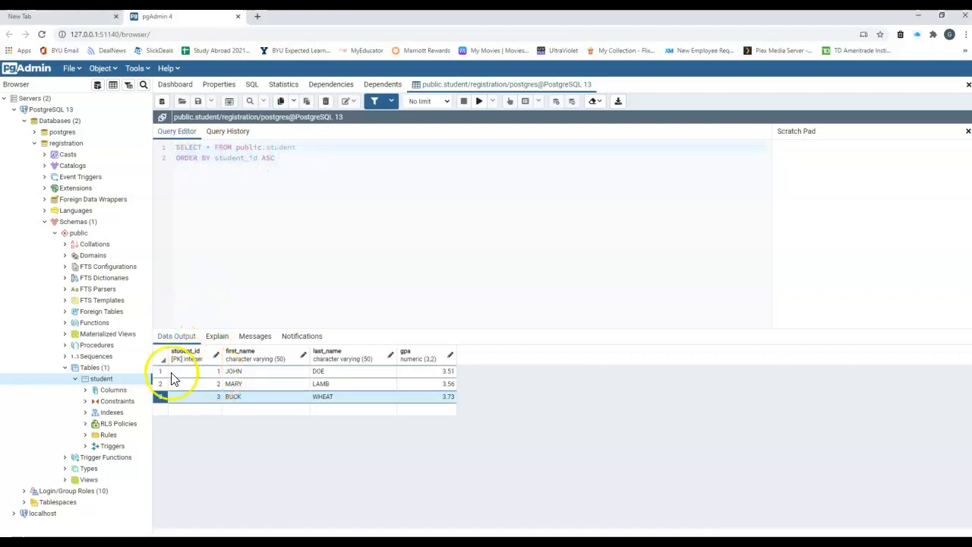
Delete the row with student_id 3 from the grid and save the data changes.
{"action": "left_click", "coordinate": [23, 517]}
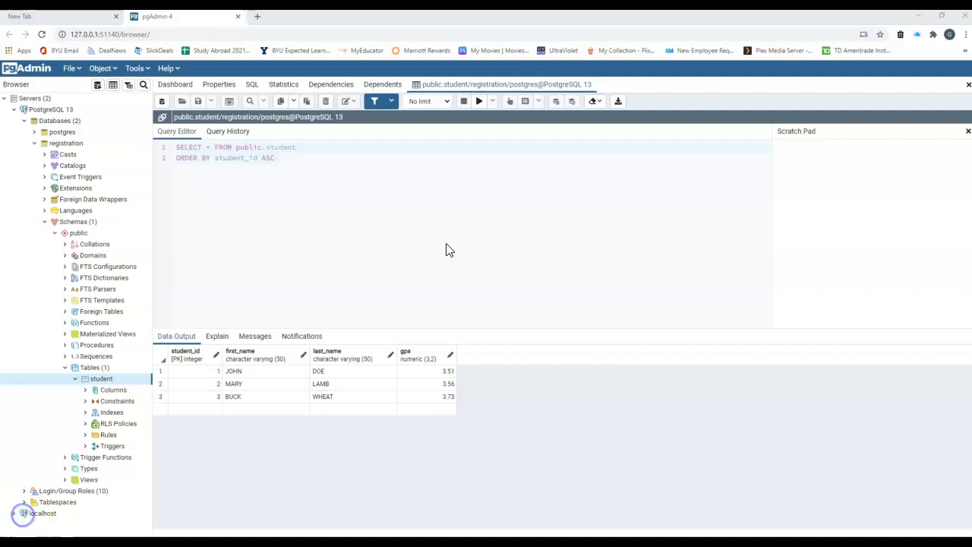
{"action": "left_click", "coordinate": [160, 397]}
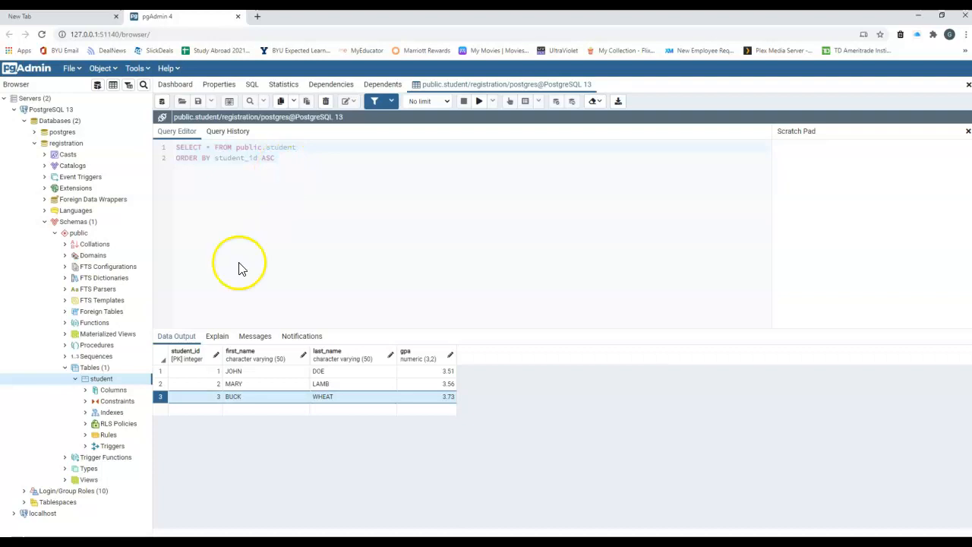
{"action": "left_click", "coordinate": [160, 397]}
{"action": "left_click", "coordinate": [161, 396]}
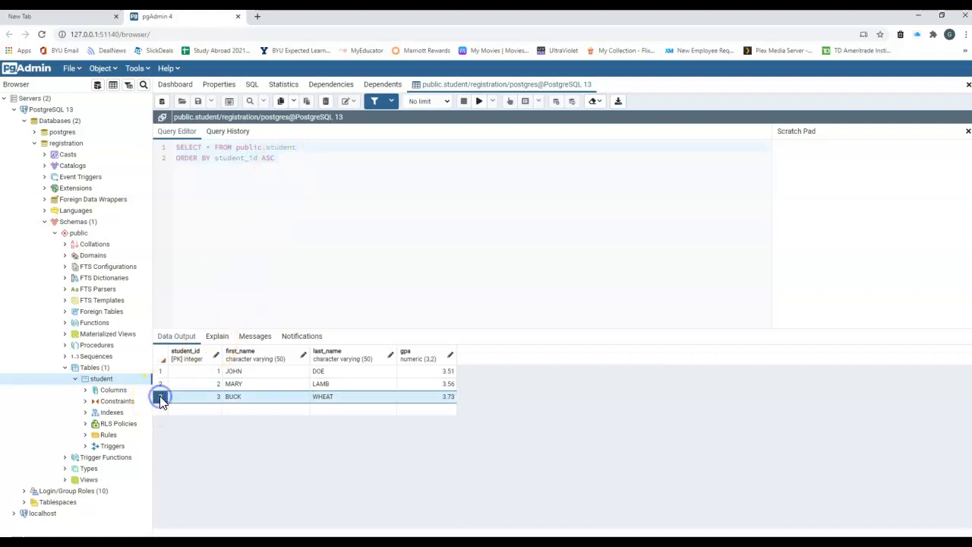
{"action": "left_click", "coordinate": [327, 109]}
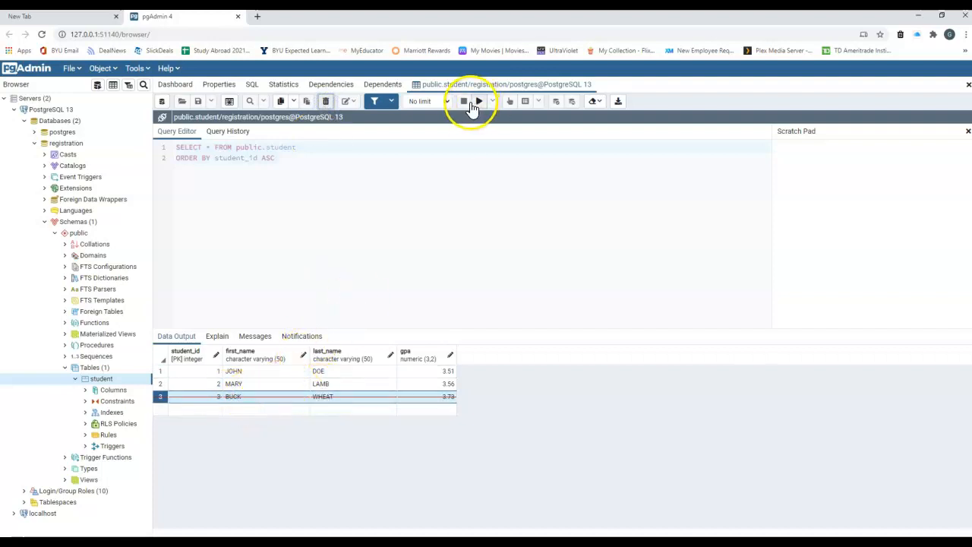
{"action": "left_click", "coordinate": [30, 532]}
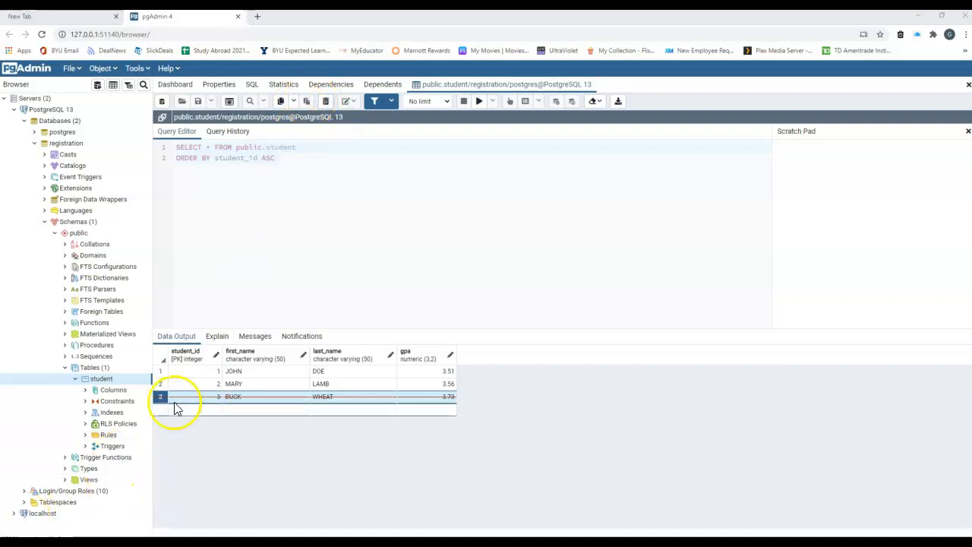
{"action": "left_click", "coordinate": [294, 263]}
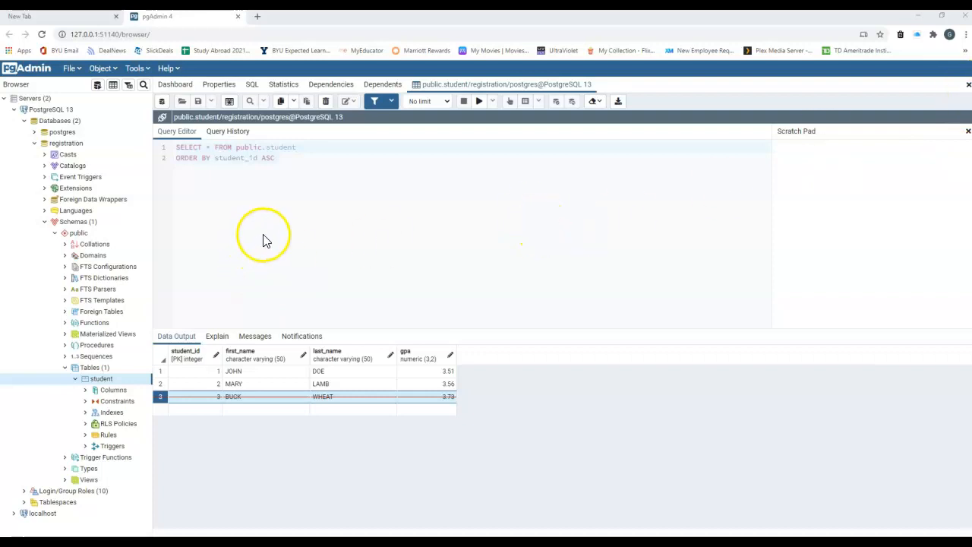
{"action": "left_click", "coordinate": [230, 103]}
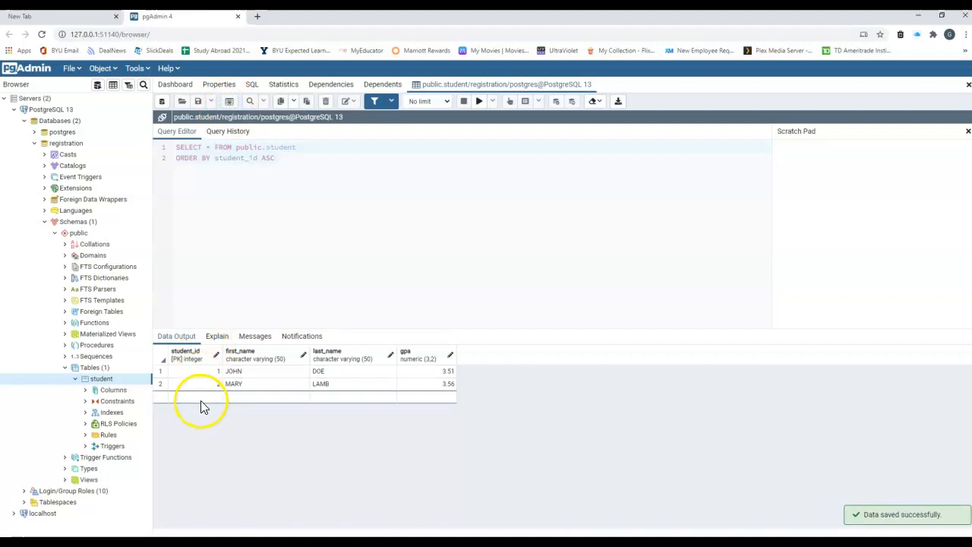
Enter ALFALFA as first name and SPROUT as last name in a new student row.
{"action": "double_click", "coordinate": [246, 398]}
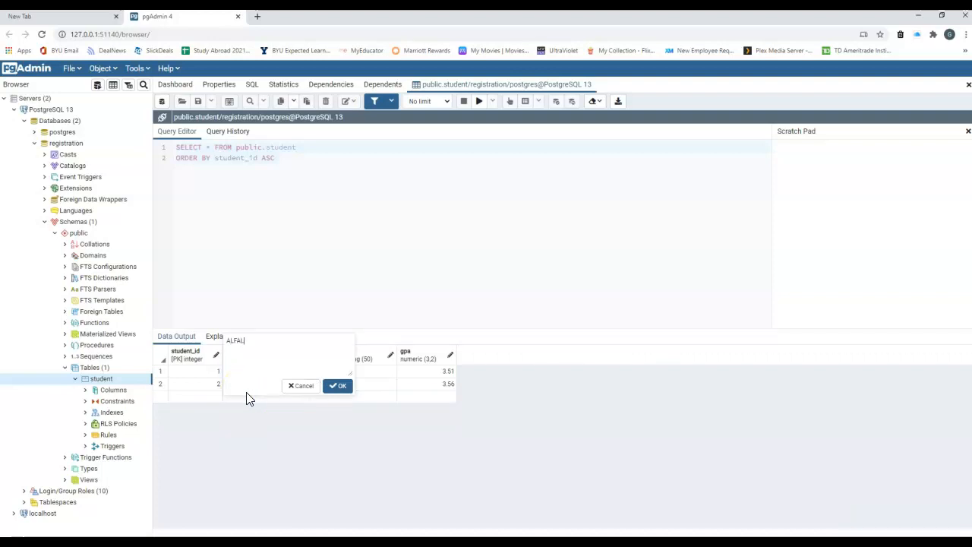
{"action": "left_click", "coordinate": [339, 386]}
{"action": "left_click", "coordinate": [350, 399]}
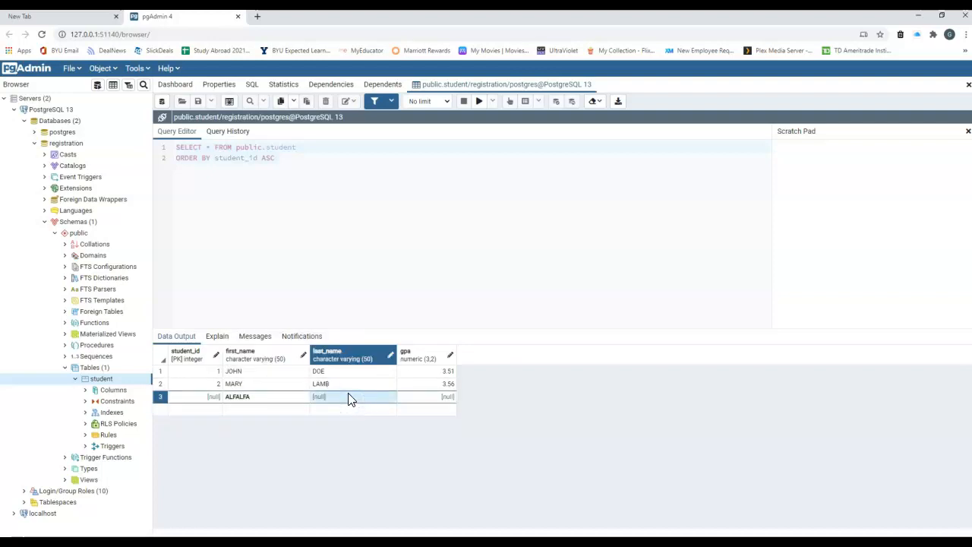
{"action": "double_click", "coordinate": [350, 399]}
{"action": "type", "text": "SPROU"}
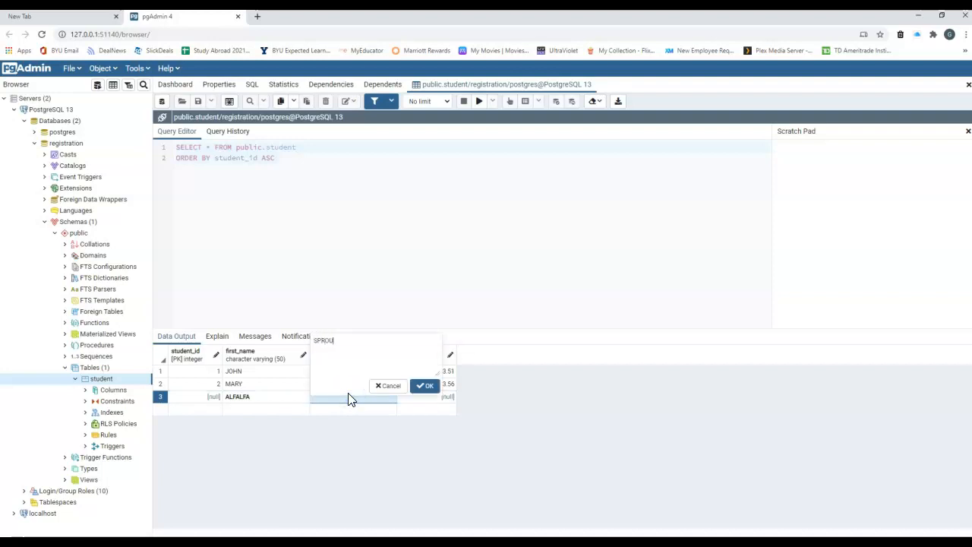
{"action": "type", "text": "T"}
{"action": "left_click", "coordinate": [426, 386]}
Give the new row a gpa of 2.50 and save it.
{"action": "left_click", "coordinate": [428, 396]}
{"action": "double_click", "coordinate": [435, 396]}
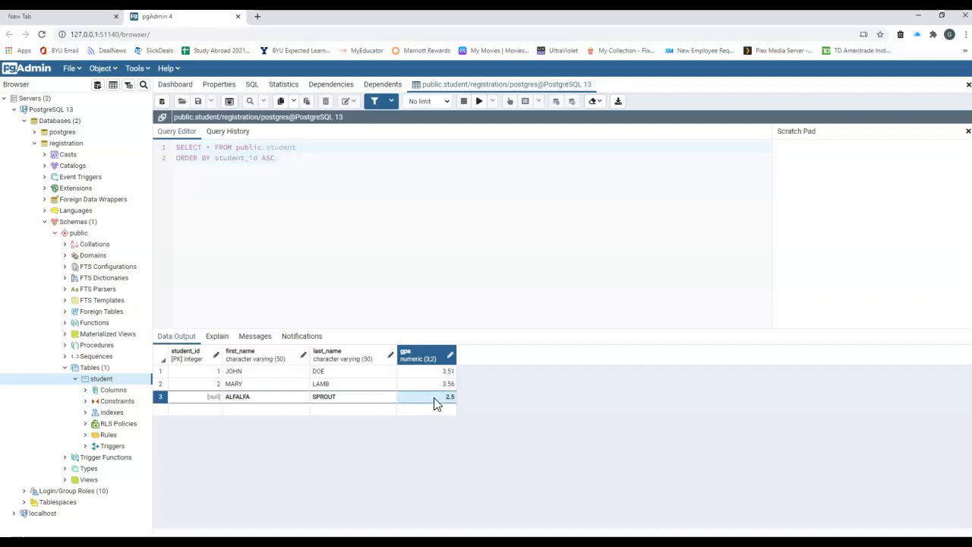
{"action": "double_click", "coordinate": [434, 399]}
{"action": "left_click", "coordinate": [460, 401]}
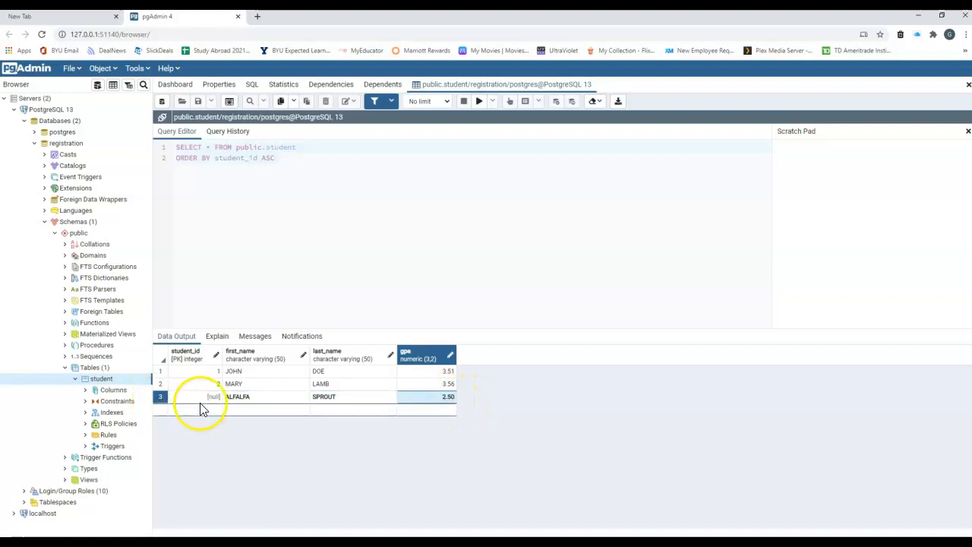
{"action": "left_click", "coordinate": [229, 102]}
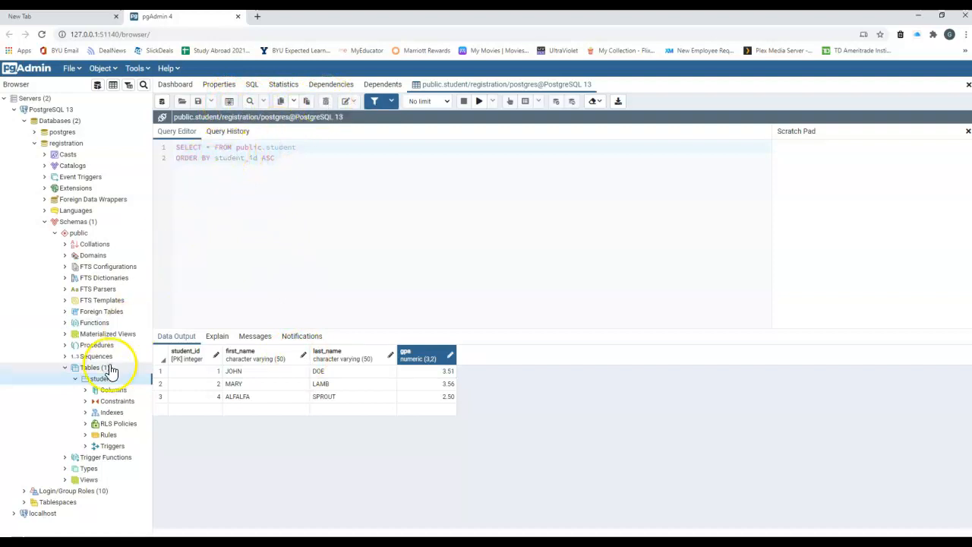
Open a Query Tool on registration and run a query selecting all students.
{"action": "left_click", "coordinate": [98, 89]}
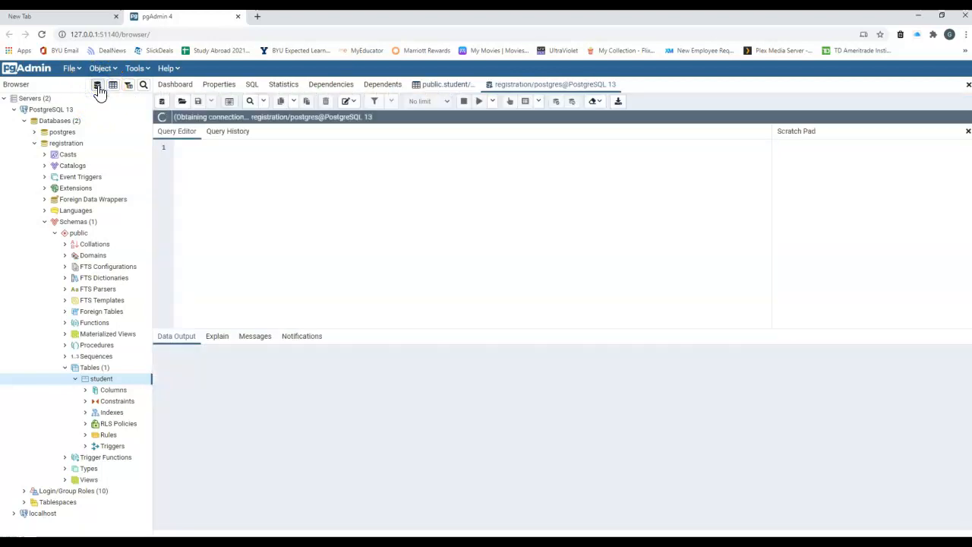
{"action": "left_click", "coordinate": [250, 178]}
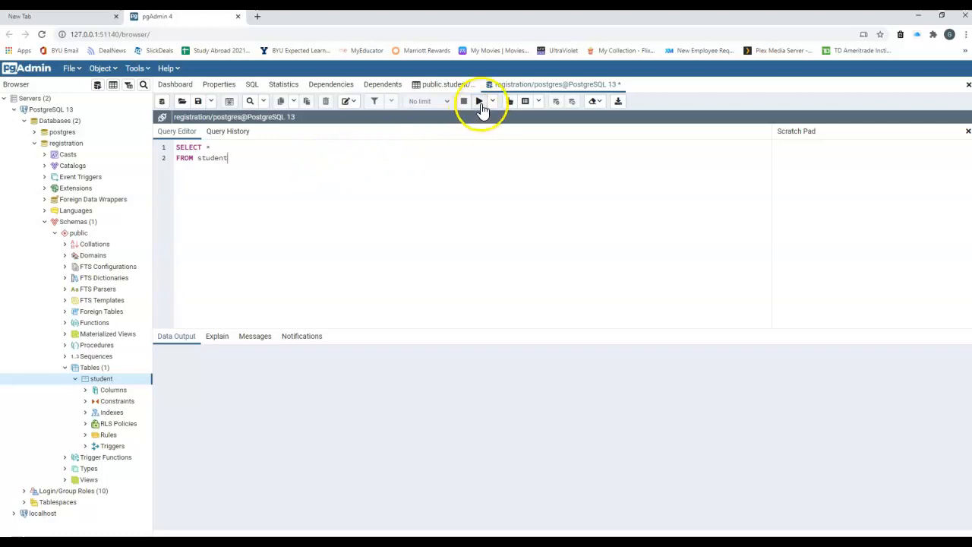
{"action": "left_click", "coordinate": [480, 104]}
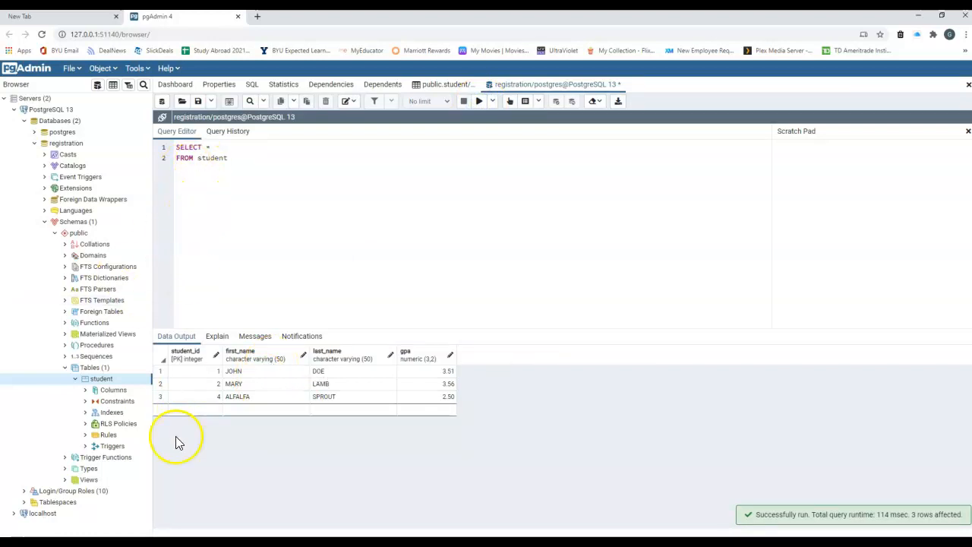
Correct the schema qualifier and rerun the query as SELECT * FROM public.student.
{"action": "left_click", "coordinate": [199, 159]}
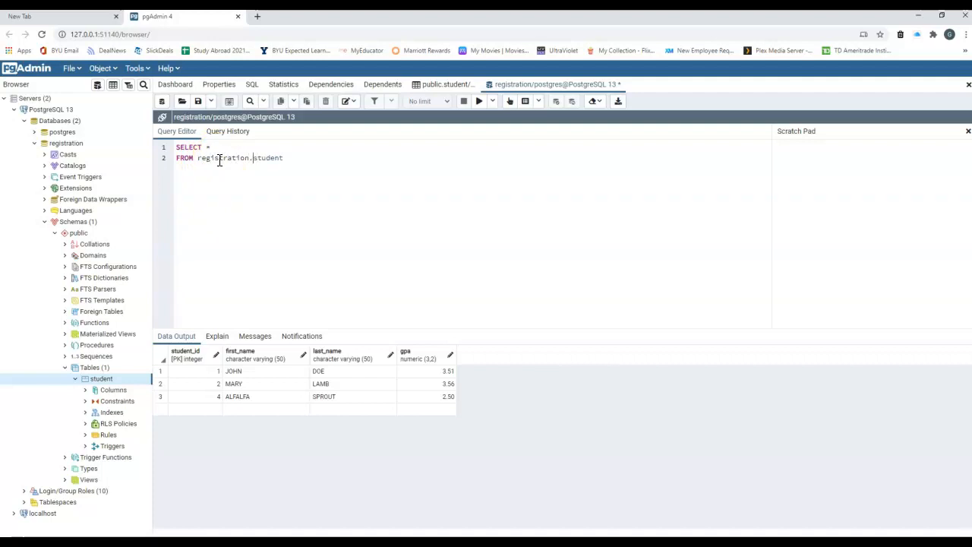
{"action": "left_click", "coordinate": [478, 103]}
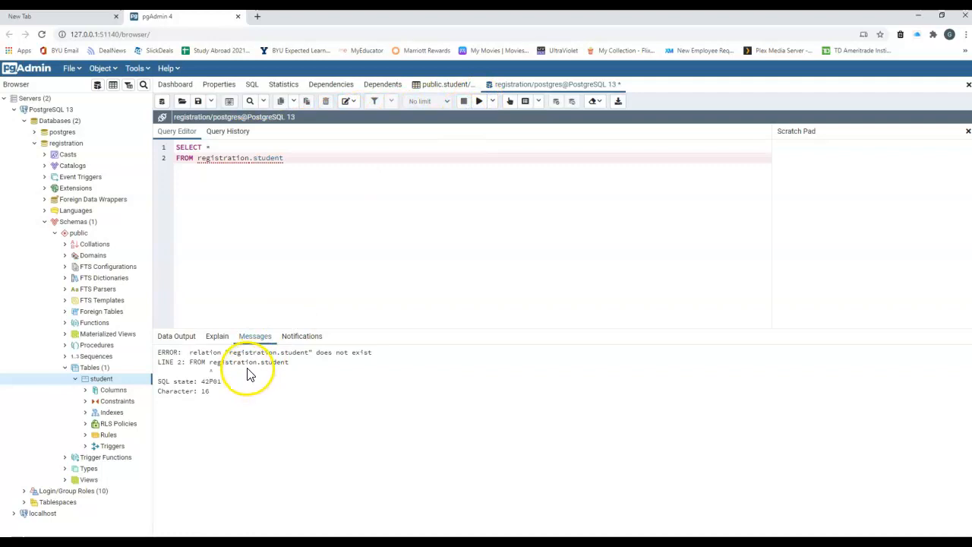
{"action": "left_click", "coordinate": [215, 158]}
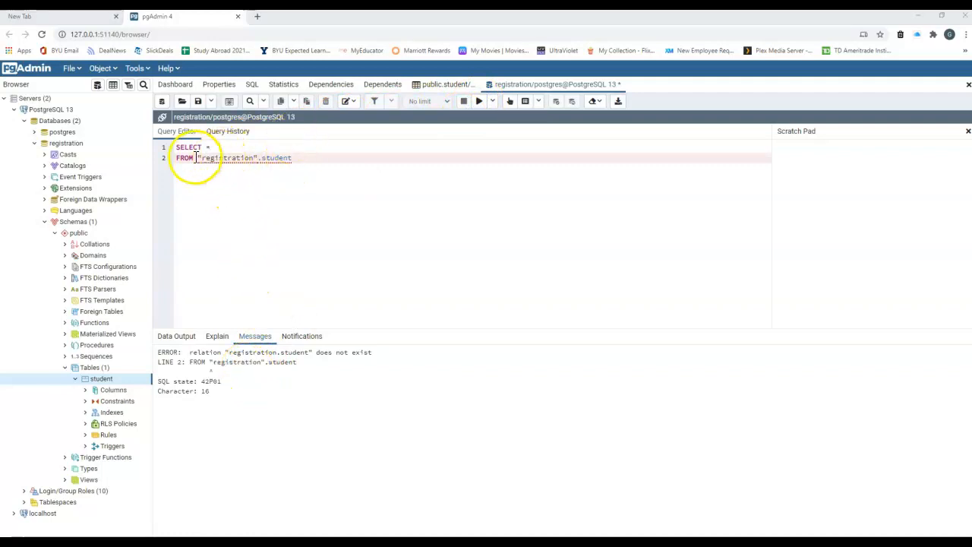
{"action": "left_click", "coordinate": [199, 158]}
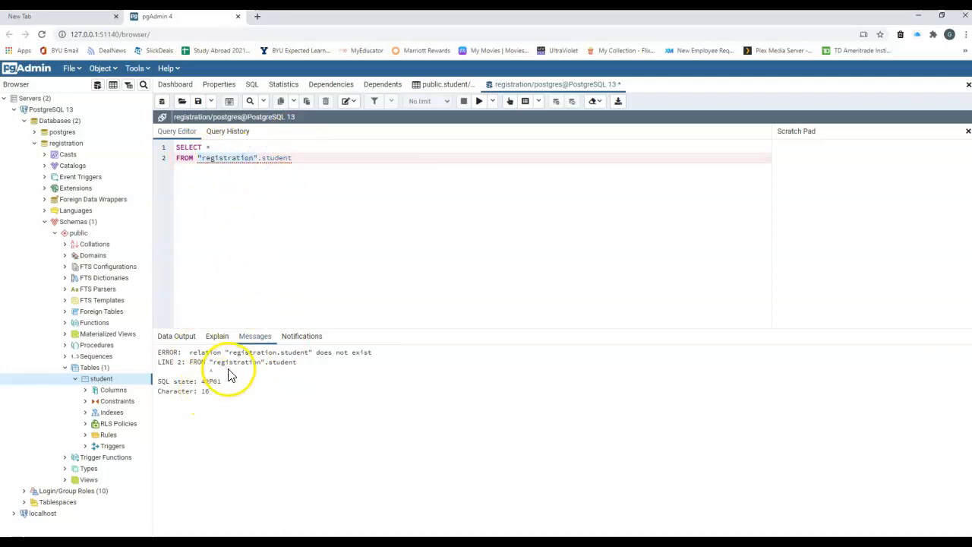
{"action": "left_click", "coordinate": [218, 184]}
{"action": "left_click", "coordinate": [206, 155]}
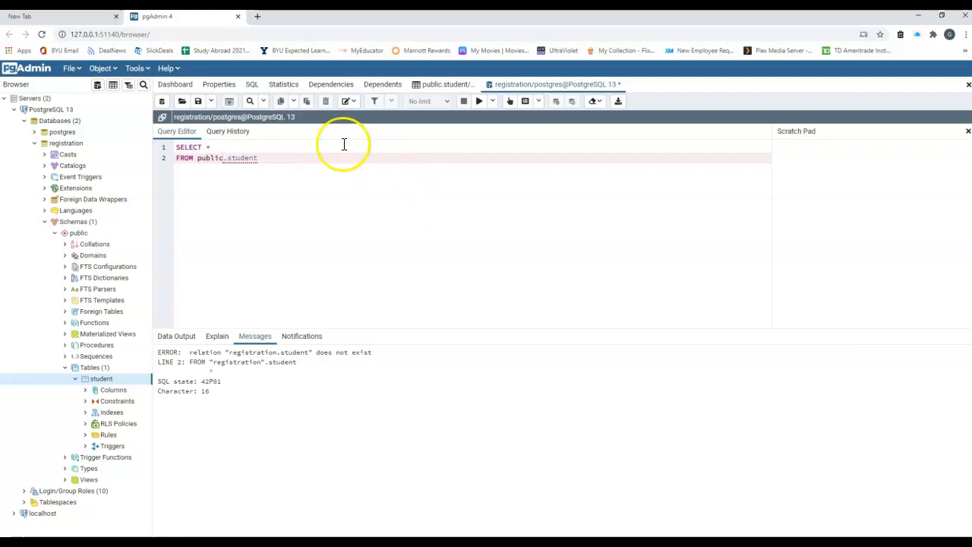
{"action": "left_click", "coordinate": [479, 101]}
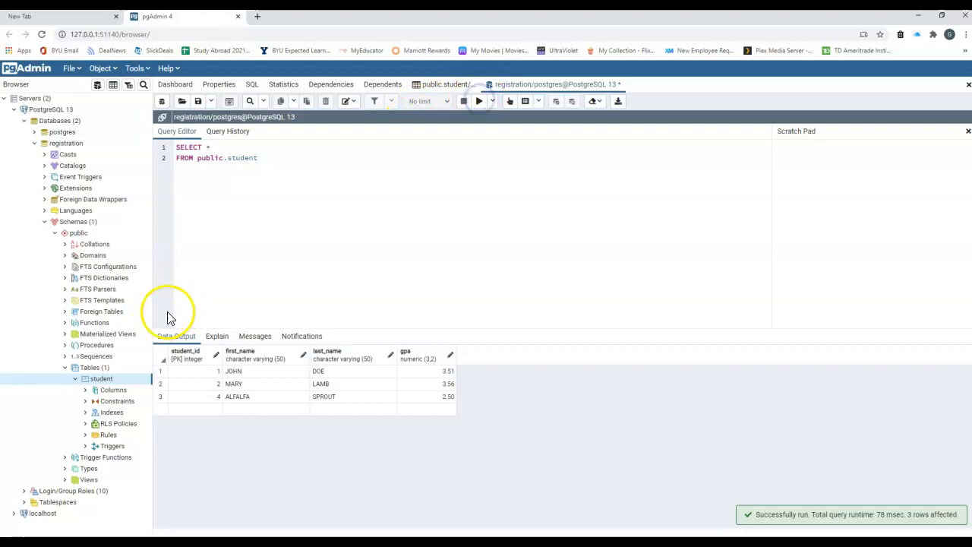
{"action": "left_click", "coordinate": [207, 148]}
Prefix the table with registration. and run the query on registration.public.student.
{"action": "left_click", "coordinate": [198, 158]}
{"action": "type", "text": "registration."}
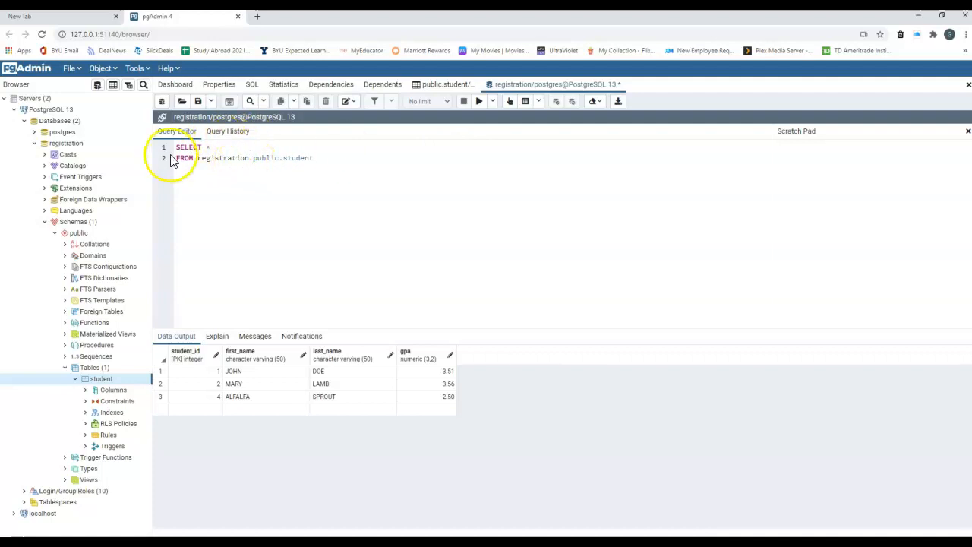
{"action": "double_click", "coordinate": [304, 158]}
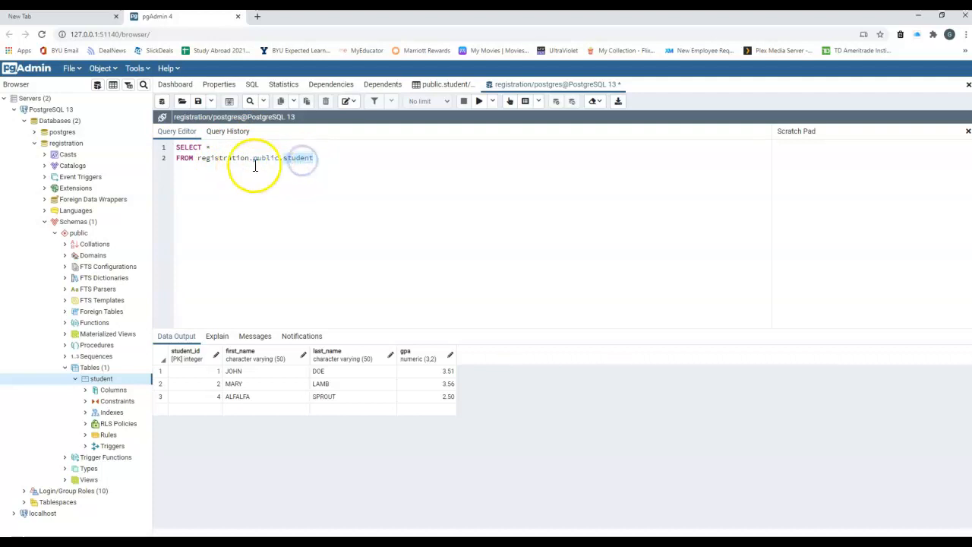
{"action": "left_click_drag", "start_coordinate": [199, 158], "coordinate": [279, 158]}
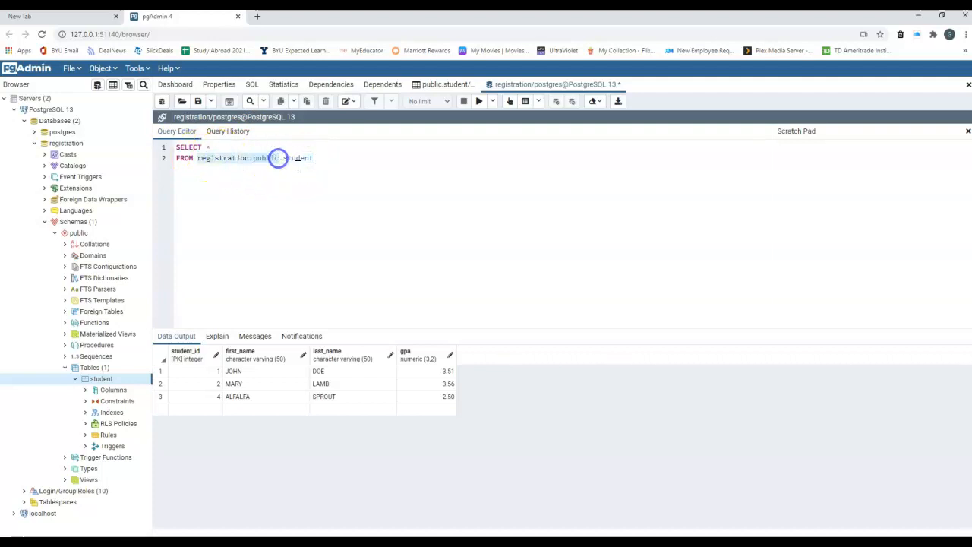
{"action": "left_click", "coordinate": [479, 102]}
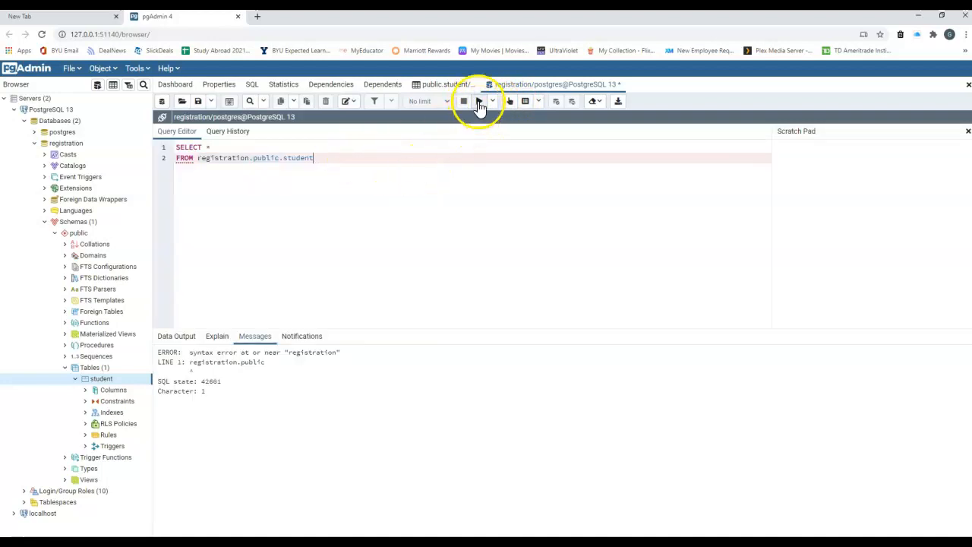
{"action": "left_click", "coordinate": [479, 102]}
Put the caret after SELECT * to start changing the selected columns to first_name.
{"action": "left_click_drag", "start_coordinate": [199, 157], "coordinate": [312, 157]}
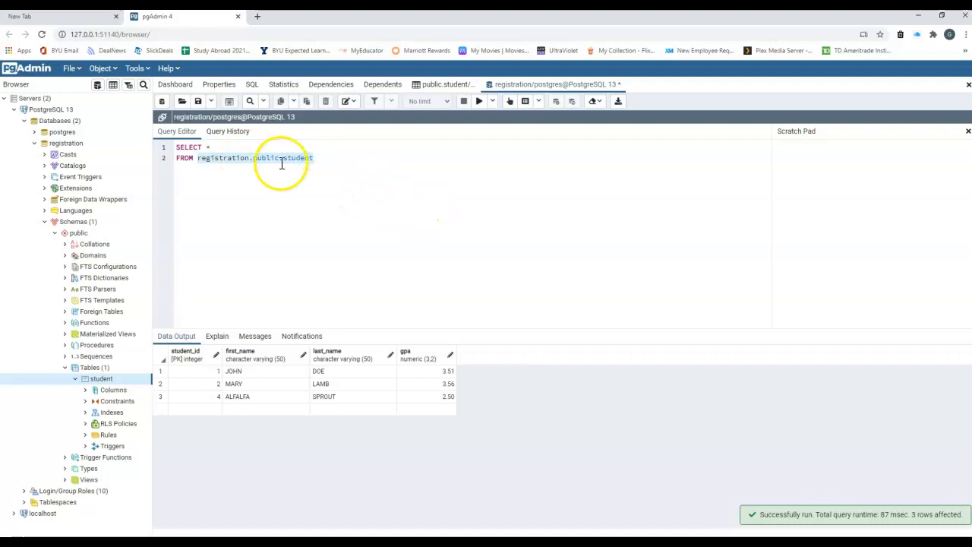
{"action": "left_click", "coordinate": [256, 157]}
{"action": "left_click_drag", "start_coordinate": [219, 158], "coordinate": [194, 150]}
{"action": "left_click", "coordinate": [230, 191]}
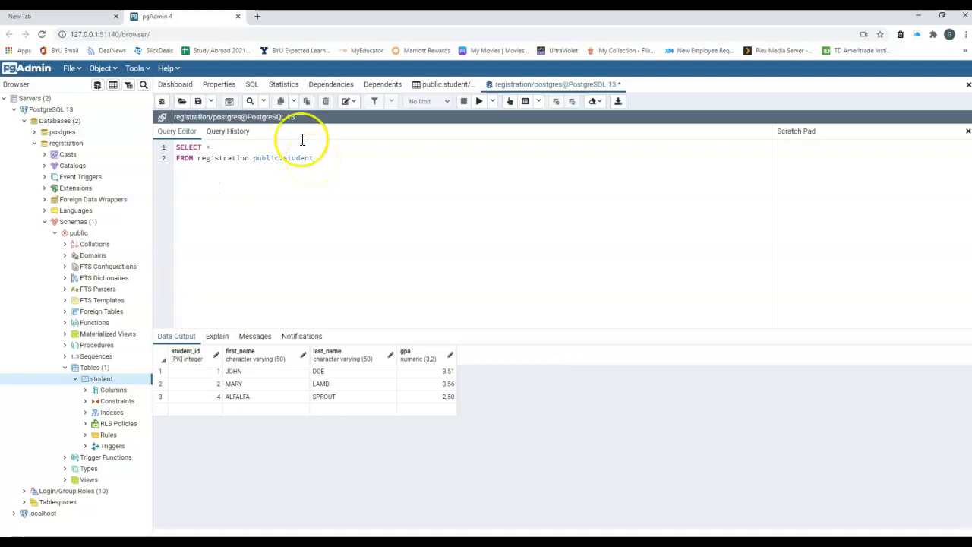
{"action": "left_click", "coordinate": [215, 149]}
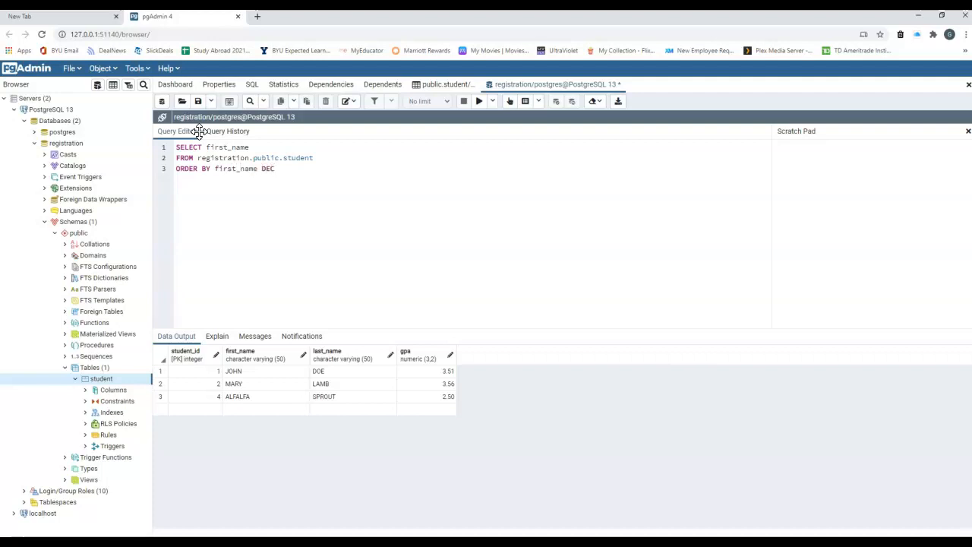
Complete ORDER BY first_name DESC and run it, returning MARY, JOHN, ALFALFA.
{"action": "type", "text": "C"}
{"action": "left_click", "coordinate": [478, 101]}
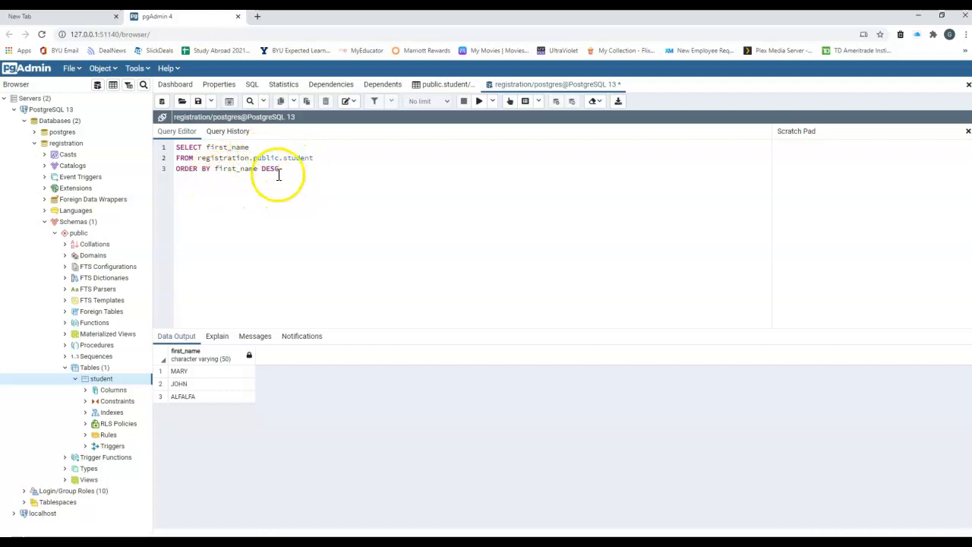
{"action": "left_click_drag", "start_coordinate": [279, 171], "coordinate": [184, 150]}
{"action": "left_click", "coordinate": [325, 186]}
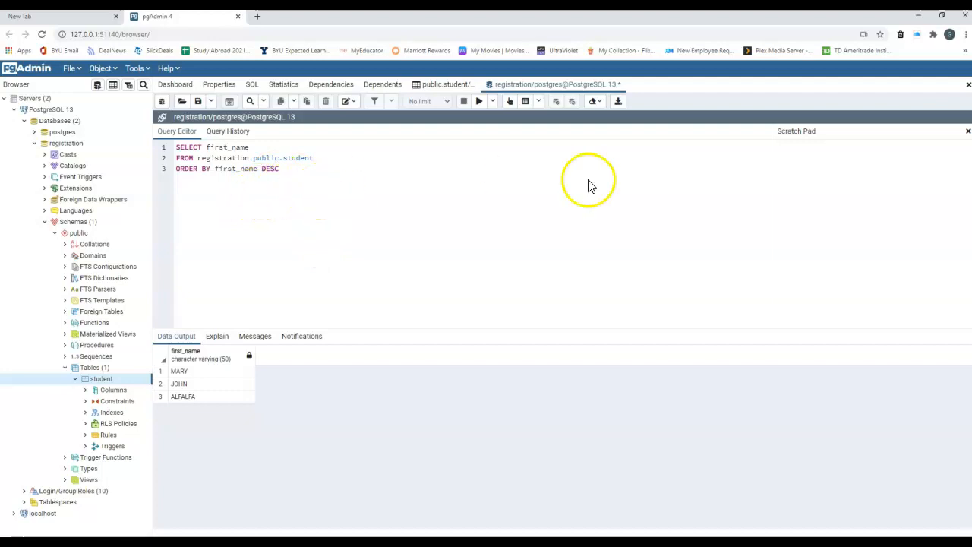
{"action": "left_click", "coordinate": [411, 180]}
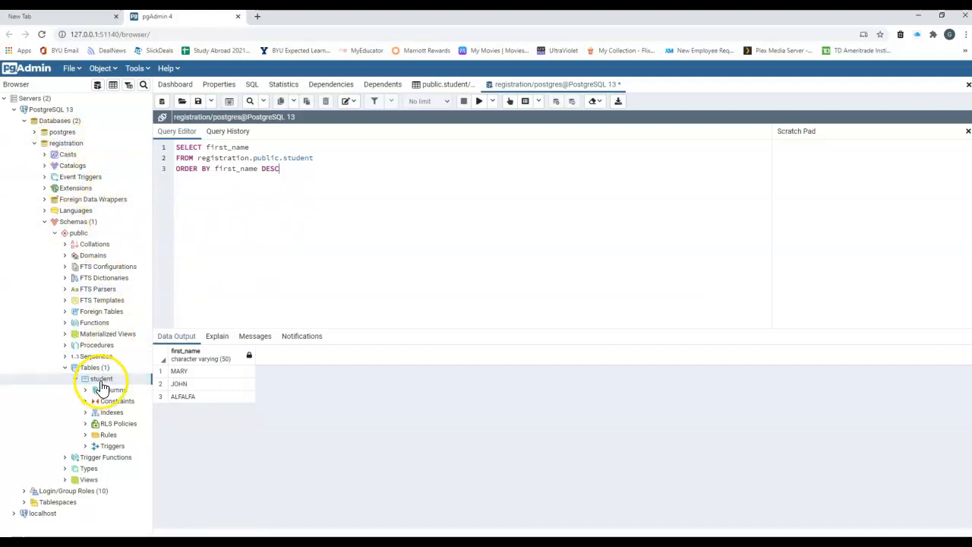
{"action": "left_click", "coordinate": [249, 158]}
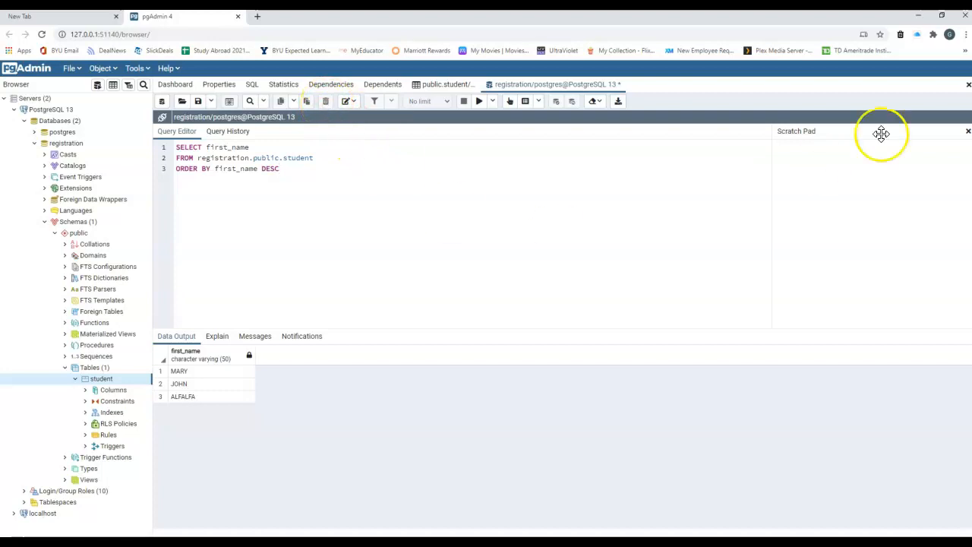
Close the Query Tool tab, discarding the query changes without saving.
{"action": "left_click", "coordinate": [967, 86]}
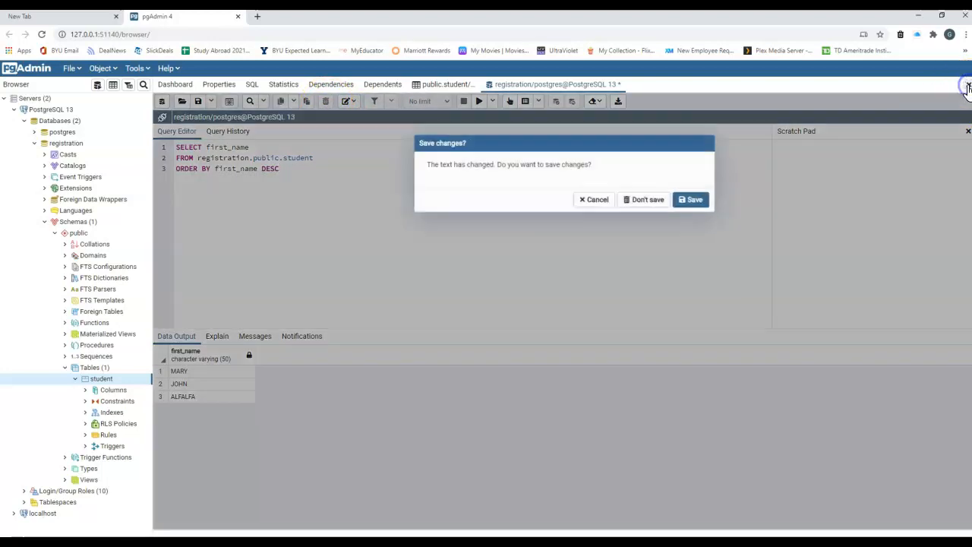
{"action": "left_click", "coordinate": [696, 199]}
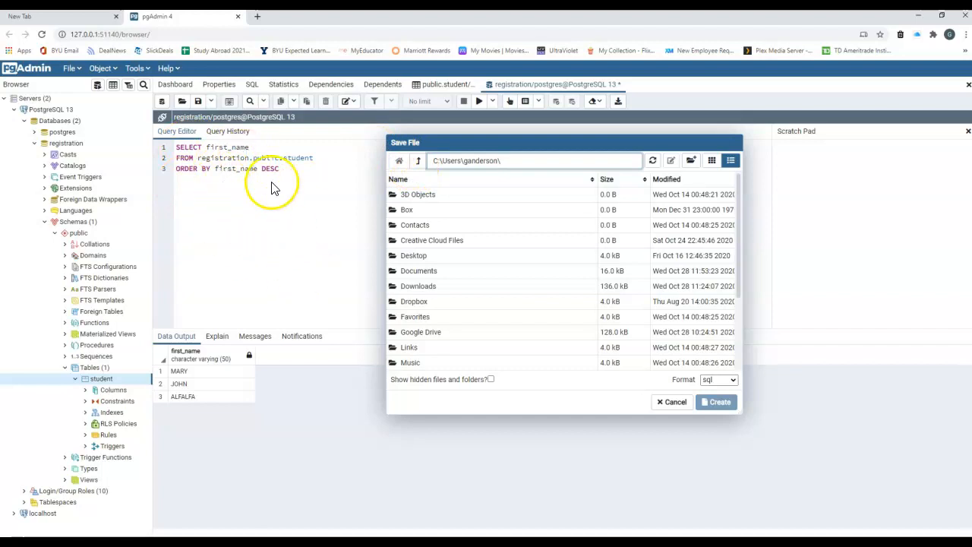
{"action": "left_click", "coordinate": [675, 403]}
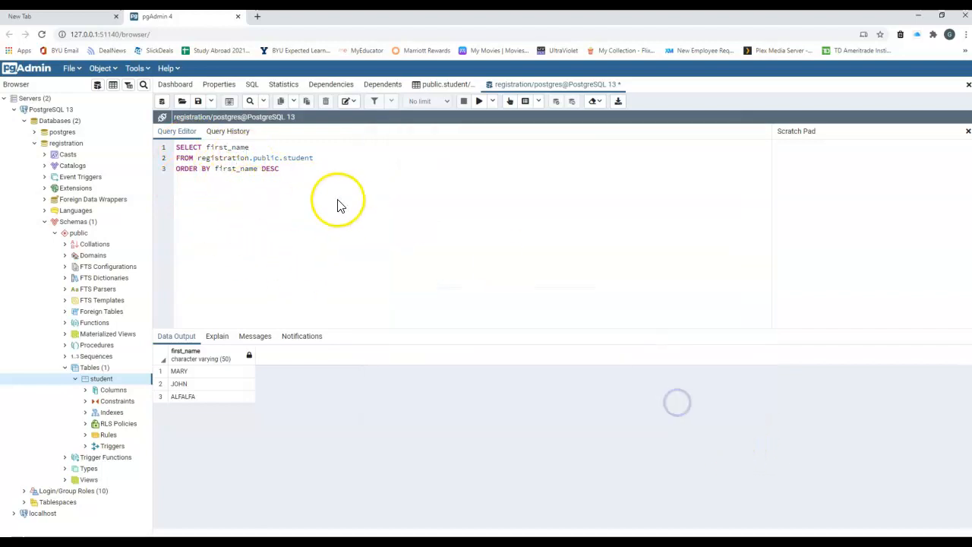
{"action": "left_click", "coordinate": [969, 85]}
{"action": "left_click", "coordinate": [646, 199]}
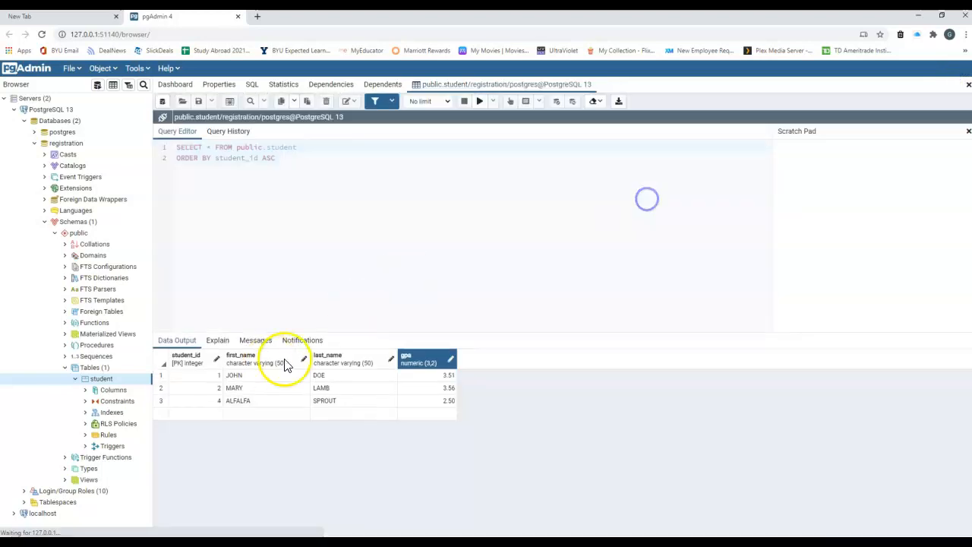
Close the student data view and collapse the Databases branch.
{"action": "left_click", "coordinate": [968, 87]}
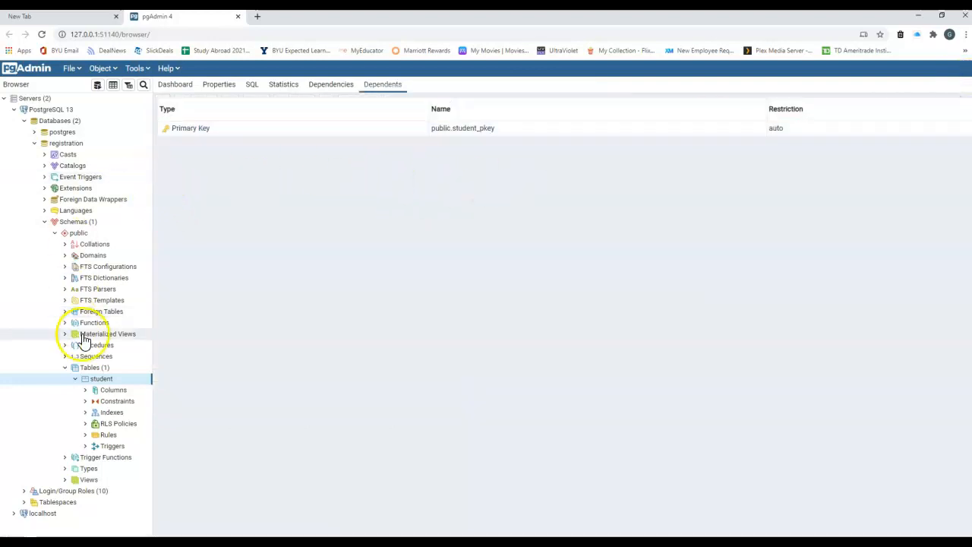
{"action": "left_click", "coordinate": [26, 121]}
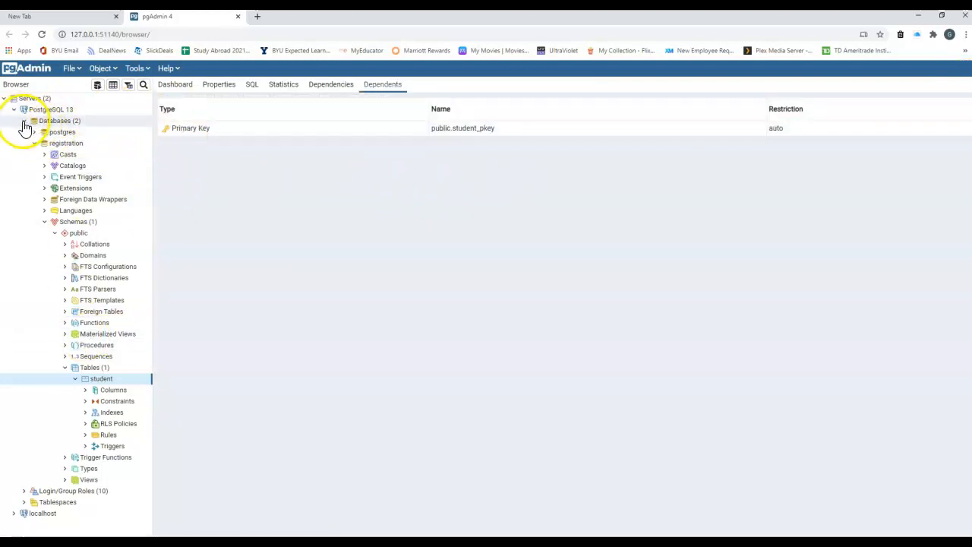
{"action": "left_click", "coordinate": [23, 121]}
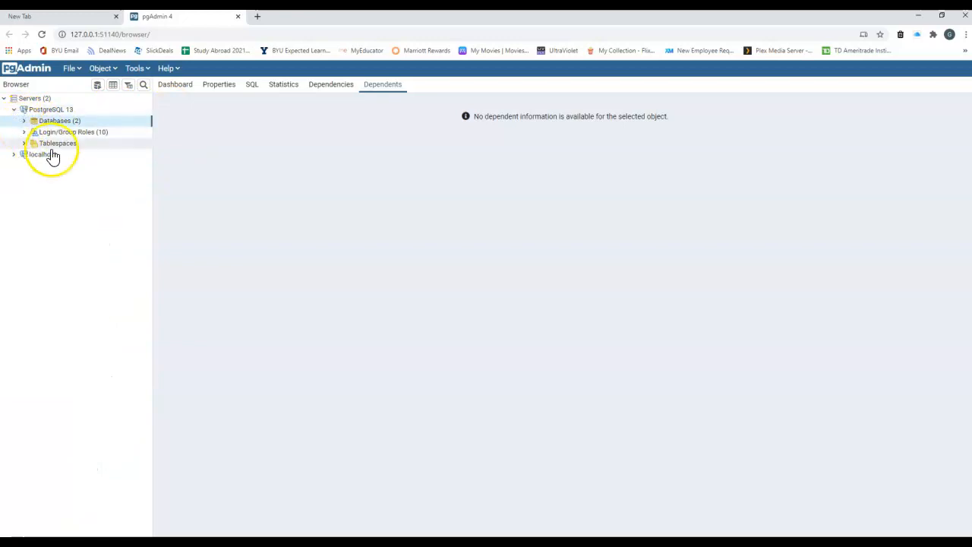